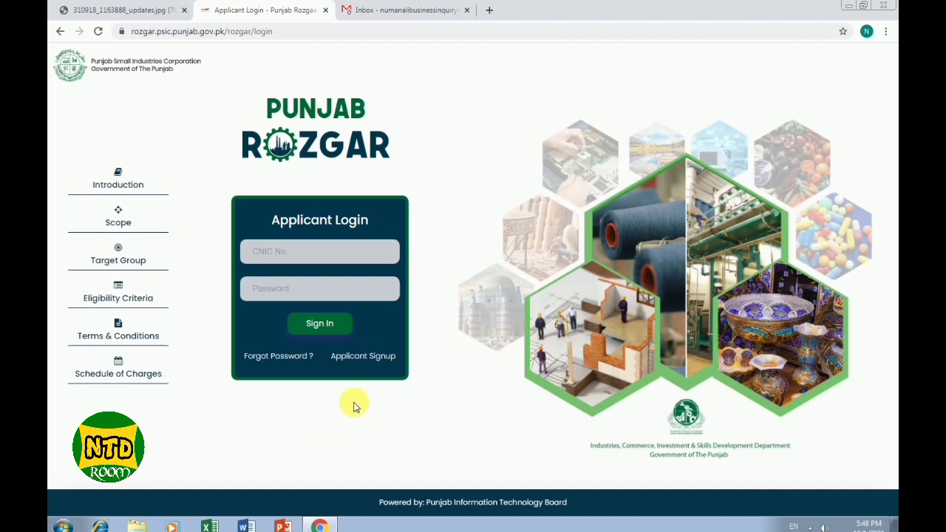
# Open the applicant signup form and enter the applicant's full name and e-mail address
pyautogui.click(381, 359)
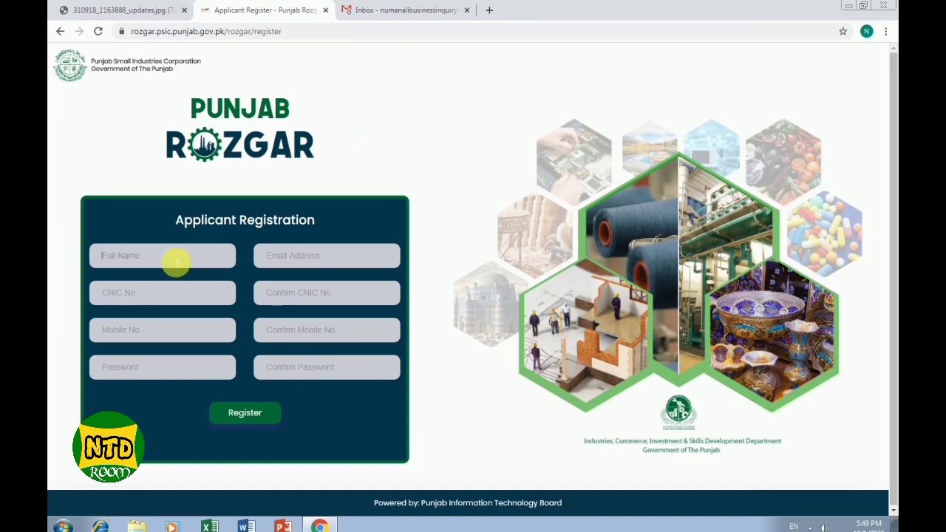
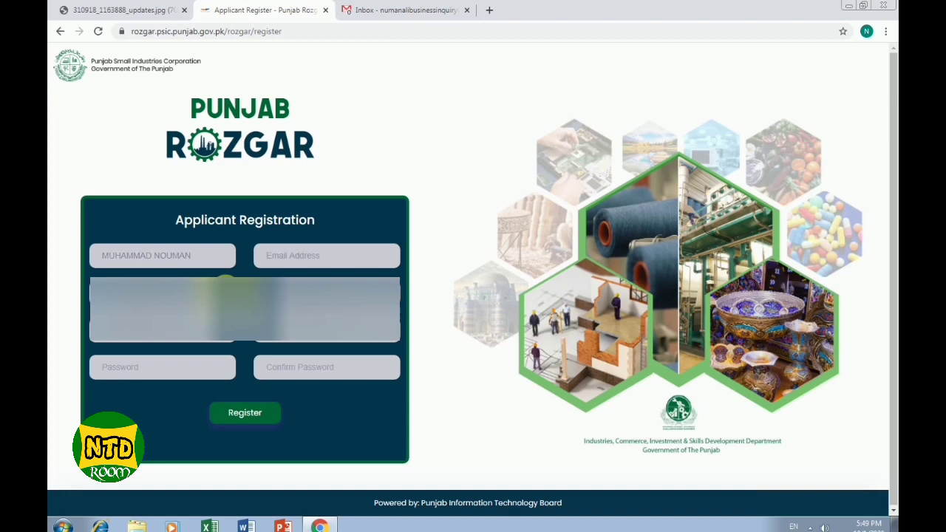
pyautogui.hotkey('ctrl', 'v')
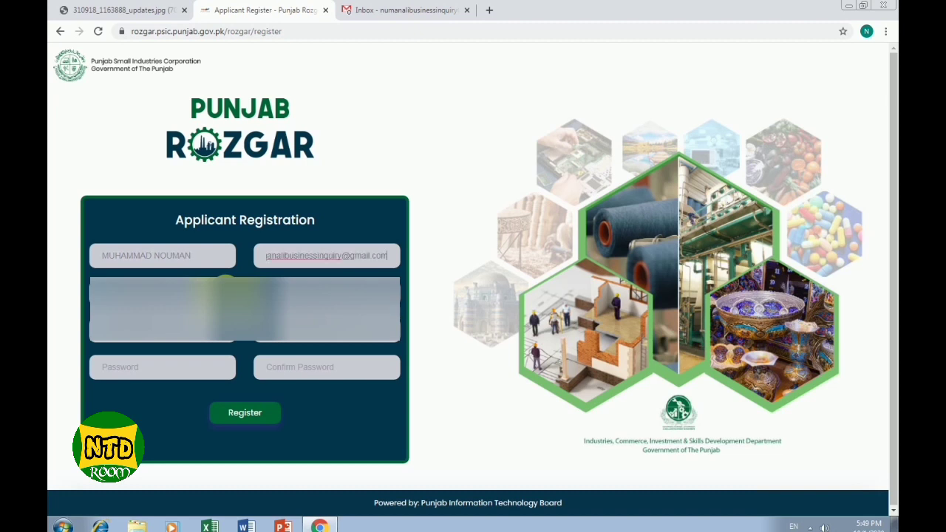
pyautogui.press('Tab')
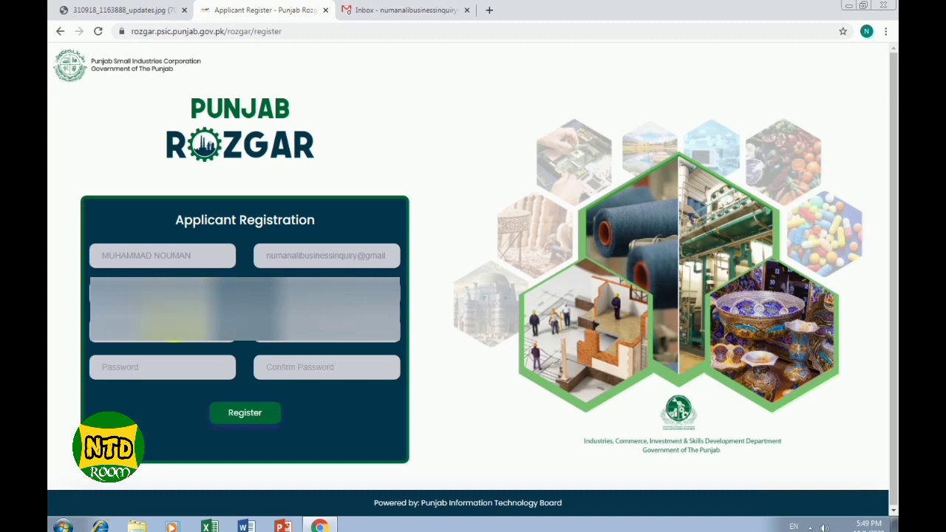
# Set and confirm the account password, then submit the registration
pyautogui.click(165, 368)
pyautogui.write('••••••••••')
pyautogui.press('Tab')
pyautogui.write('••••••••••')
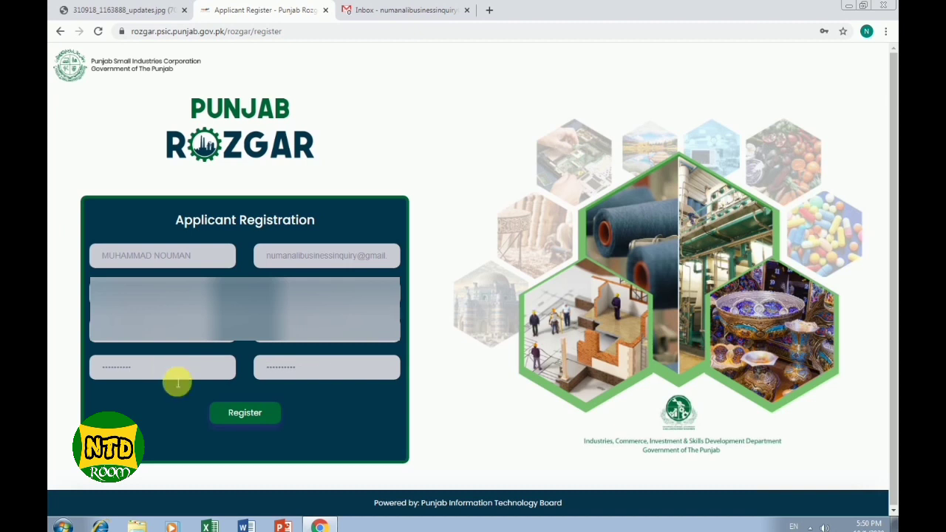
pyautogui.click(241, 415)
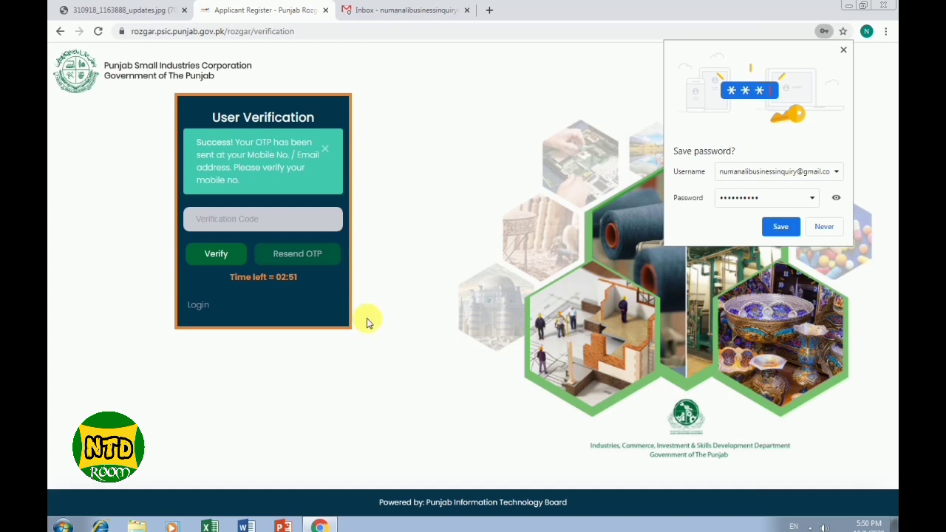
# Save the password in the browser and verify the account with the OTP from the inbox
pyautogui.click(782, 228)
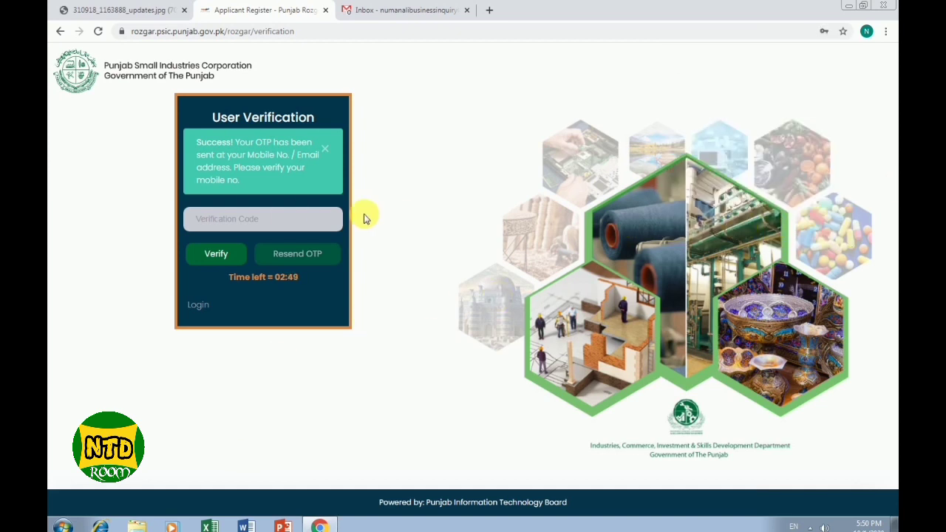
pyautogui.click(254, 218)
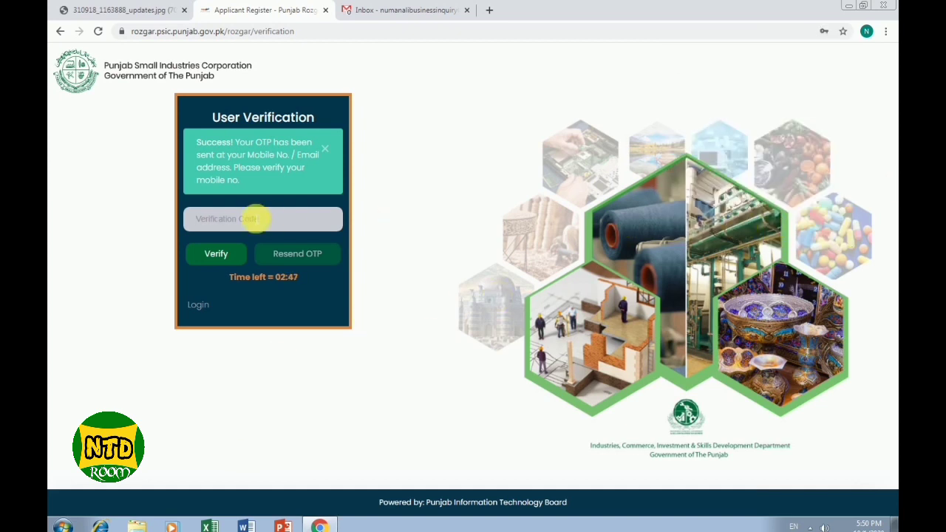
pyautogui.hotkey('ctrl', 'Tab')
pyautogui.click(248, 11)
pyautogui.click(232, 253)
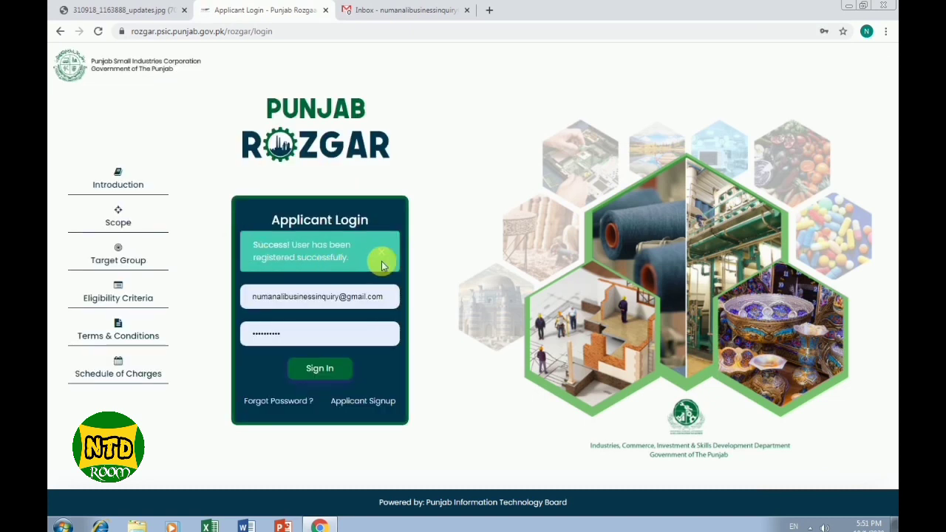
# Sign in with the applicant's CNIC and password
pyautogui.click(355, 362)
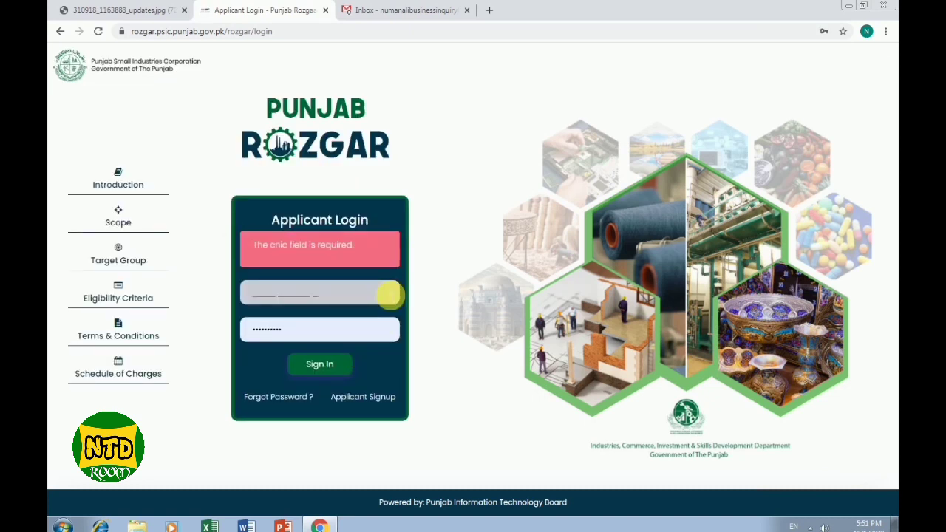
pyautogui.write('33')
pyautogui.click(341, 369)
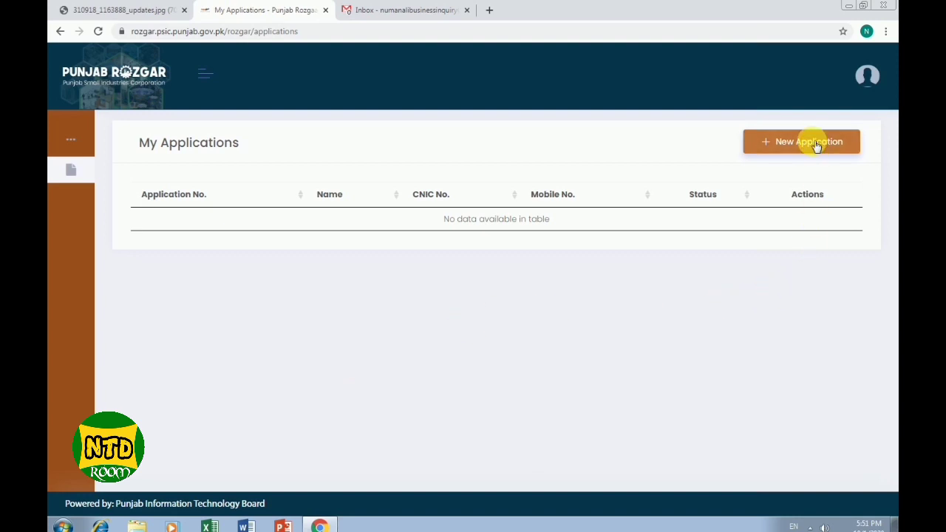
# Start a New Application and scroll through the required-documents instructions
pyautogui.click(869, 80)
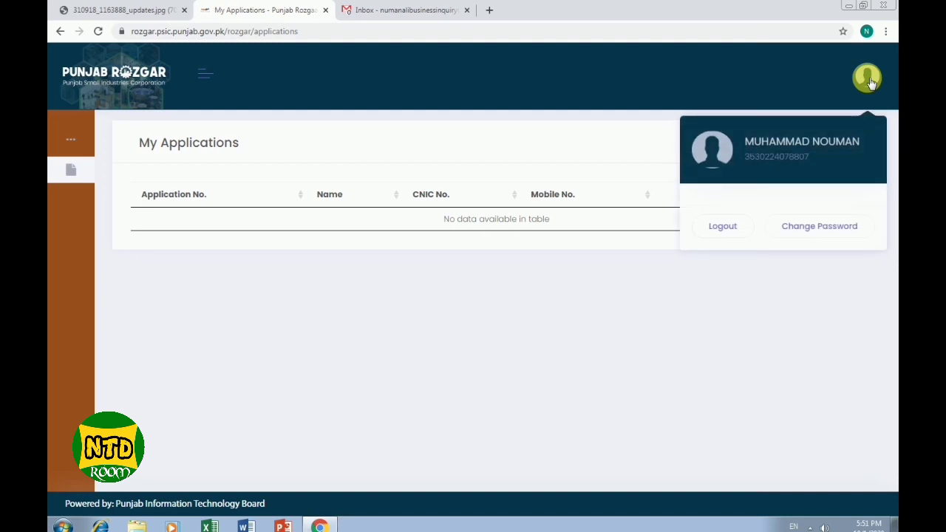
pyautogui.click(869, 79)
pyautogui.click(828, 145)
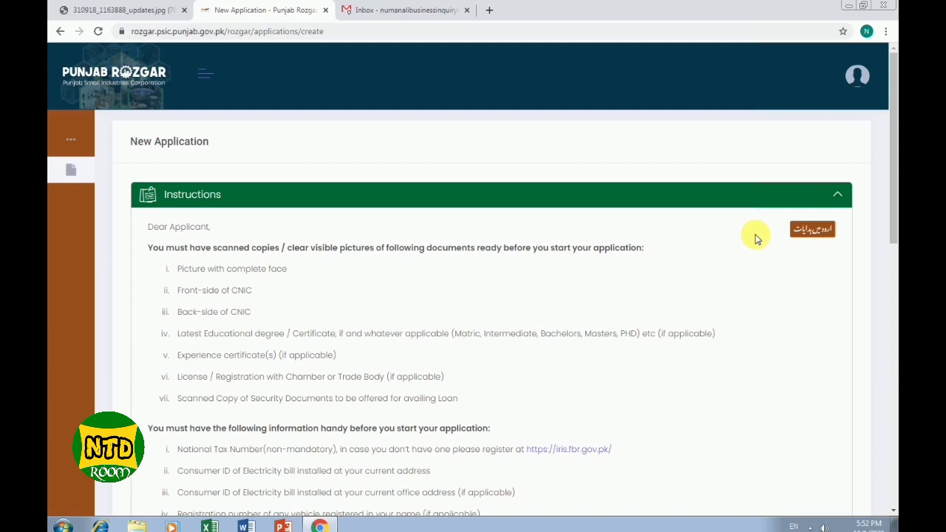
pyautogui.scroll(-1, 548, 283)
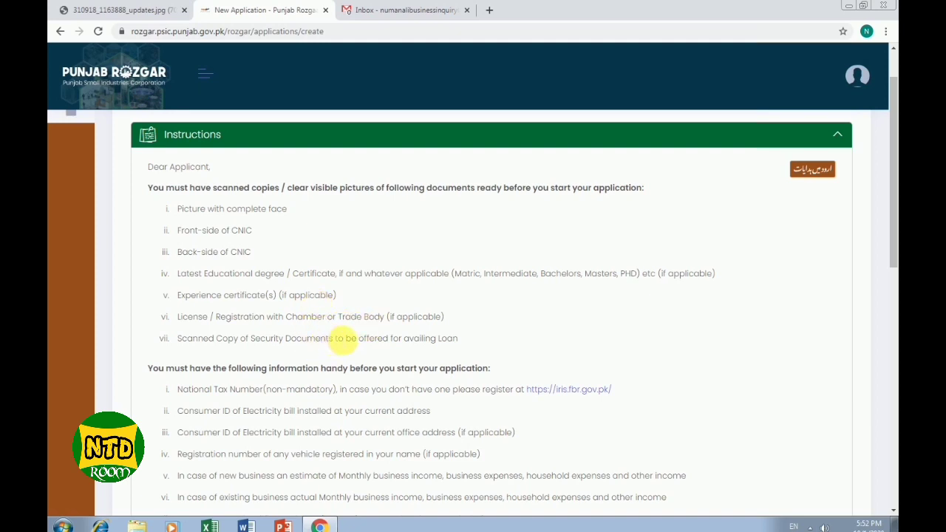
pyautogui.scroll(-3, 346, 338)
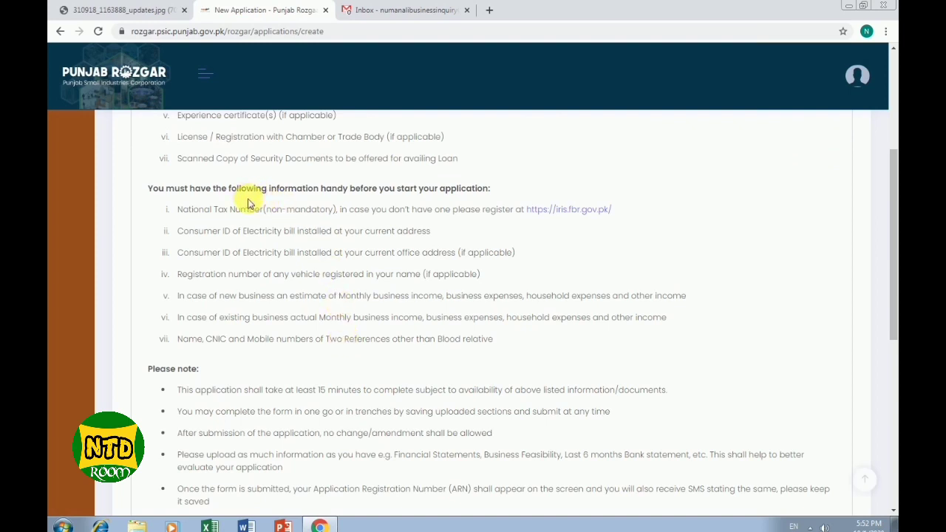
pyautogui.scroll(1, 249, 205)
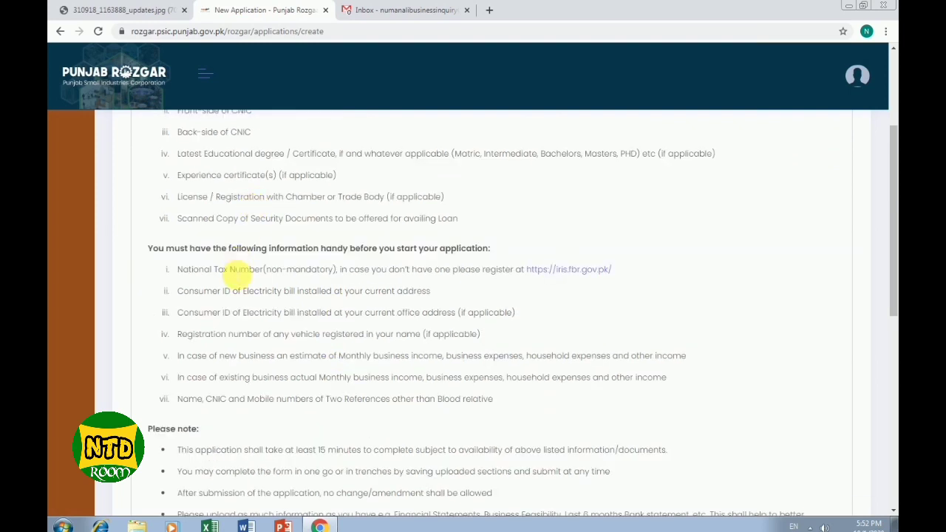
pyautogui.scroll(1, 240, 269)
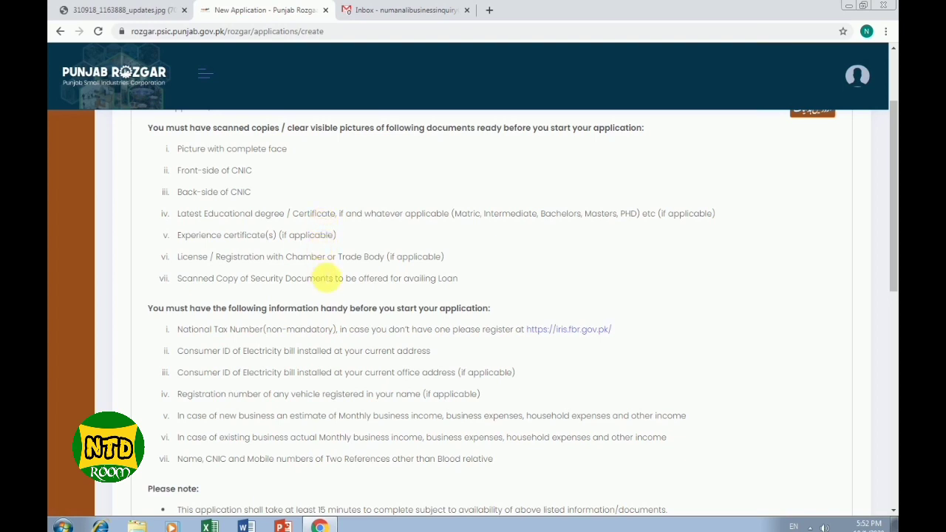
pyautogui.scroll(-1, 326, 278)
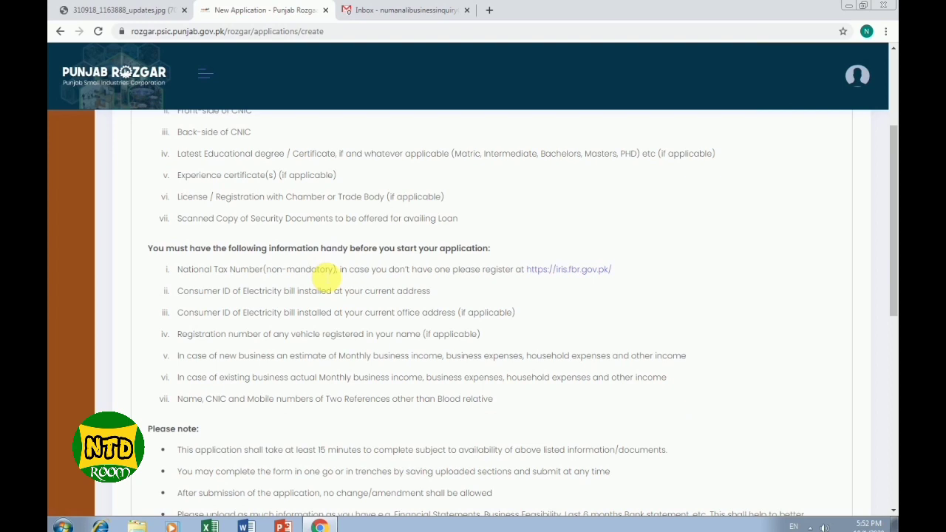
pyautogui.scroll(-1, 328, 274)
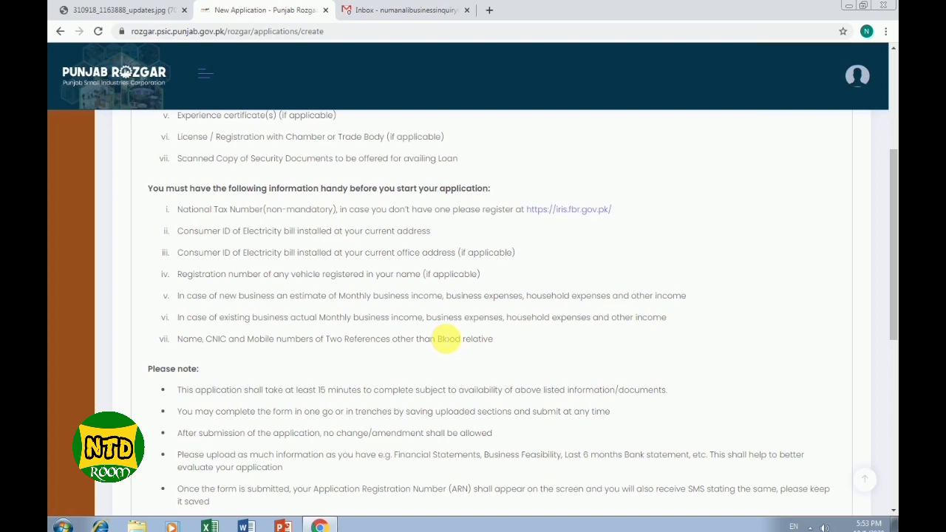
pyautogui.scroll(-3, 447, 339)
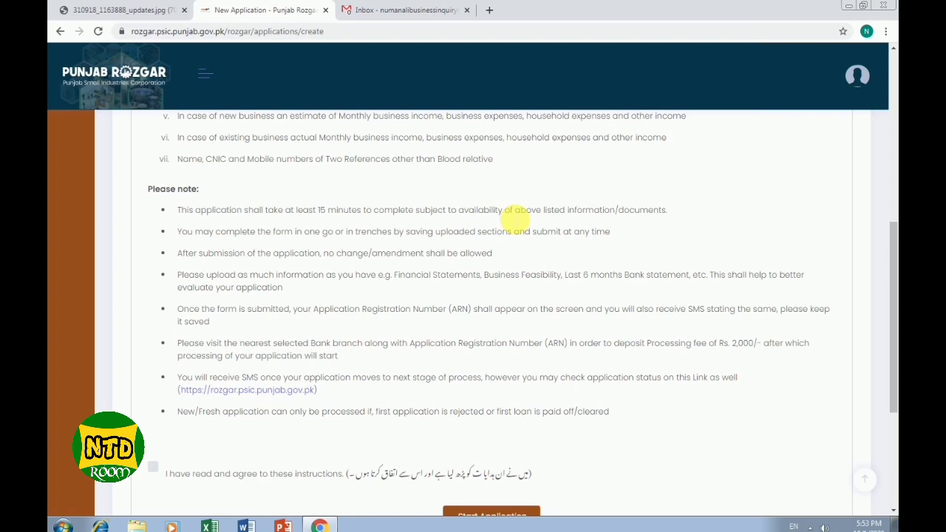
# Switch the instructions to Urdu, tick the agreement checkbox and start the application
pyautogui.scroll(6, 773, 181)
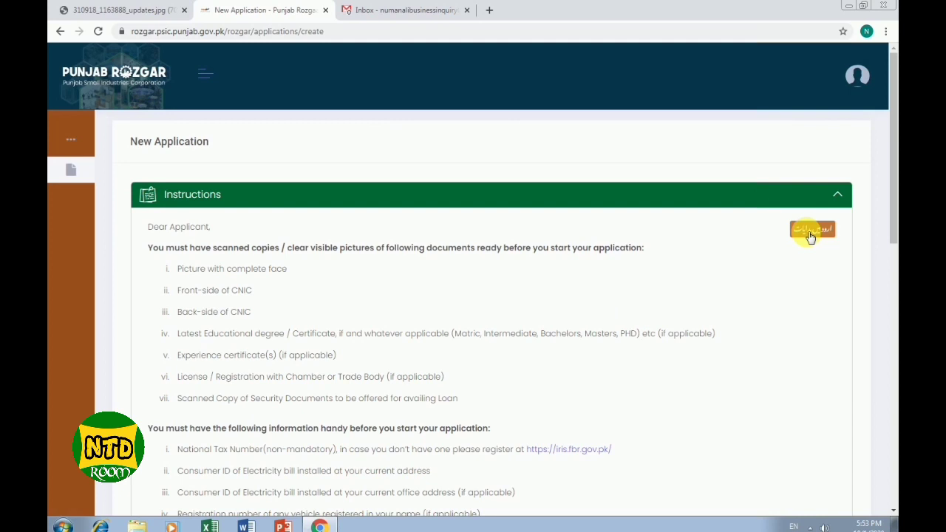
pyautogui.click(811, 237)
pyautogui.scroll(-2, 771, 243)
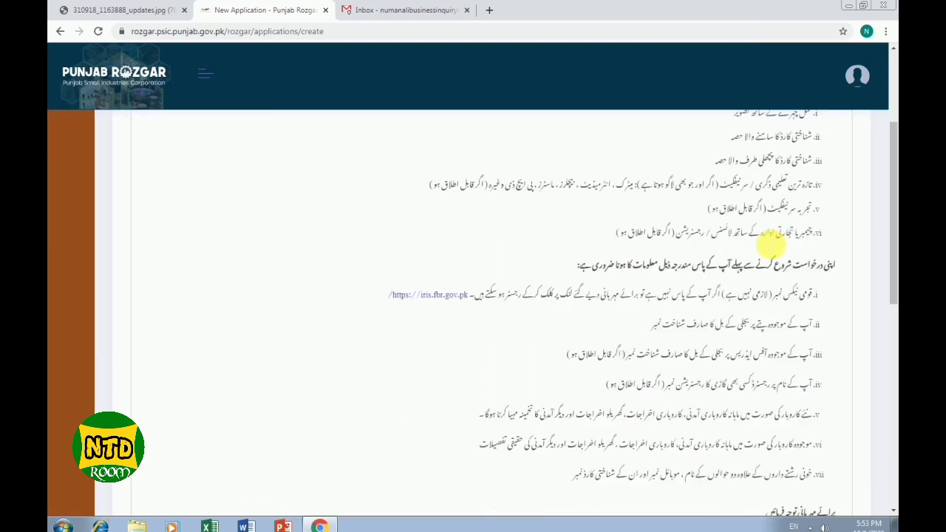
pyautogui.scroll(-3, 771, 244)
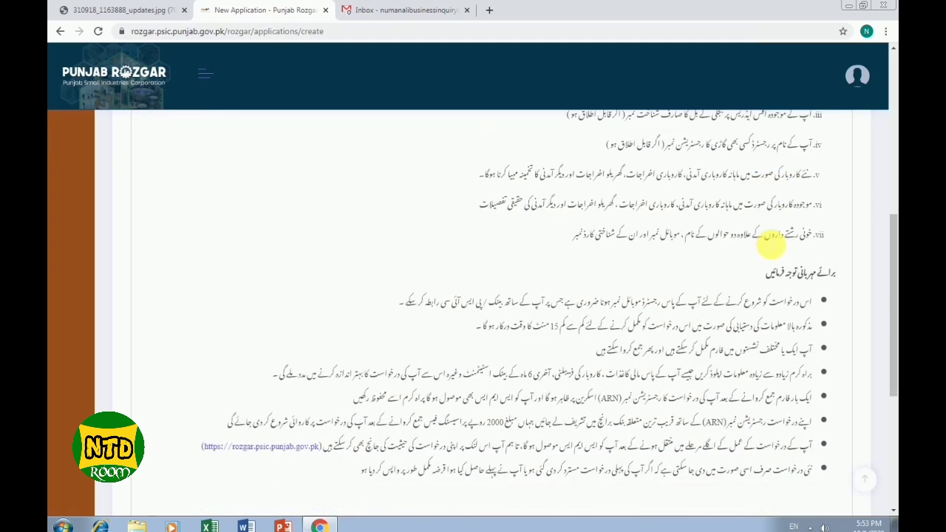
pyautogui.scroll(-1, 771, 246)
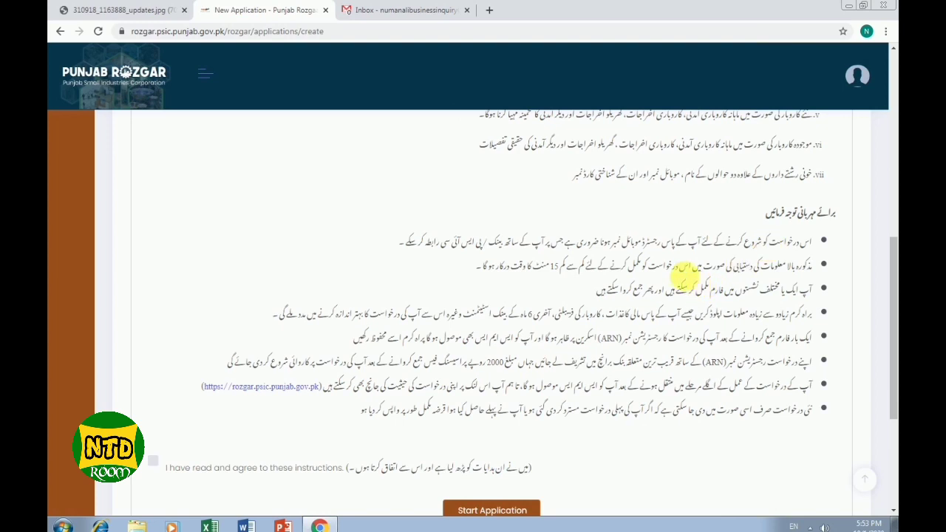
pyautogui.click(152, 460)
pyautogui.scroll(-3, 591, 295)
pyautogui.click(509, 292)
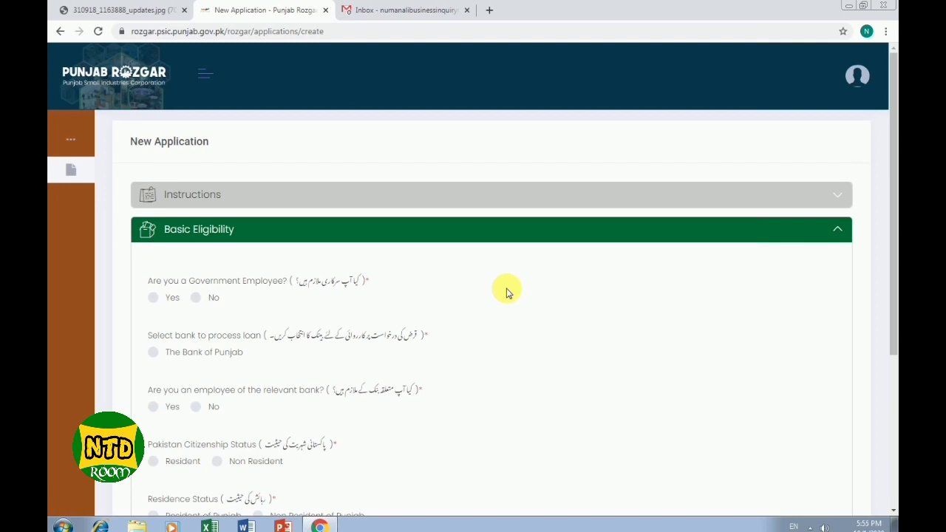
pyautogui.scroll(-2, 507, 292)
# Answer No to government employee, choose Resident and Resident of Punjab, then continue
pyautogui.scroll(1, 507, 292)
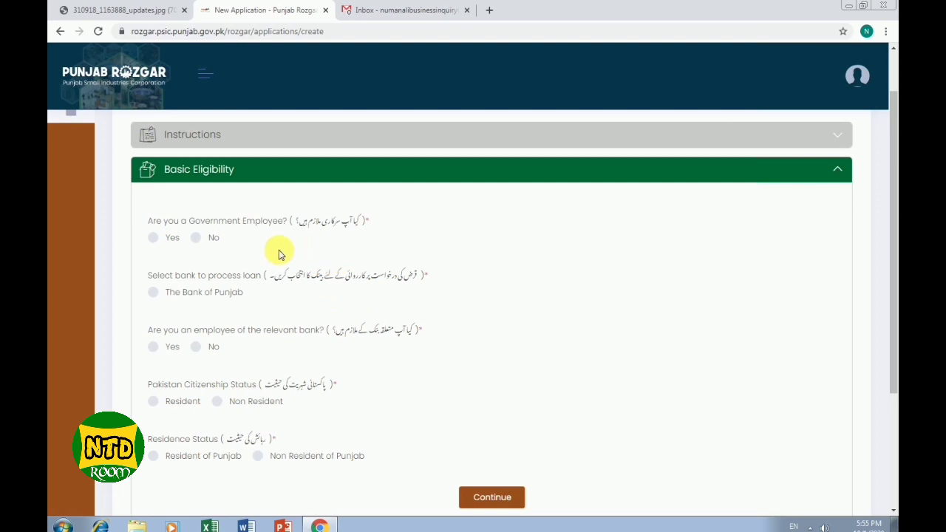
pyautogui.click(197, 239)
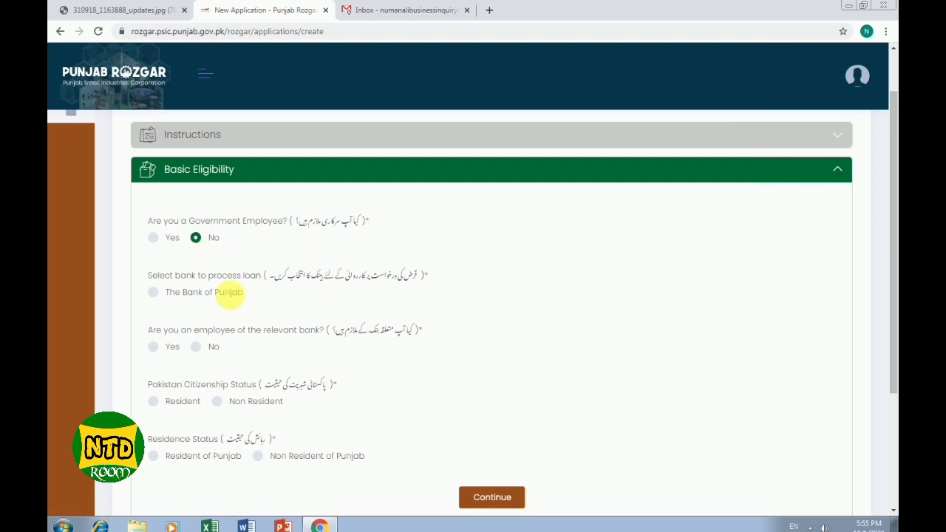
pyautogui.scroll(-1, 230, 297)
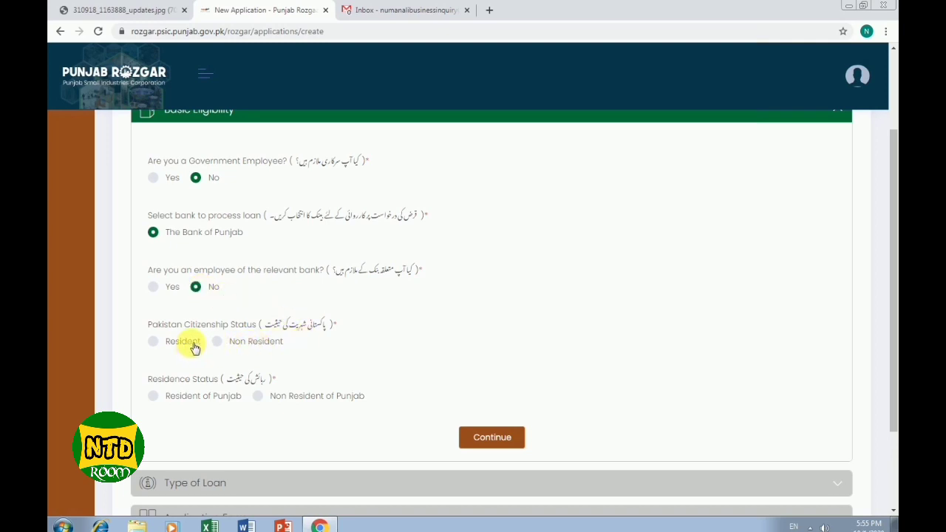
pyautogui.click(190, 343)
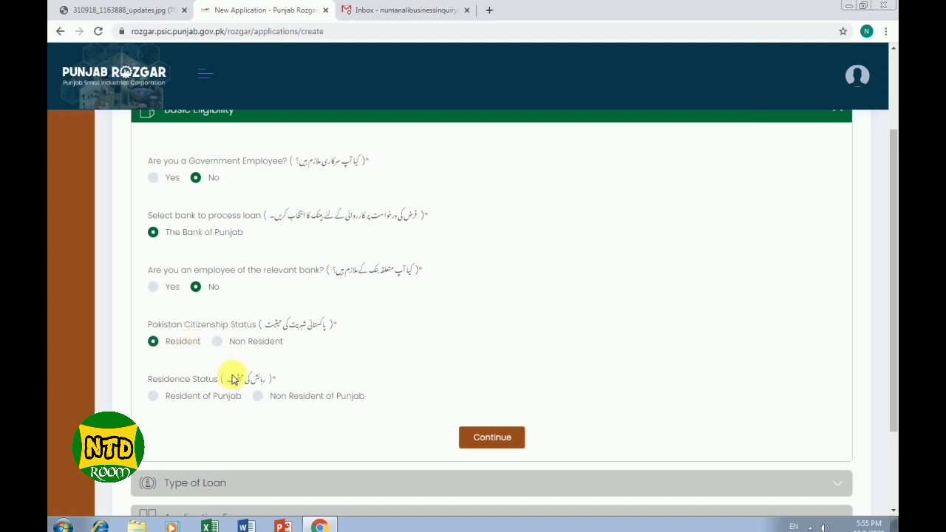
pyautogui.scroll(-1, 235, 373)
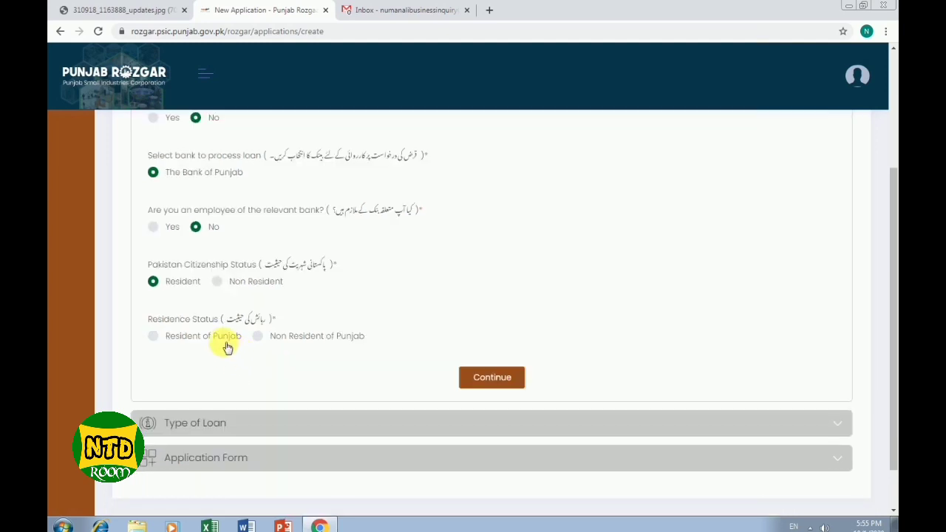
pyautogui.click(224, 343)
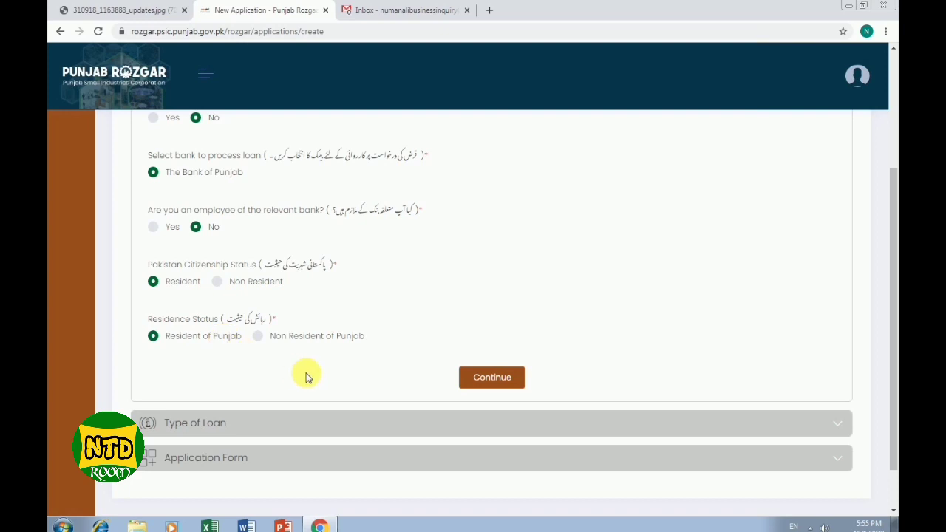
pyautogui.click(507, 381)
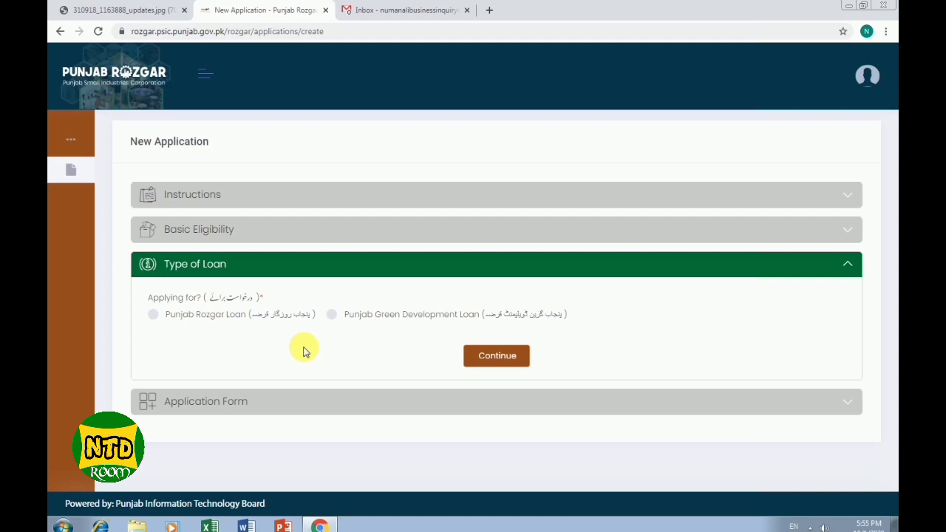
# Choose Punjab Rozgar Loan as the loan type and continue to the application form
pyautogui.click(260, 322)
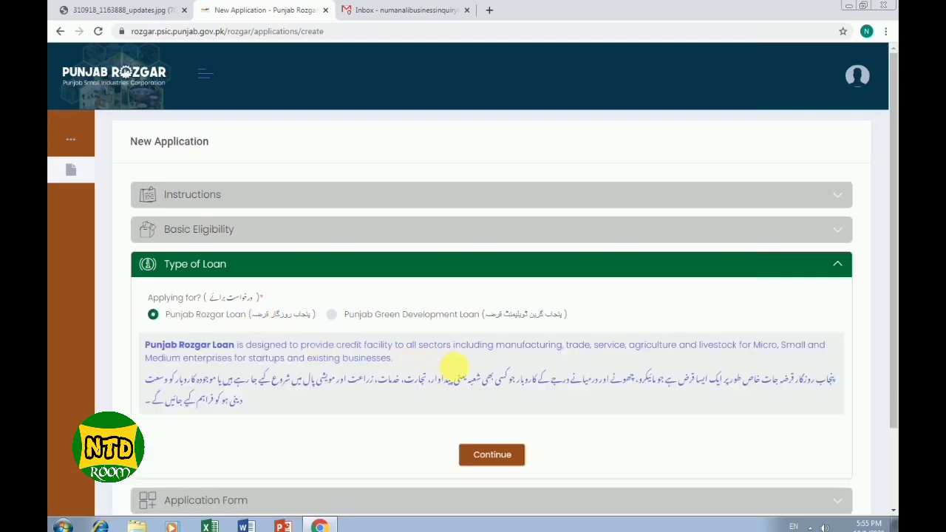
pyautogui.scroll(-1, 453, 364)
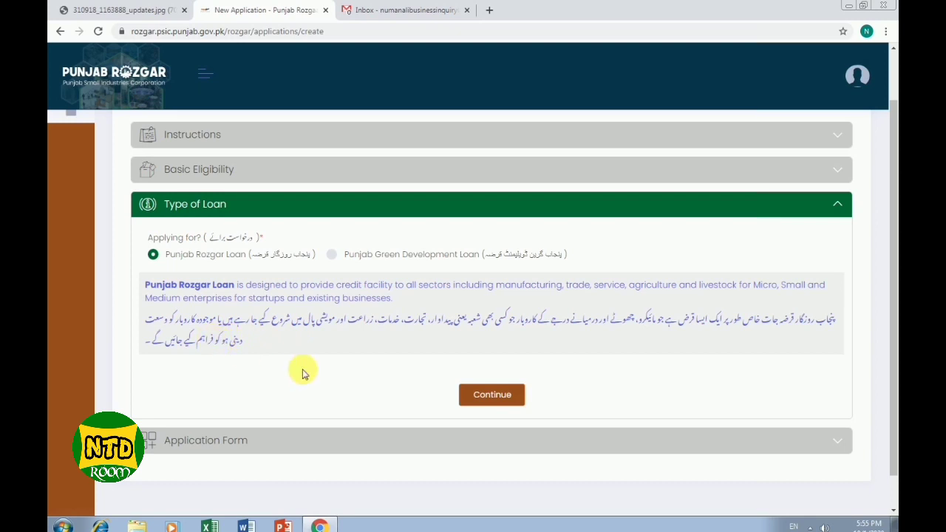
pyautogui.click(477, 400)
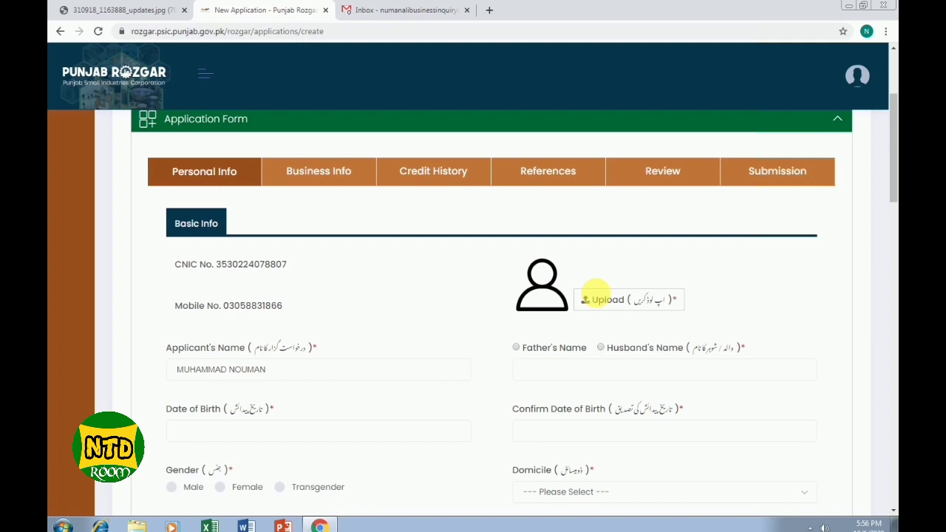
# Upload the passport photo and fill the father's name from the suggestion
pyautogui.click(596, 299)
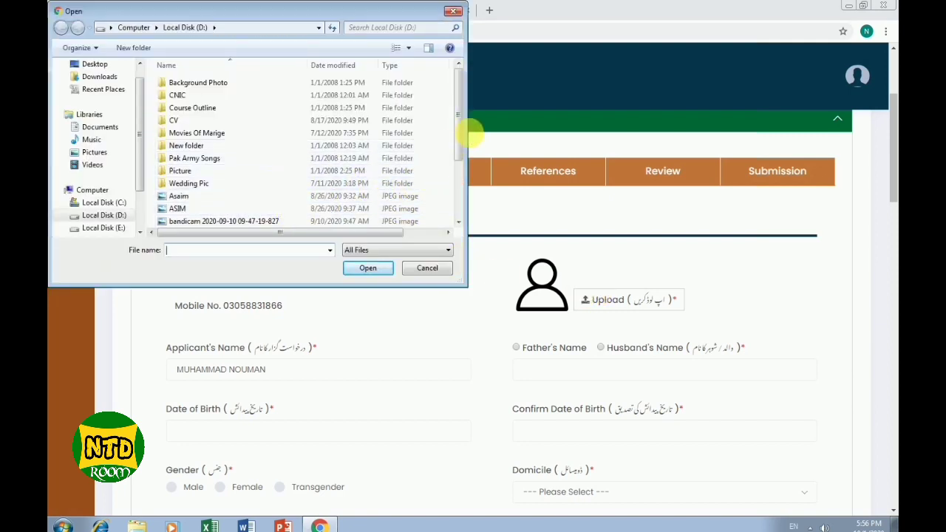
pyautogui.moveTo(459, 130); pyautogui.dragTo(458, 191)
pyautogui.doubleClick(372, 208)
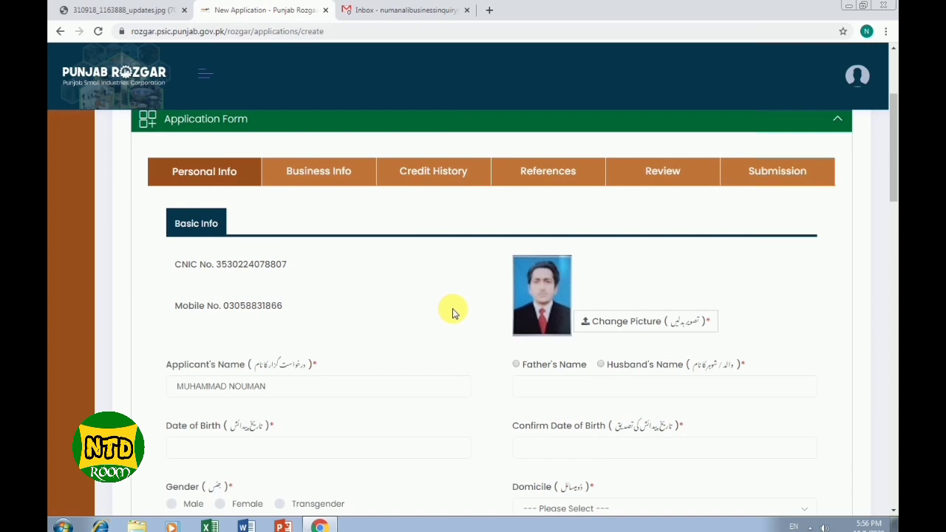
pyautogui.scroll(-2, 494, 344)
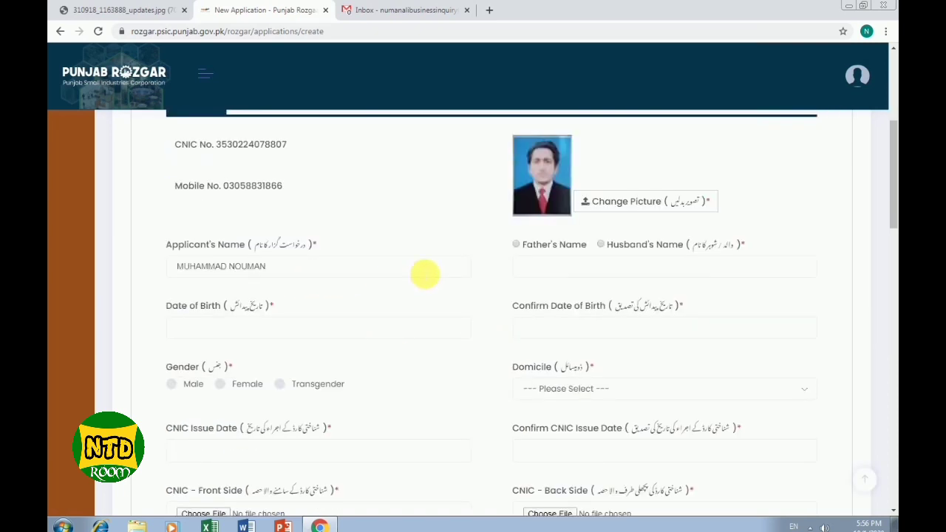
pyautogui.scroll(-1, 426, 275)
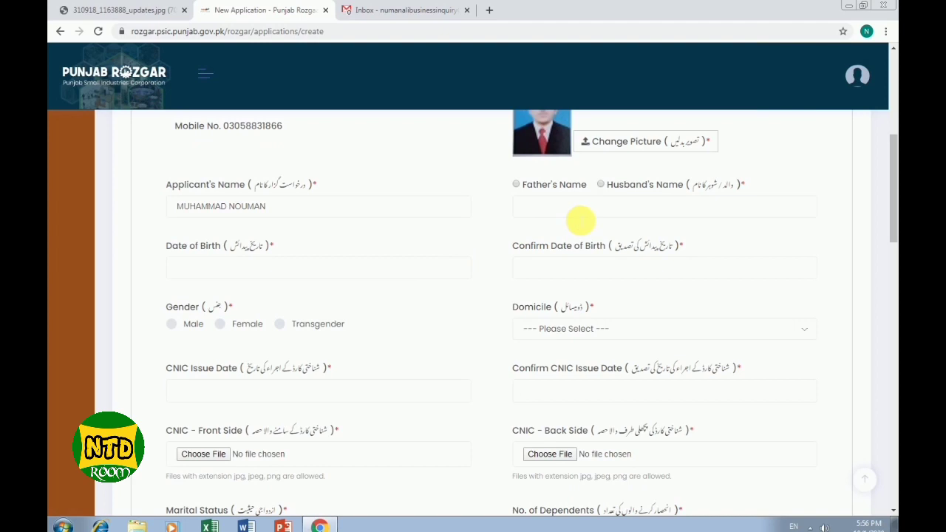
pyautogui.click(516, 186)
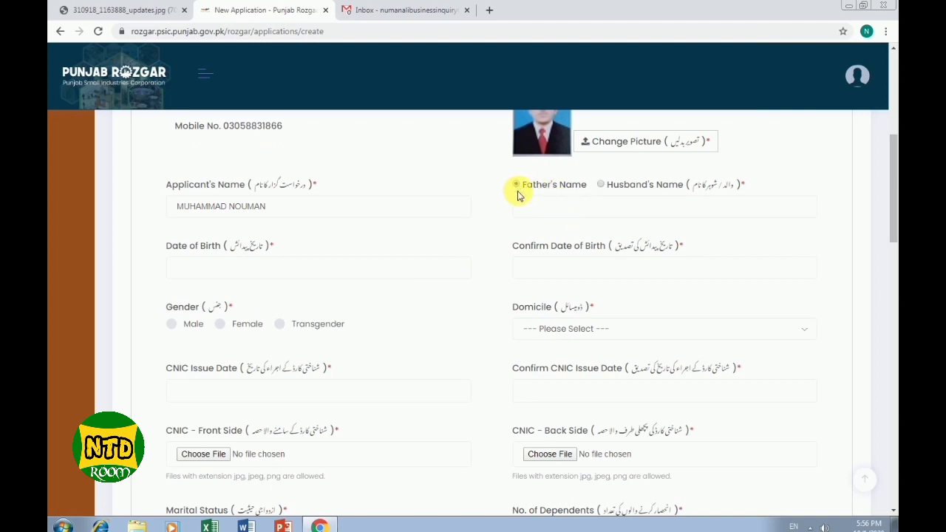
pyautogui.click(526, 207)
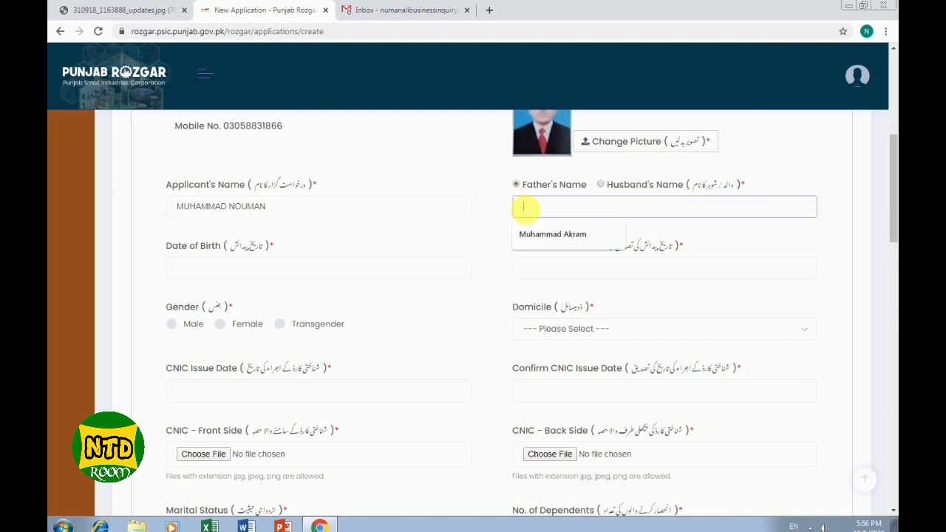
pyautogui.click(589, 235)
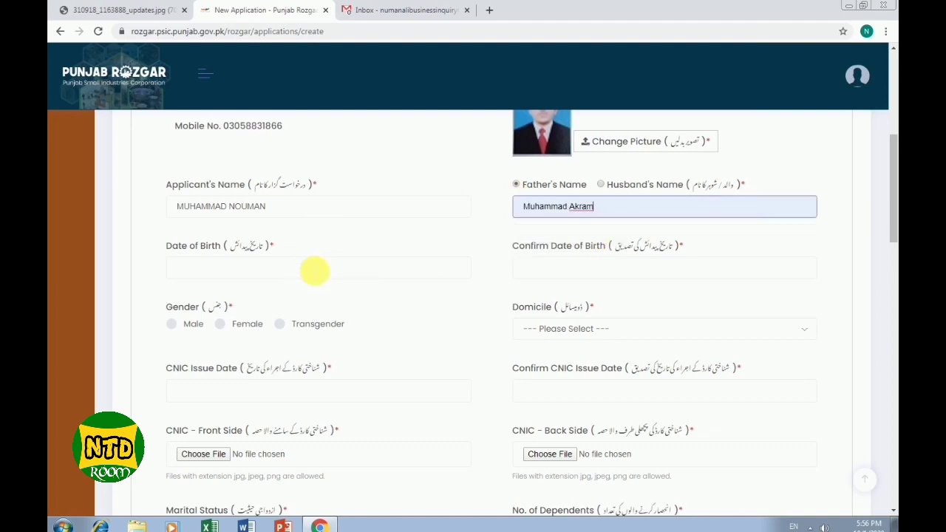
# Set both the date of birth and its confirmation to 19 June 1995
pyautogui.click(313, 269)
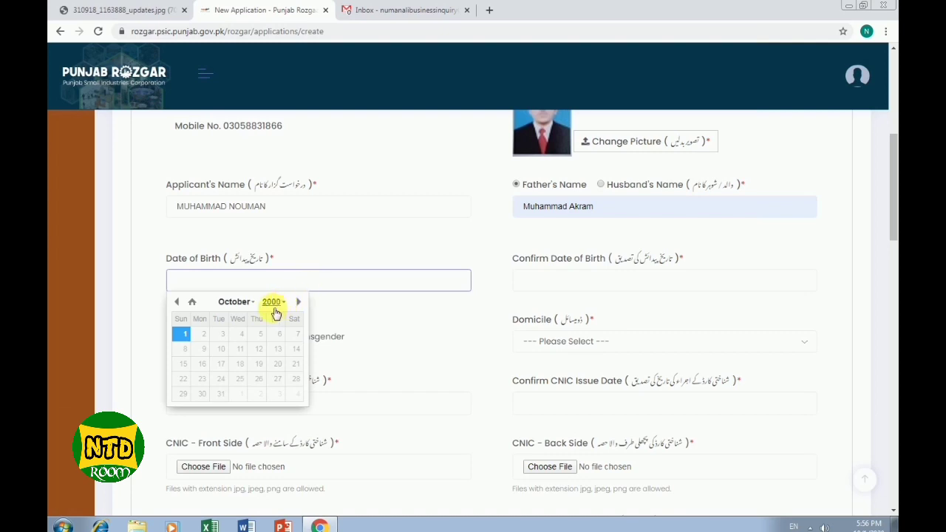
pyautogui.click(276, 303)
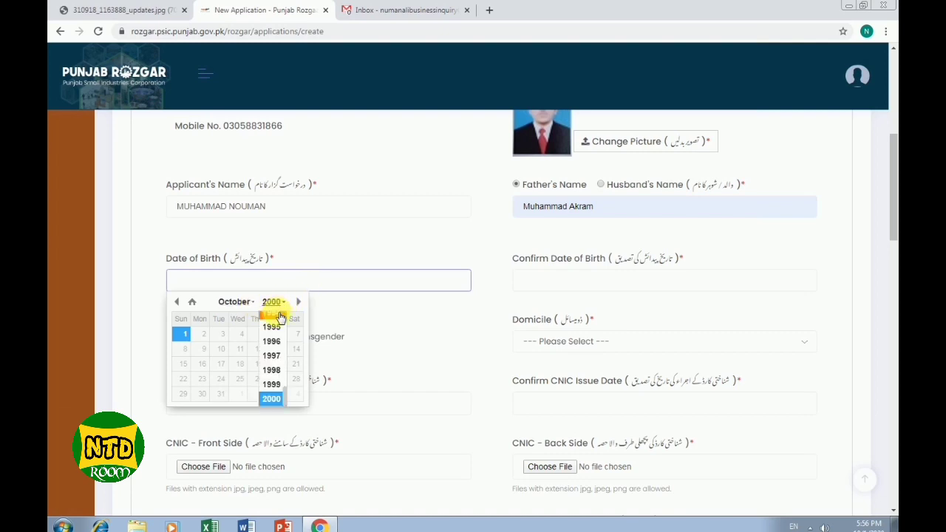
pyautogui.click(272, 326)
pyautogui.click(245, 302)
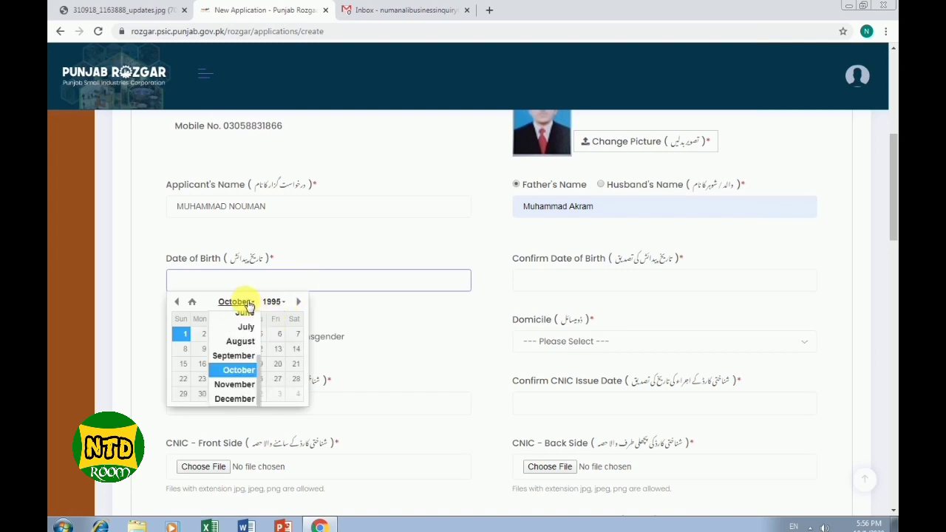
pyautogui.click(248, 321)
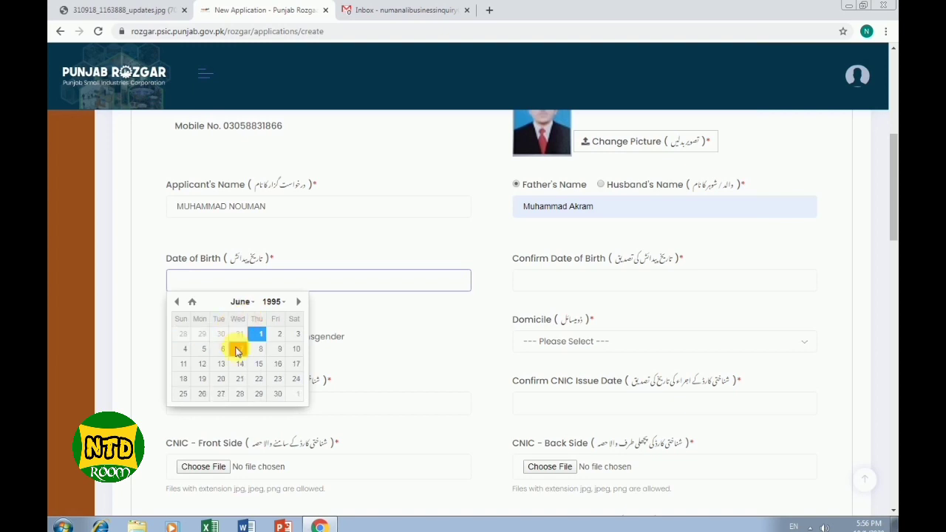
pyautogui.click(204, 378)
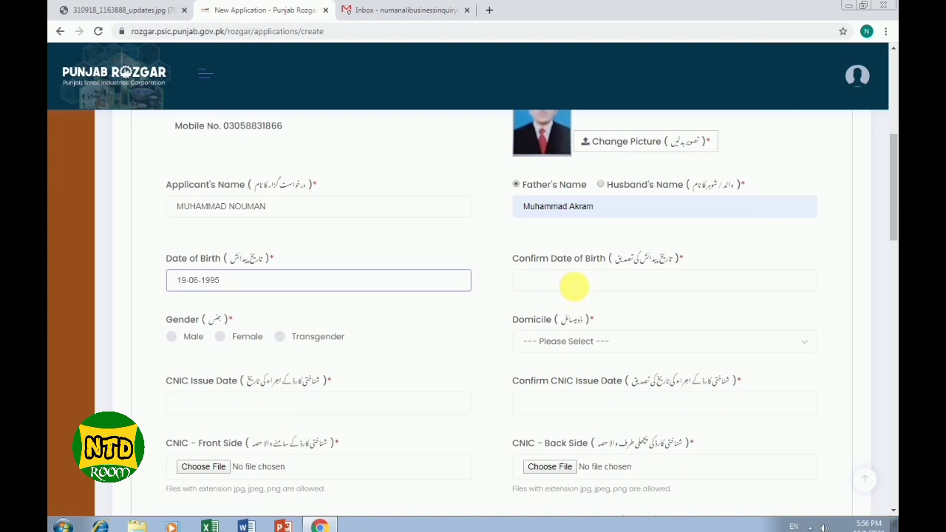
pyautogui.click(575, 283)
pyautogui.click(621, 302)
pyautogui.click(618, 332)
pyautogui.click(581, 302)
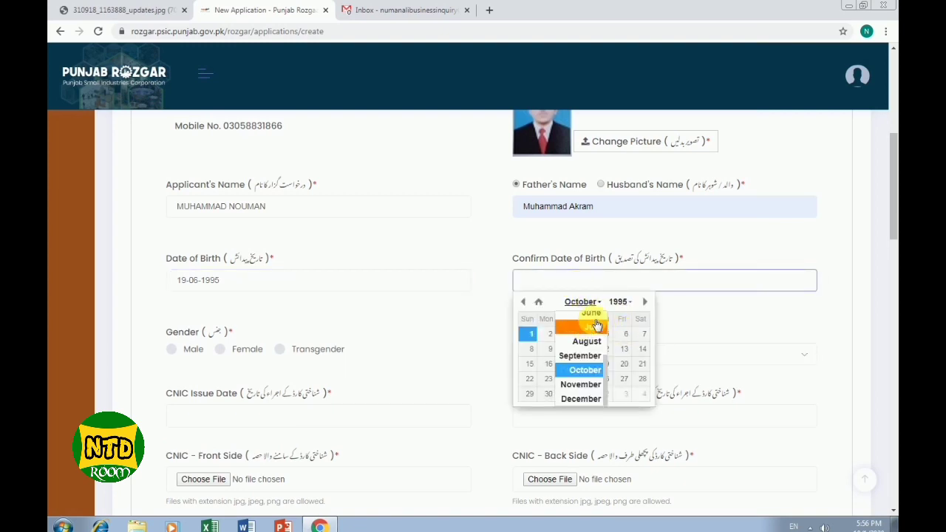
pyautogui.click(584, 316)
pyautogui.click(550, 384)
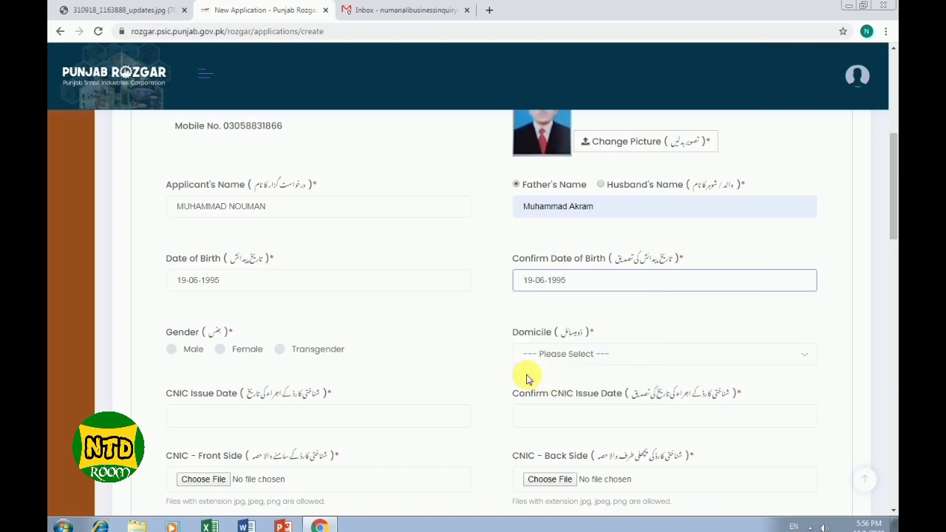
# Set gender to Male and domicile to OKARA
pyautogui.scroll(-1, 236, 321)
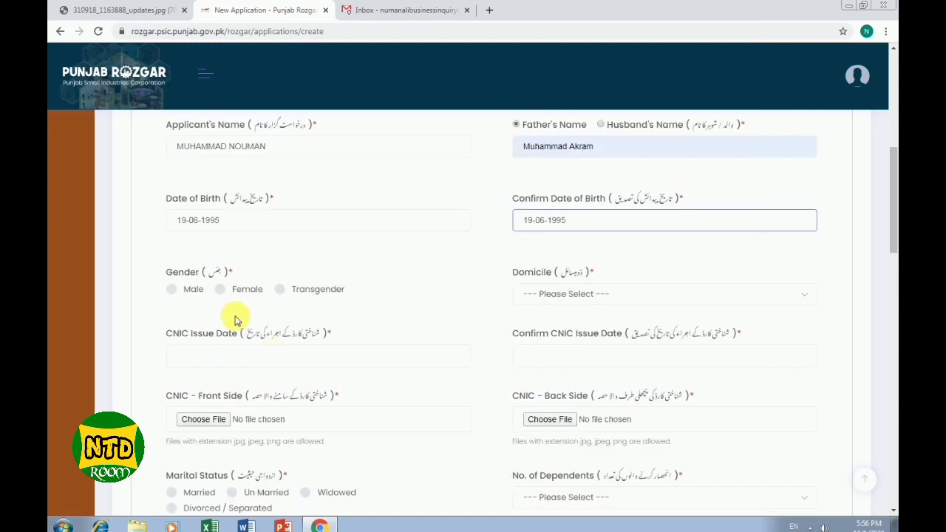
pyautogui.click(173, 292)
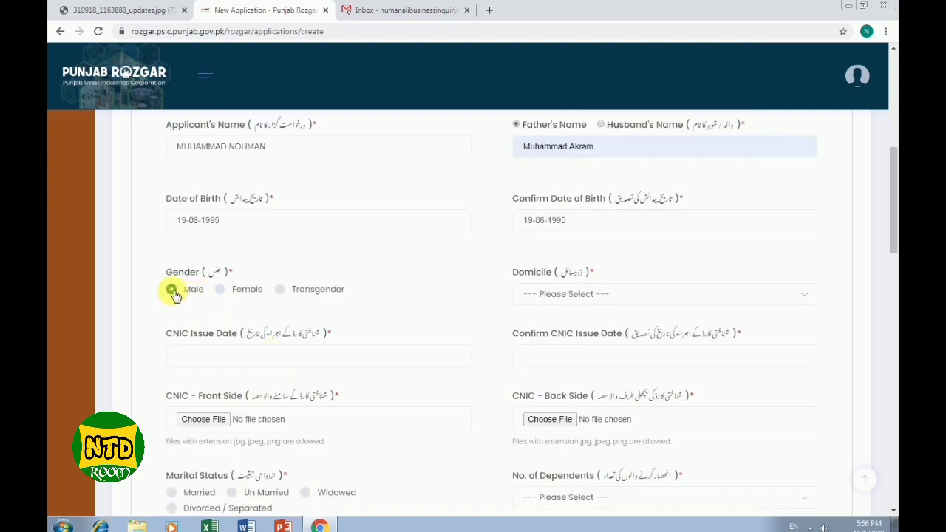
pyautogui.click(580, 296)
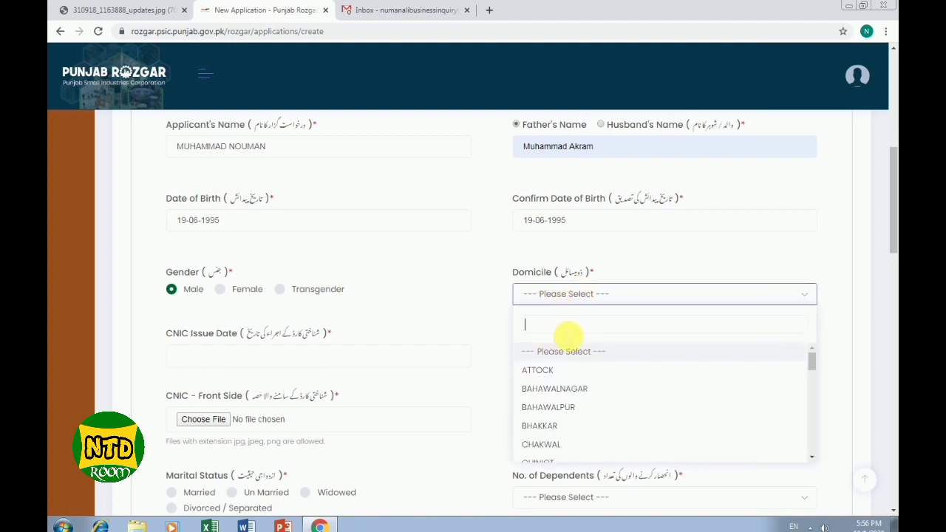
pyautogui.write('punja')
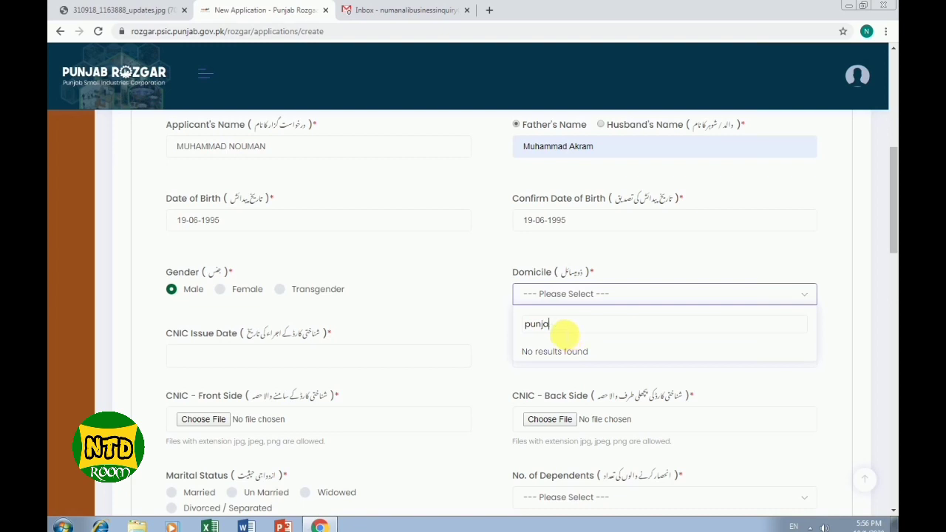
pyautogui.press('BackSpace')
pyautogui.press('BackSpace')
pyautogui.press('BackSpace')
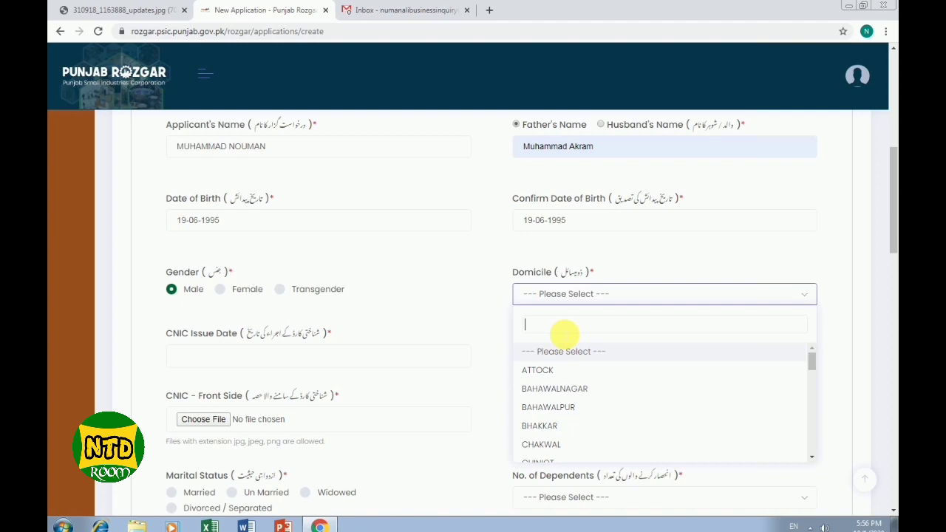
pyautogui.write('okara')
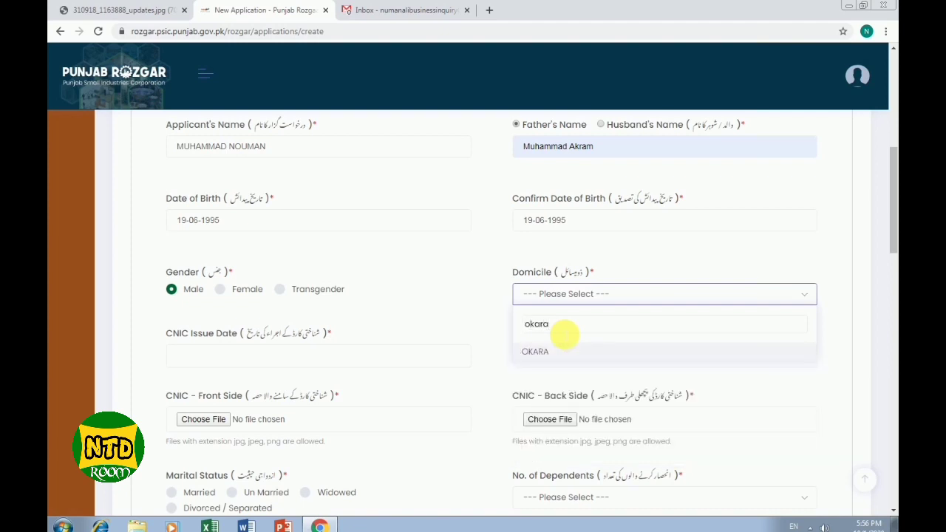
pyautogui.click(555, 352)
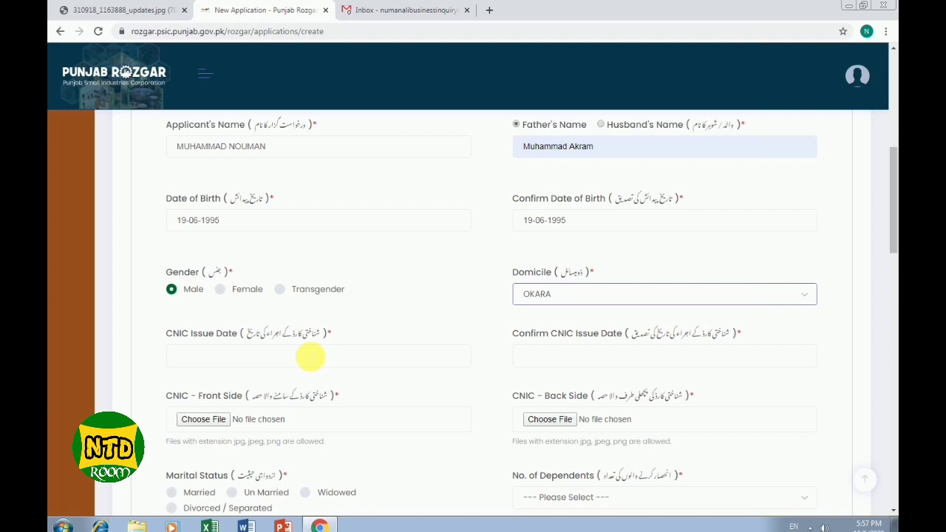
pyautogui.click(310, 357)
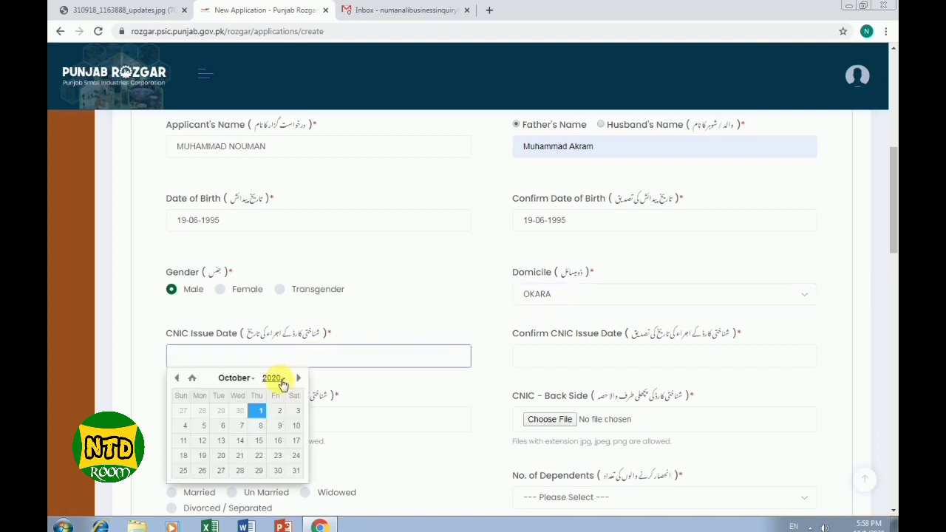
# Set the CNIC issue date to 07-06-2014
pyautogui.click(280, 381)
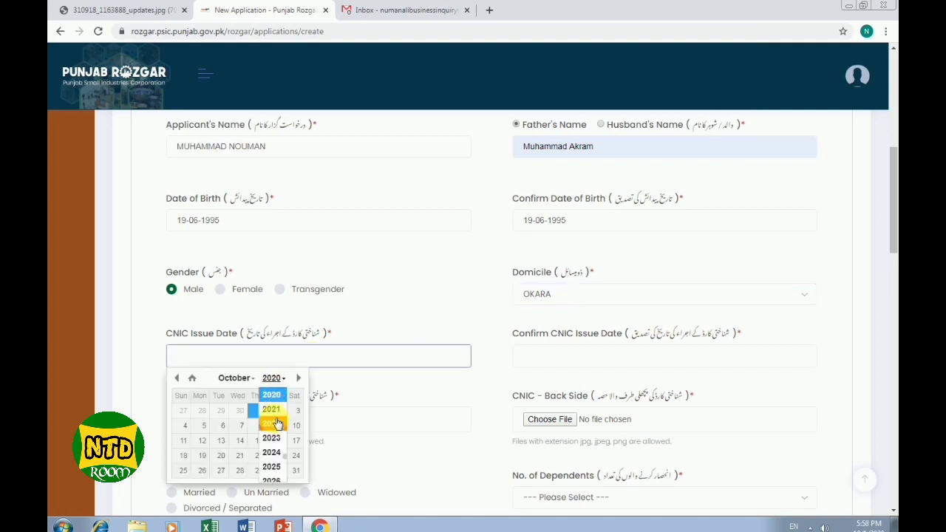
pyautogui.scroll(5, 274, 407)
pyautogui.click(271, 406)
pyautogui.click(242, 377)
pyautogui.click(239, 425)
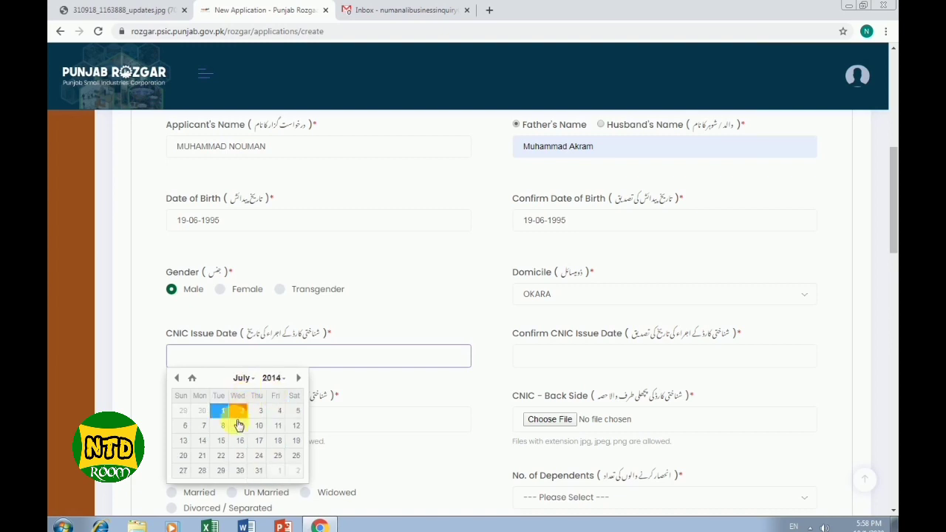
pyautogui.click(199, 426)
pyautogui.click(236, 357)
pyautogui.click(243, 378)
pyautogui.click(236, 372)
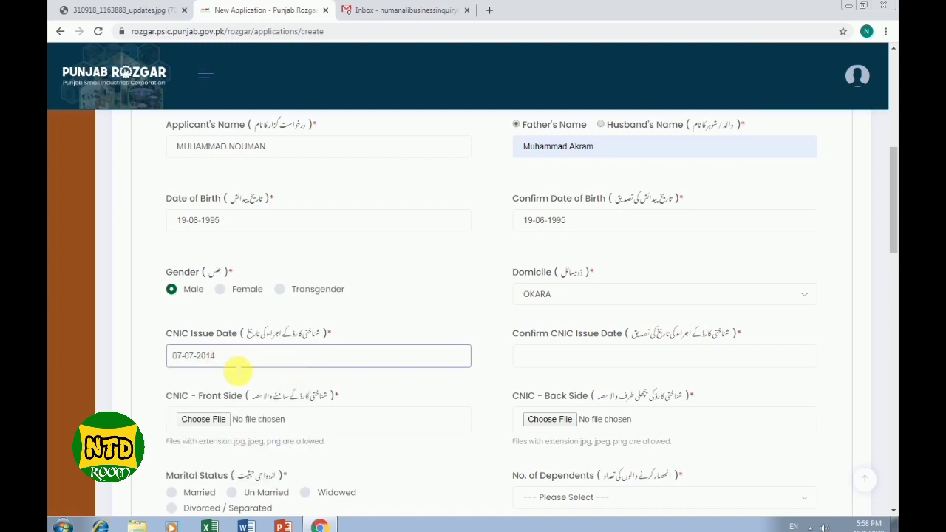
# Enter 07-06-2014 again as the confirm CNIC issue date
pyautogui.click(295, 414)
pyautogui.click(613, 356)
pyautogui.click(619, 377)
pyautogui.click(618, 397)
pyautogui.click(581, 378)
pyautogui.click(584, 407)
pyautogui.click(644, 412)
# Attach cnic front.jpg and cnic back.jpg, and set marital status to Un Married
pyautogui.scroll(-2, 310, 403)
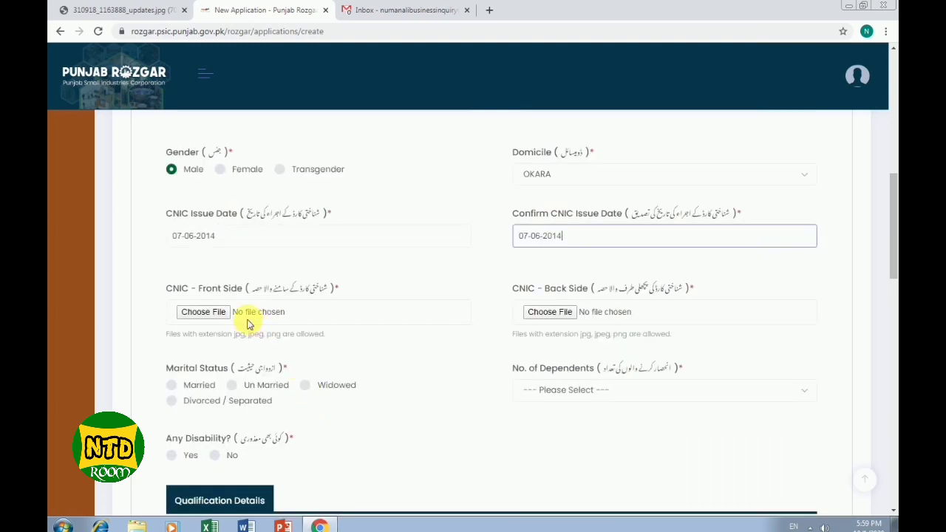
pyautogui.click(206, 314)
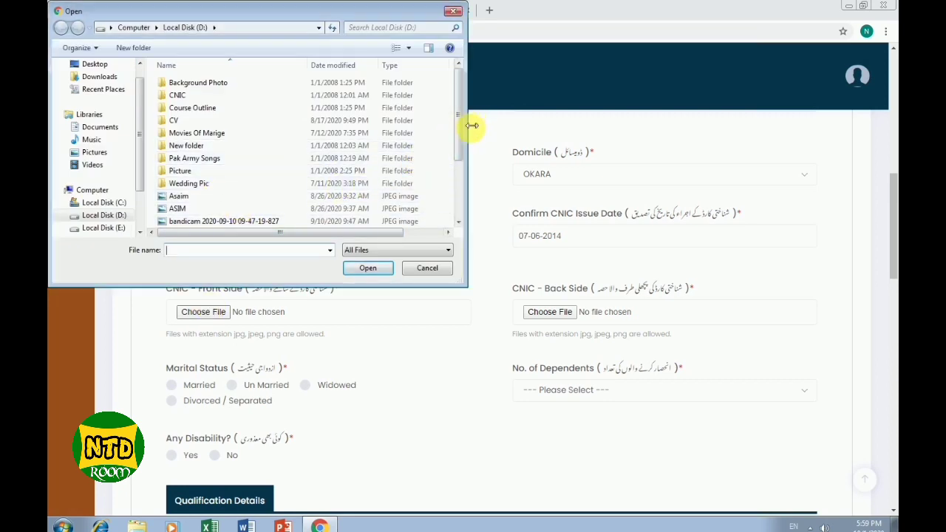
pyautogui.moveTo(458, 131); pyautogui.dragTo(452, 166)
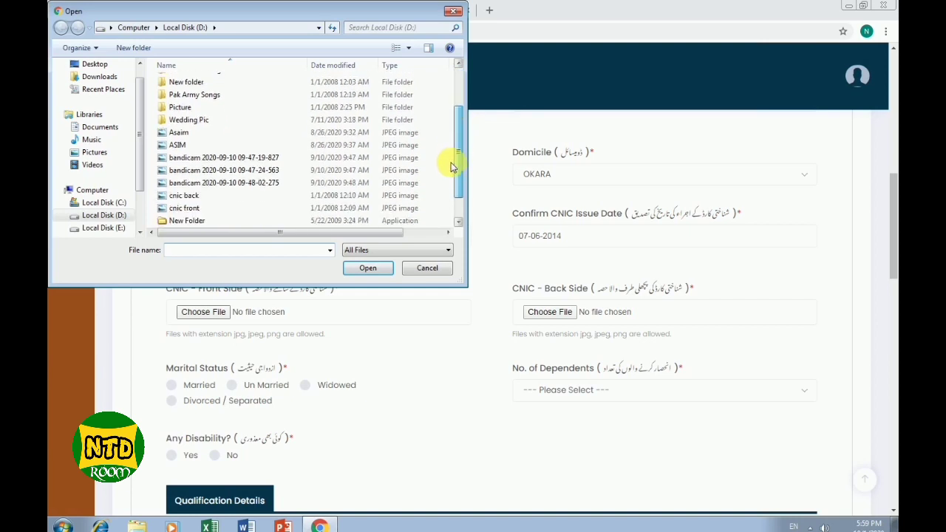
pyautogui.doubleClick(190, 207)
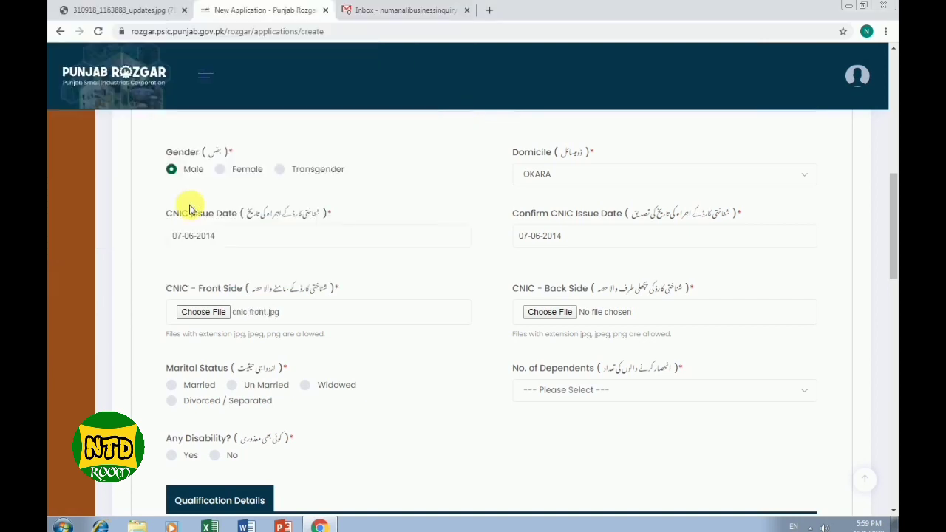
pyautogui.click(560, 313)
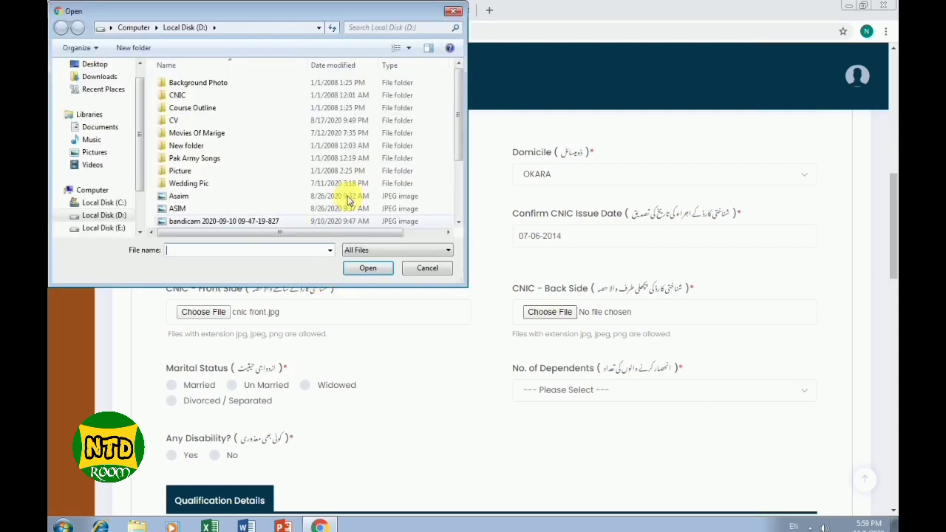
pyautogui.scroll(-3, 461, 170)
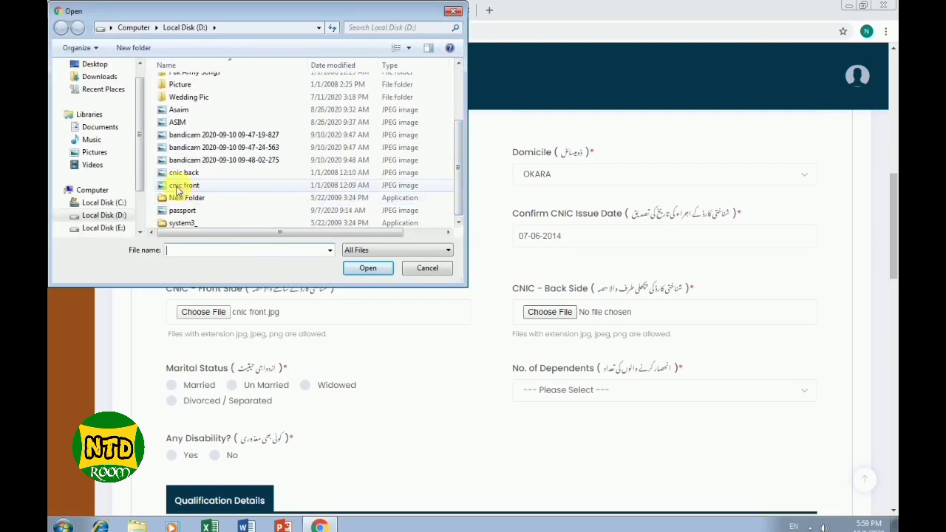
pyautogui.doubleClick(185, 176)
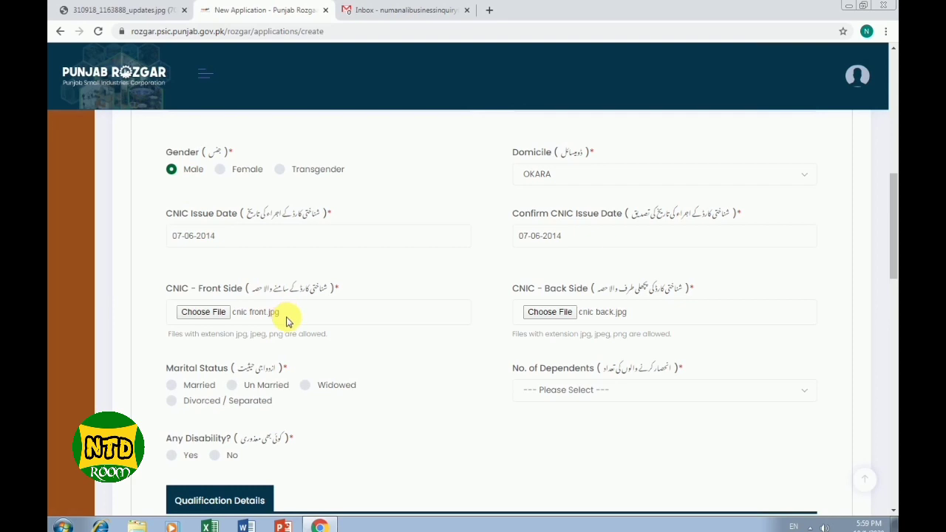
pyautogui.scroll(-2, 288, 318)
pyautogui.click(248, 268)
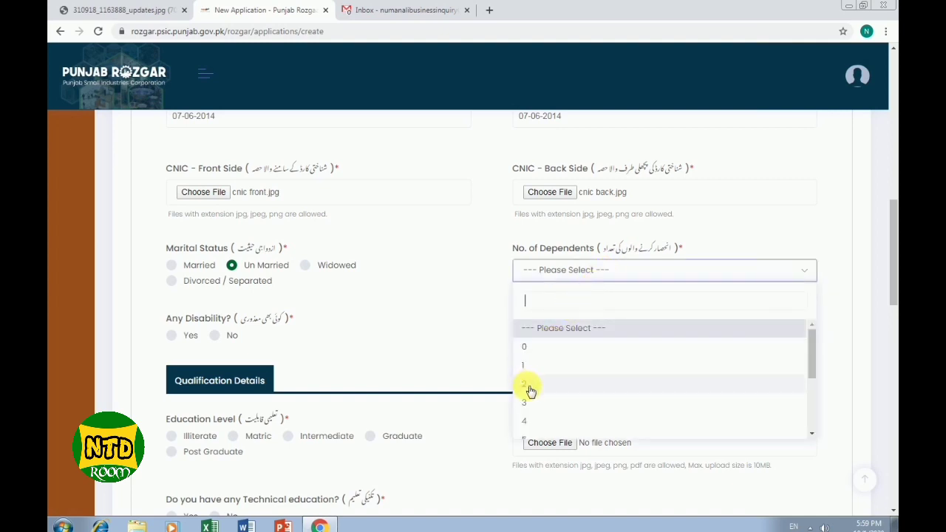
# Set number of dependents to 5 and answer No to the disability question
pyautogui.scroll(-4, 526, 423)
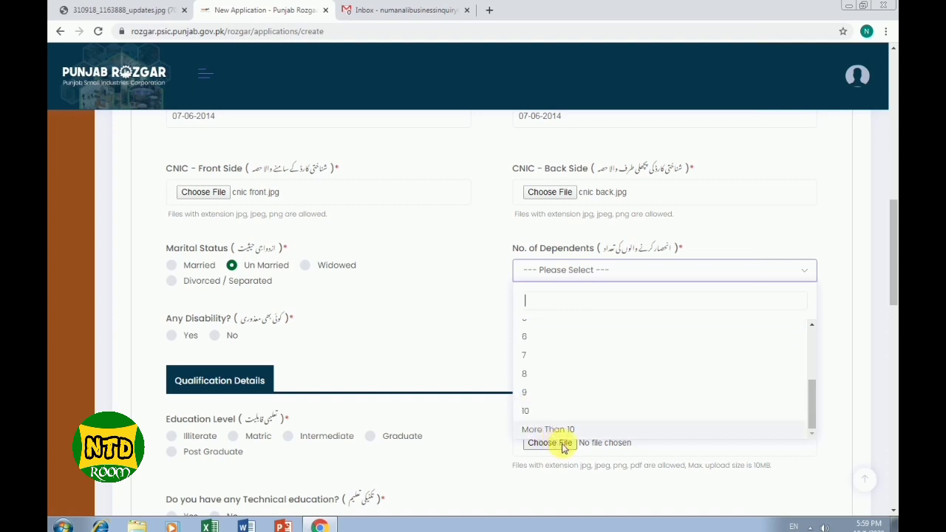
pyautogui.scroll(3, 534, 344)
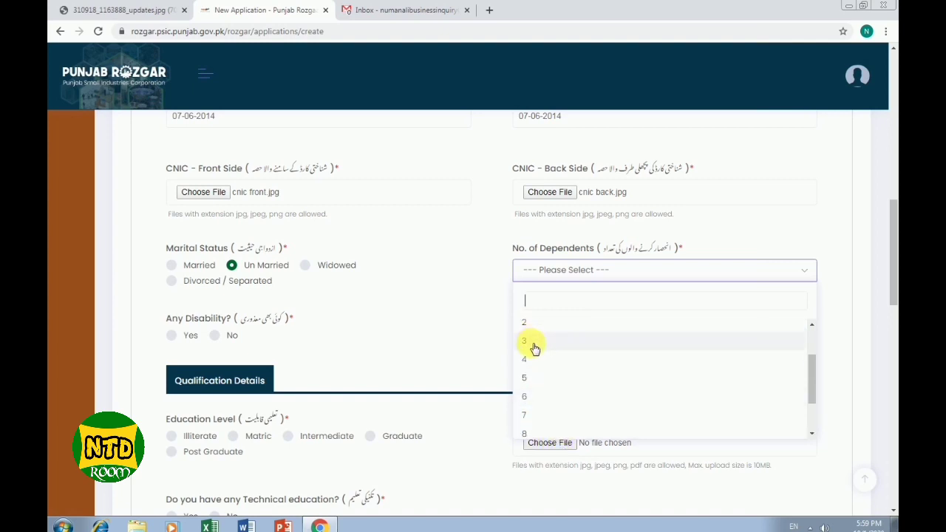
pyautogui.click(530, 379)
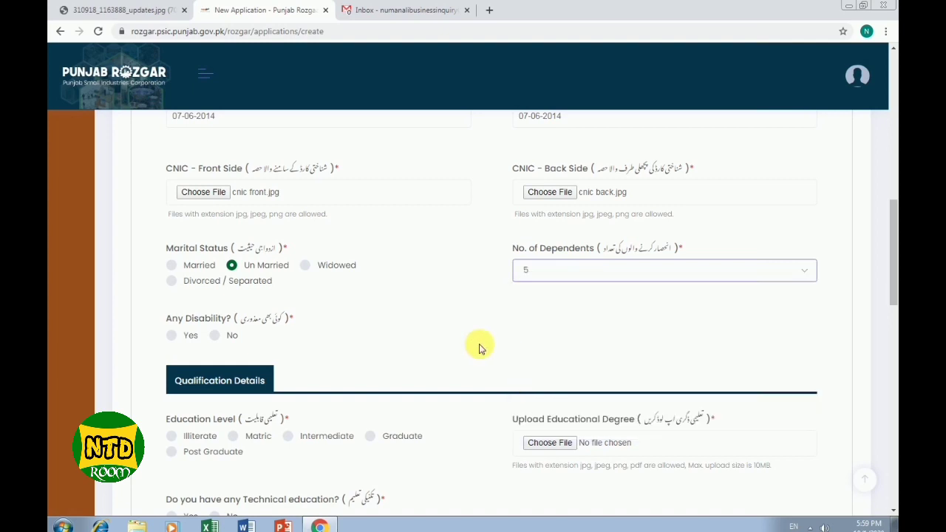
pyautogui.click(215, 337)
pyautogui.click(172, 337)
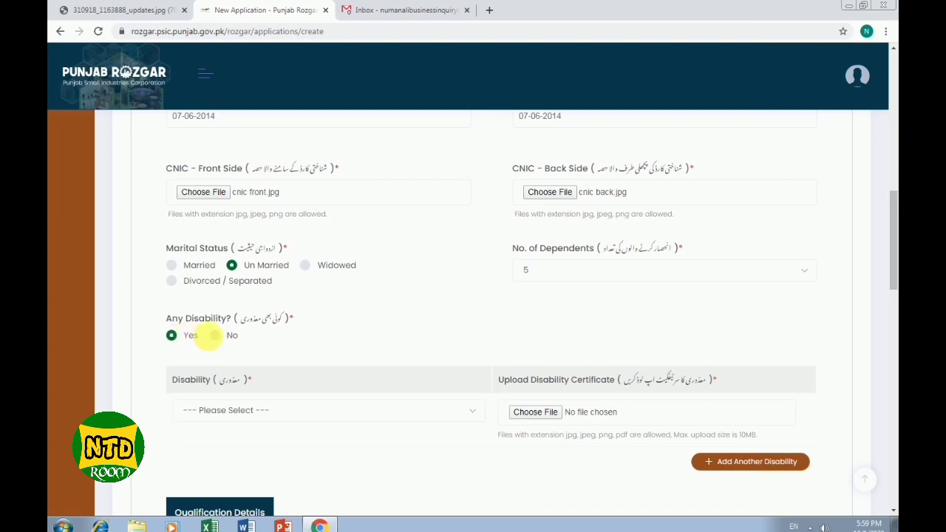
pyautogui.click(216, 336)
pyautogui.scroll(-2, 391, 370)
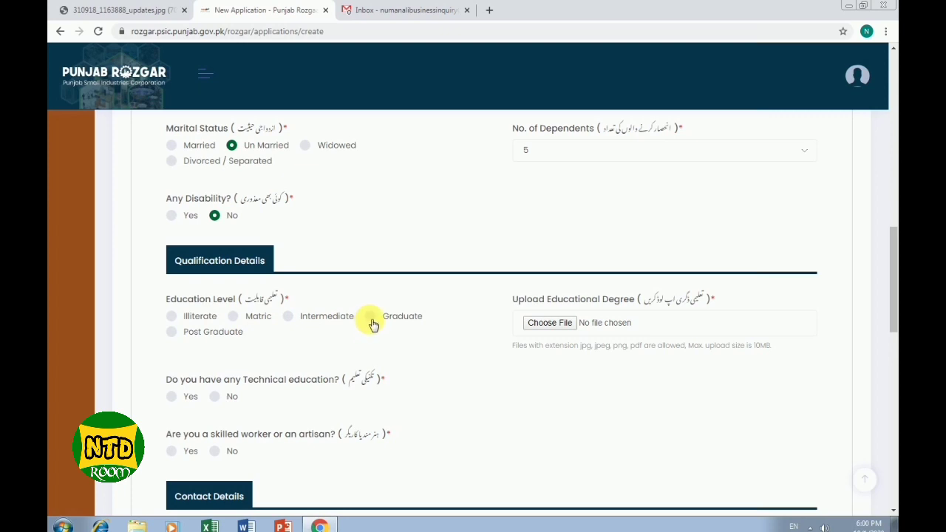
# Upload ASIM.jpg under Upload Educational Degree and select Yes for technical education
pyautogui.click(541, 327)
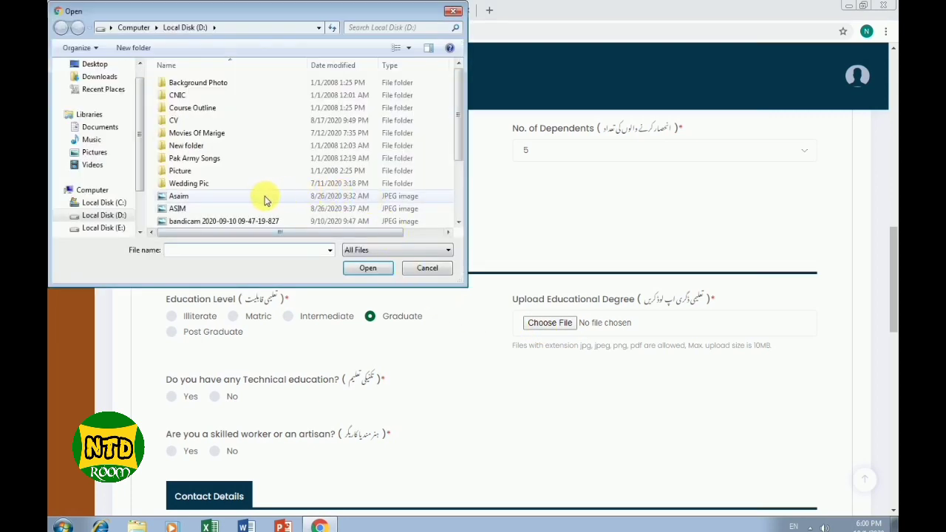
pyautogui.moveTo(455, 138); pyautogui.dragTo(450, 193)
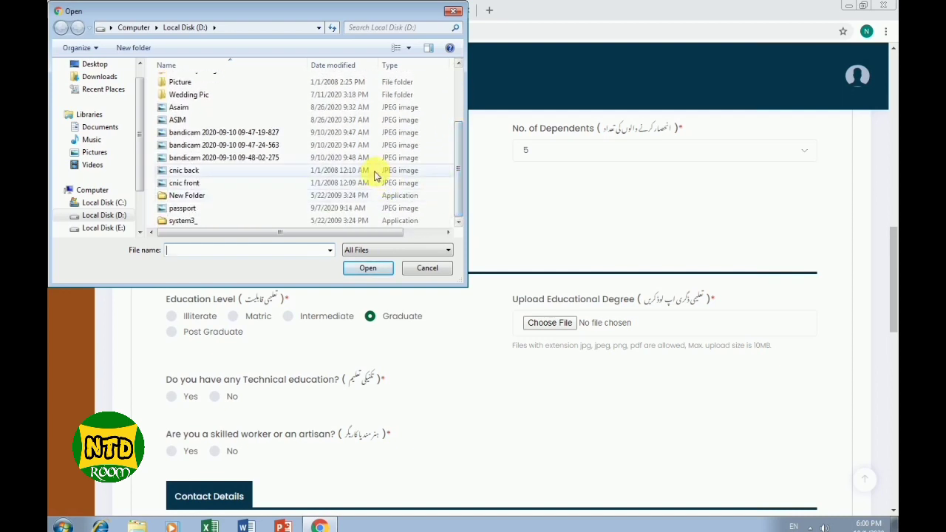
pyautogui.doubleClick(235, 120)
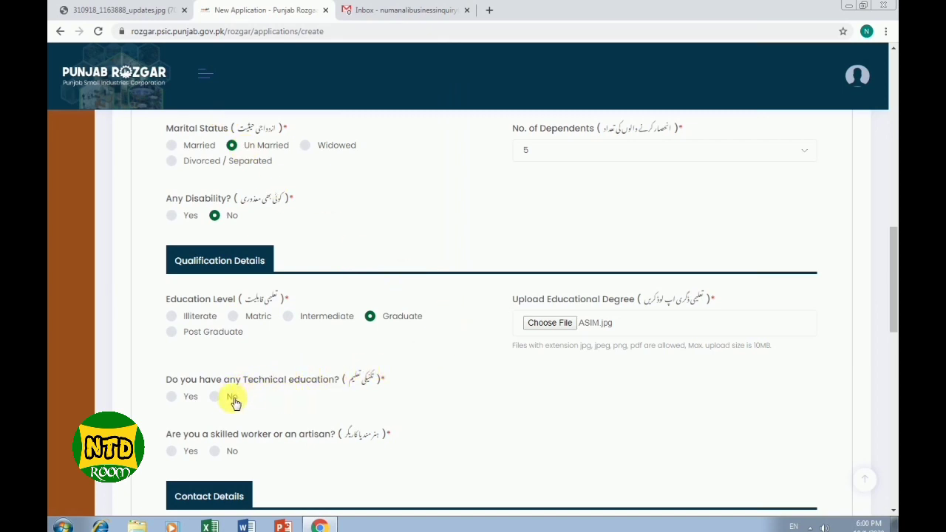
pyautogui.click(173, 398)
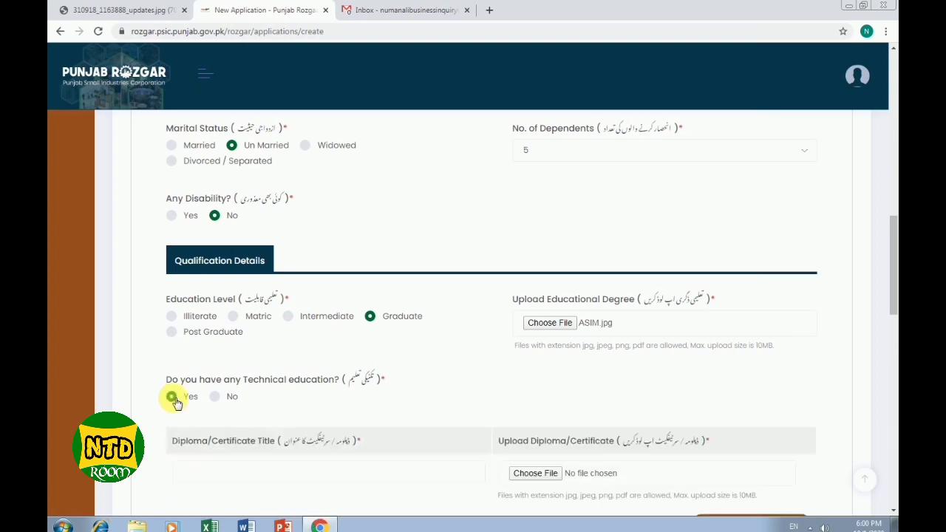
pyautogui.scroll(-2, 400, 403)
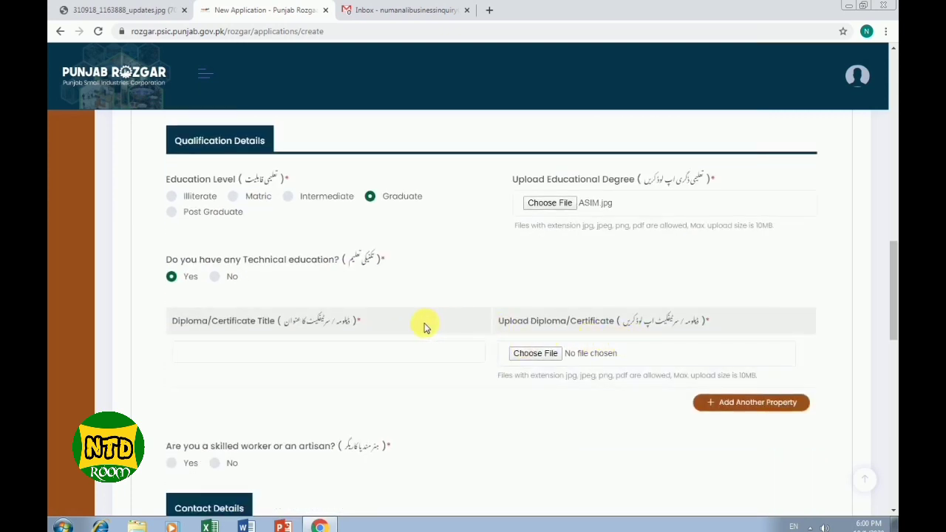
# Enter the diploma title 'Computer Harder ware and Networking', fixing the spelling with a suggestion
pyautogui.click(411, 349)
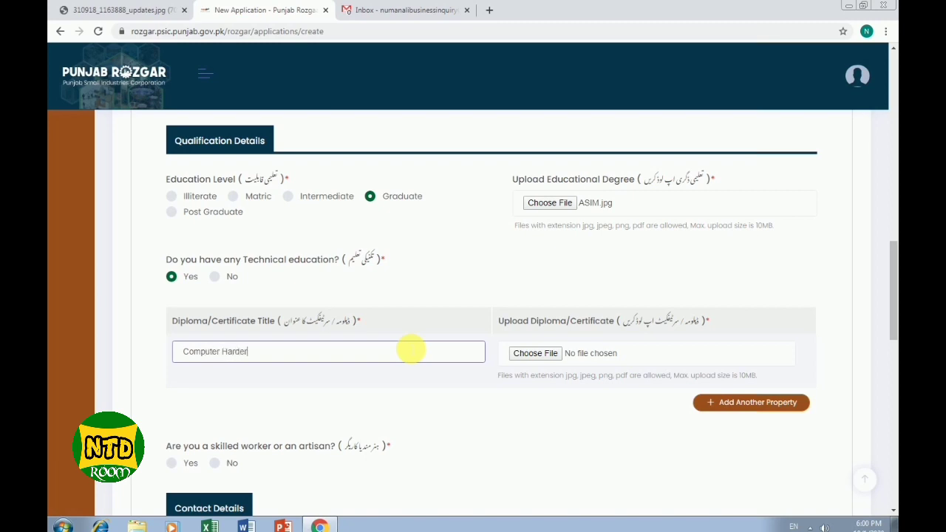
pyautogui.write('e')
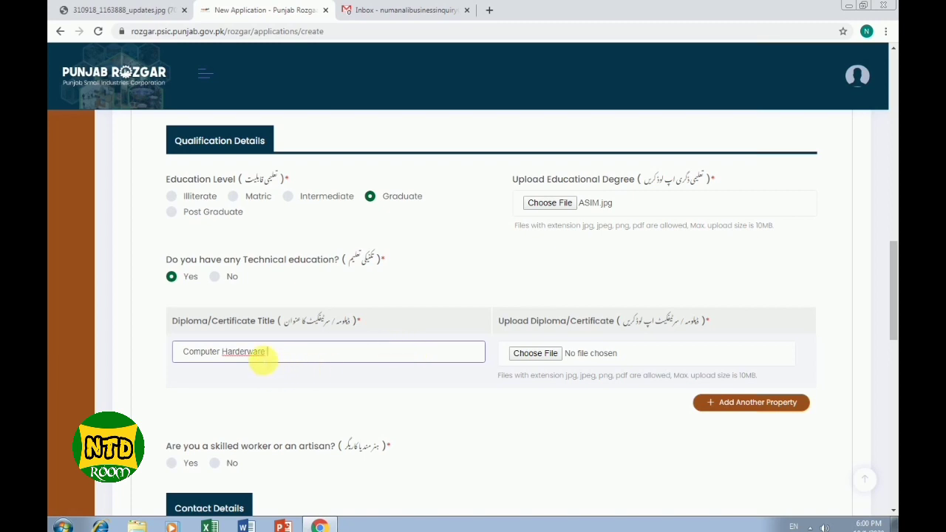
pyautogui.rightClick(260, 359)
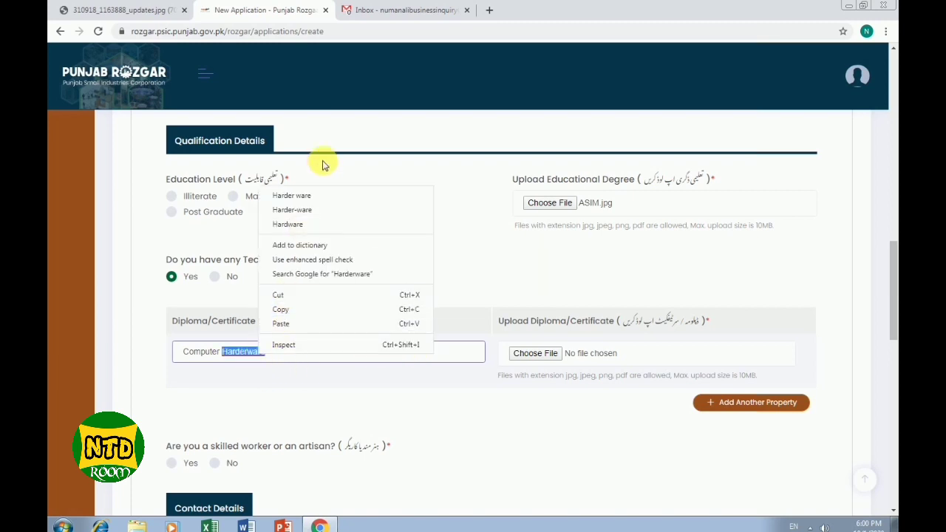
pyautogui.click(292, 196)
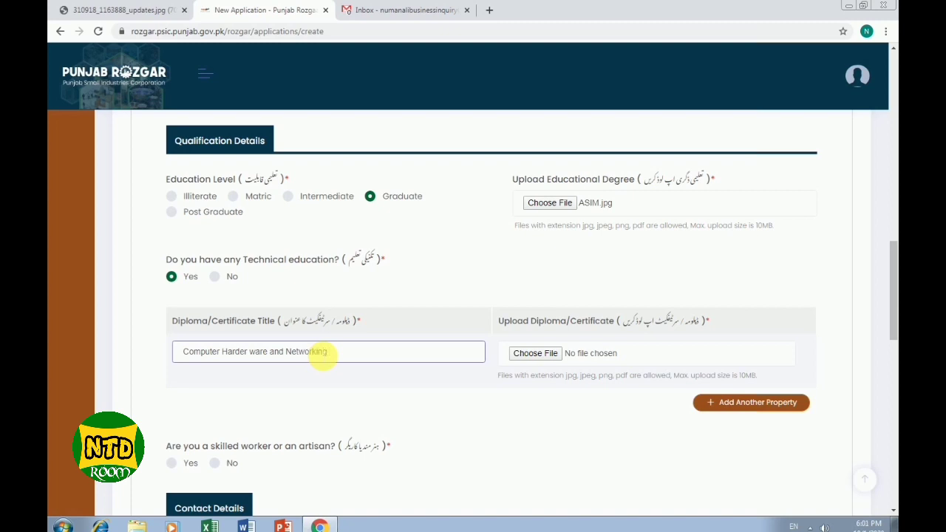
# Attach Asaim.jpg as the diploma certificate
pyautogui.click(538, 354)
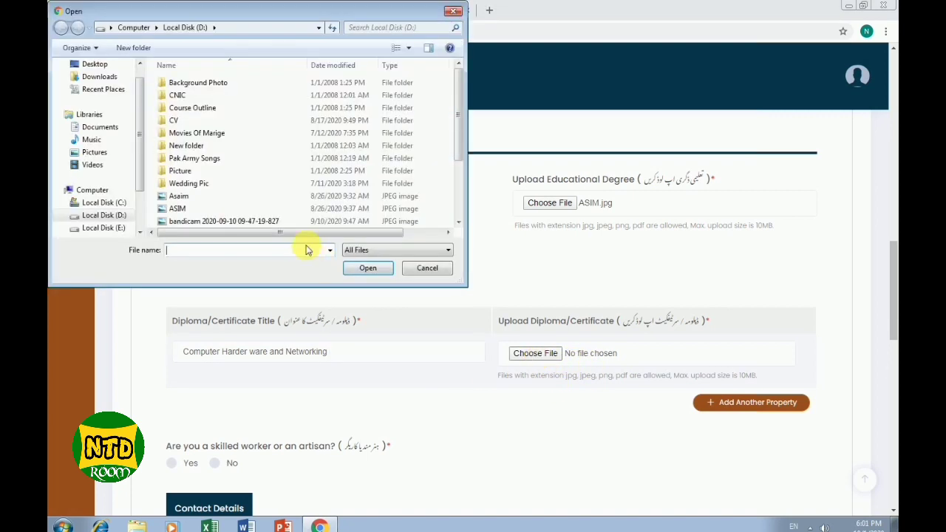
pyautogui.doubleClick(213, 196)
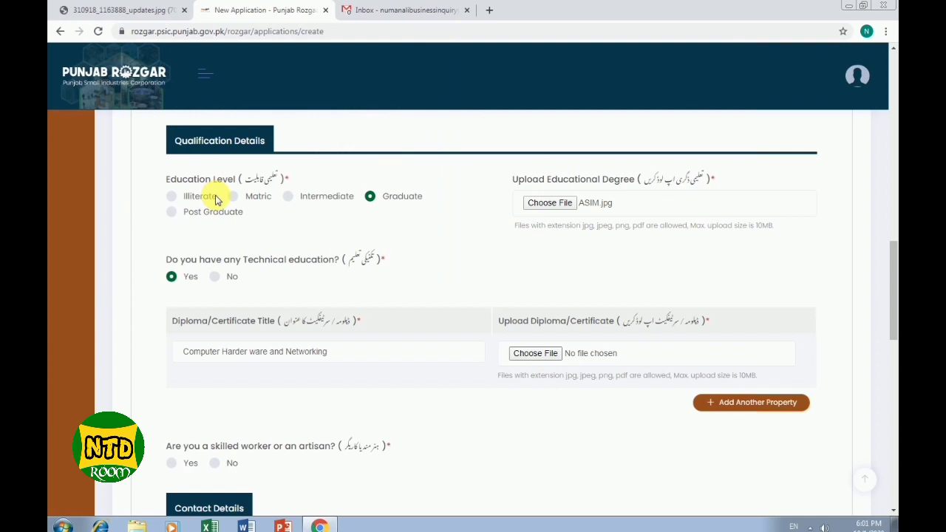
pyautogui.scroll(-2, 328, 296)
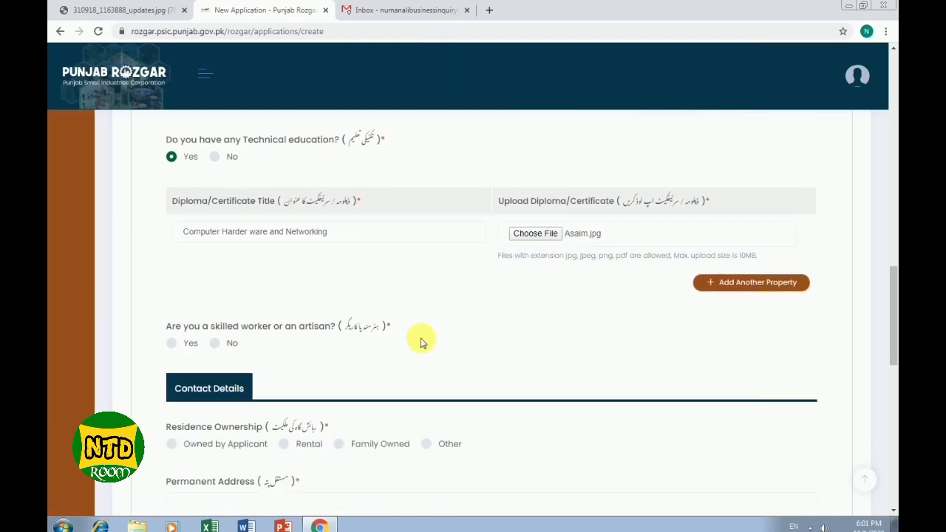
# Delete the extra empty certificate row and confirm the deletion
pyautogui.click(742, 284)
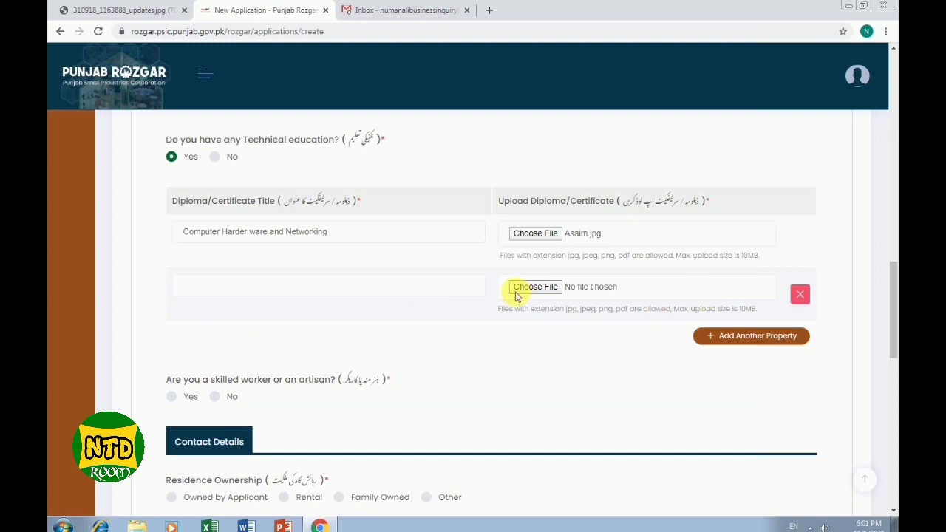
pyautogui.click(804, 295)
pyautogui.click(529, 97)
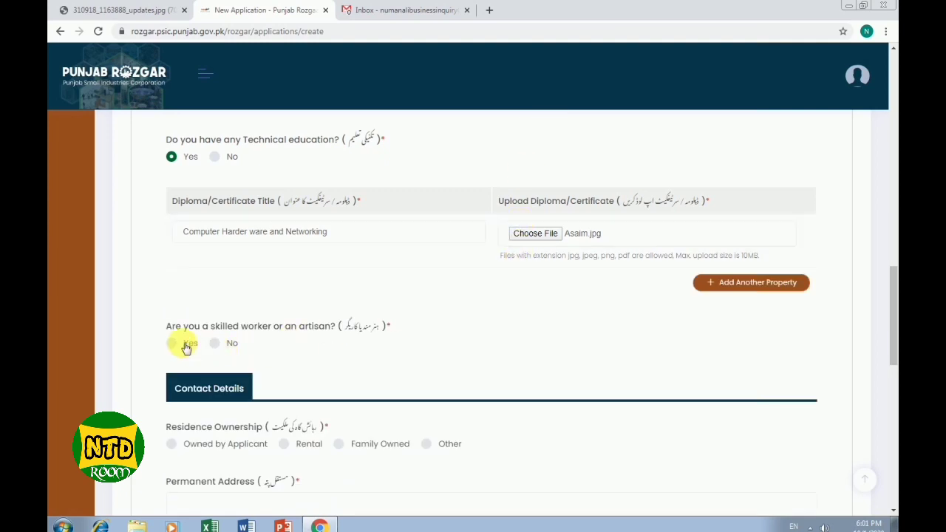
# Answer No to the skilled worker question
pyautogui.click(239, 346)
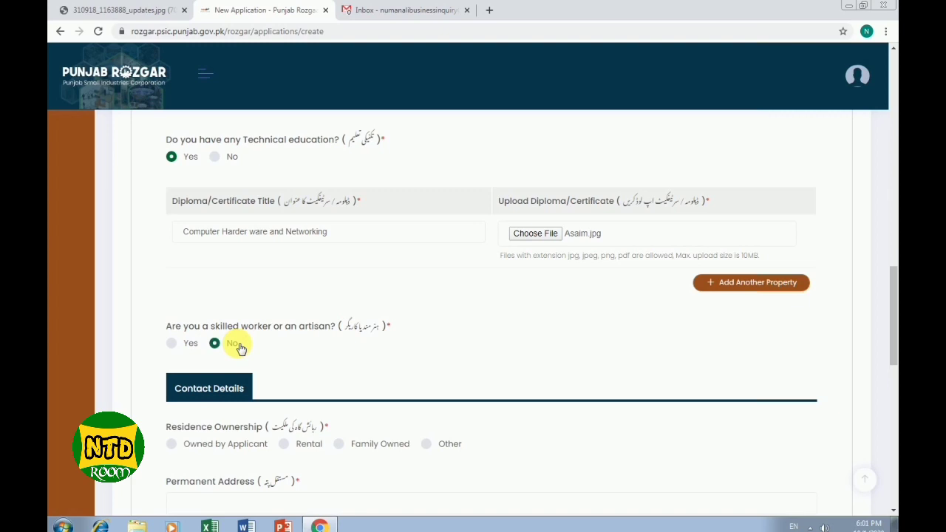
pyautogui.click(176, 347)
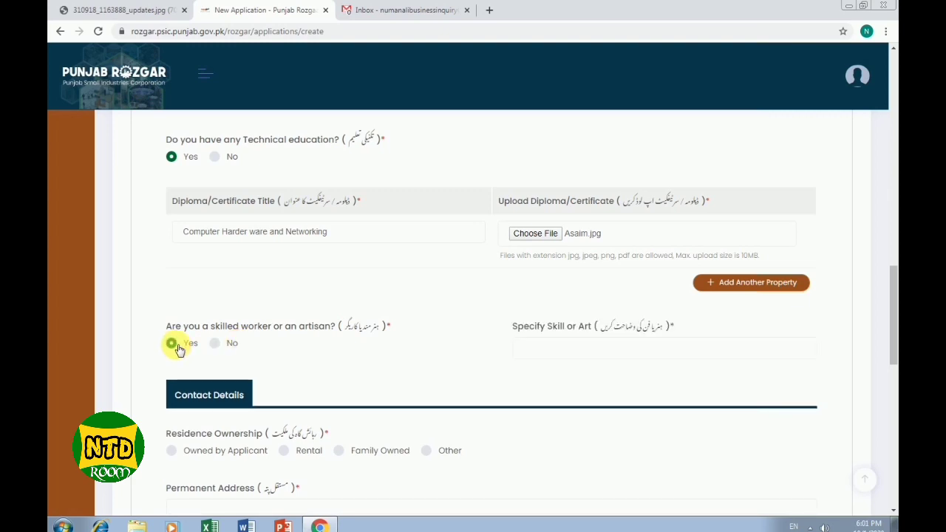
pyautogui.click(225, 346)
pyautogui.scroll(-2, 281, 359)
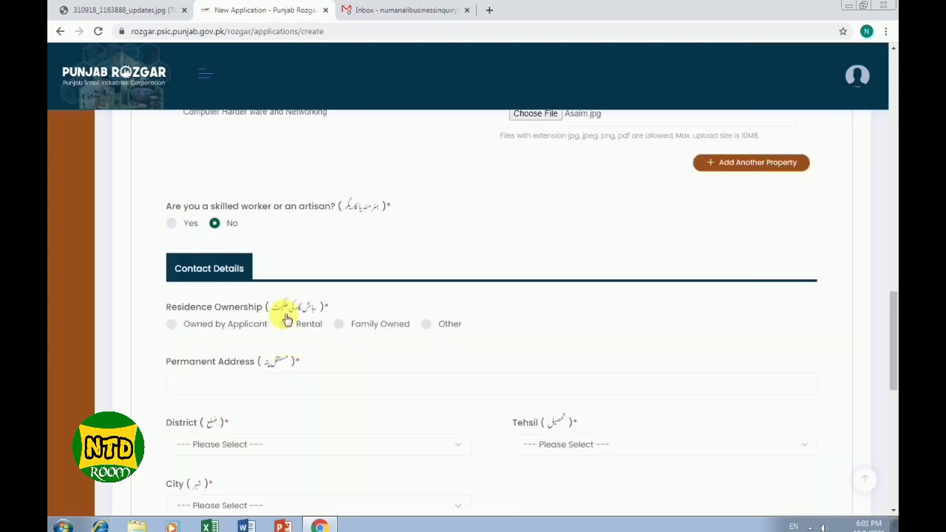
pyautogui.scroll(-1, 286, 314)
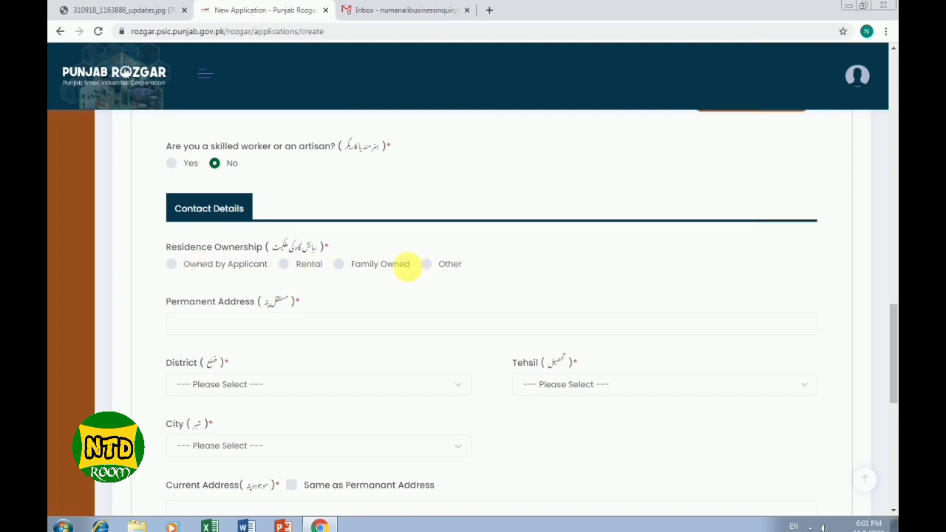
# Set residence ownership to Family Owned and enter permanent address 54/2L
pyautogui.click(394, 271)
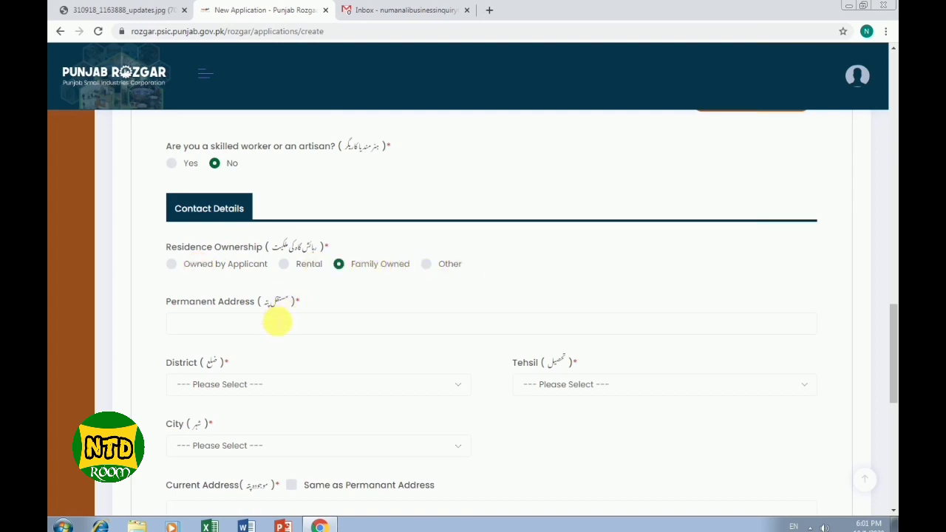
pyautogui.click(277, 323)
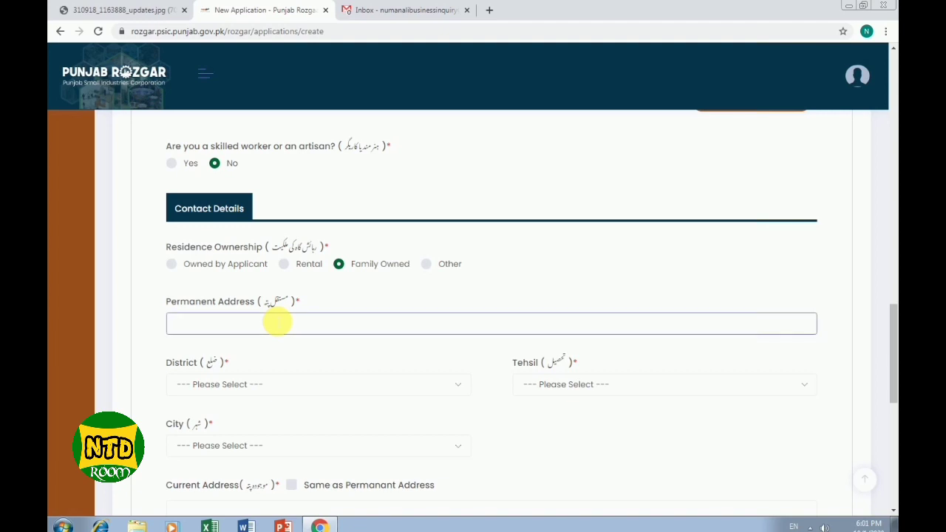
pyautogui.write('54/2L, d')
pyautogui.press('BackSpace')
pyautogui.press('BackSpace')
pyautogui.press('BackSpace')
# Choose OKARA for district, tehsil and city, and make the current address match the permanent one
pyautogui.click(299, 386)
pyautogui.click(342, 305)
pyautogui.click(577, 402)
pyautogui.click(580, 346)
pyautogui.scroll(-2, 304, 393)
pyautogui.click(266, 340)
pyautogui.write('ok')
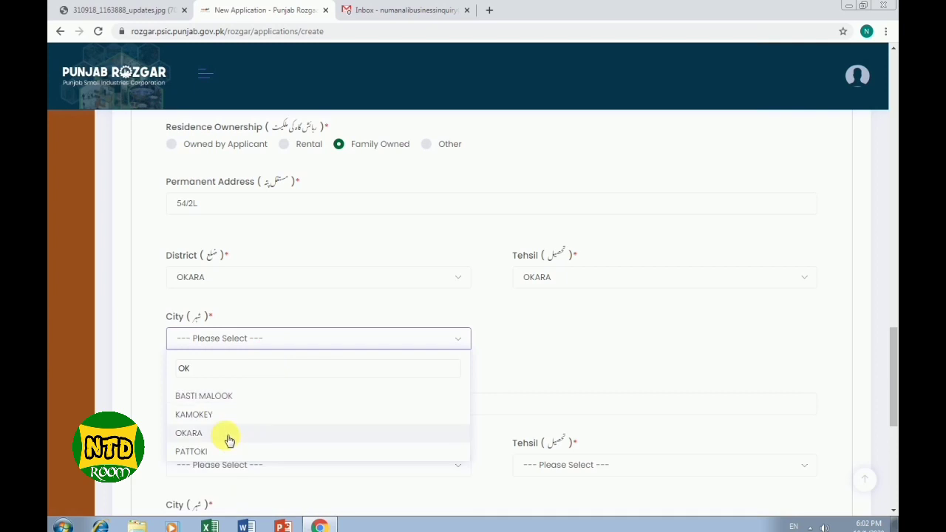
pyautogui.click(227, 434)
pyautogui.scroll(-1, 291, 348)
pyautogui.click(292, 318)
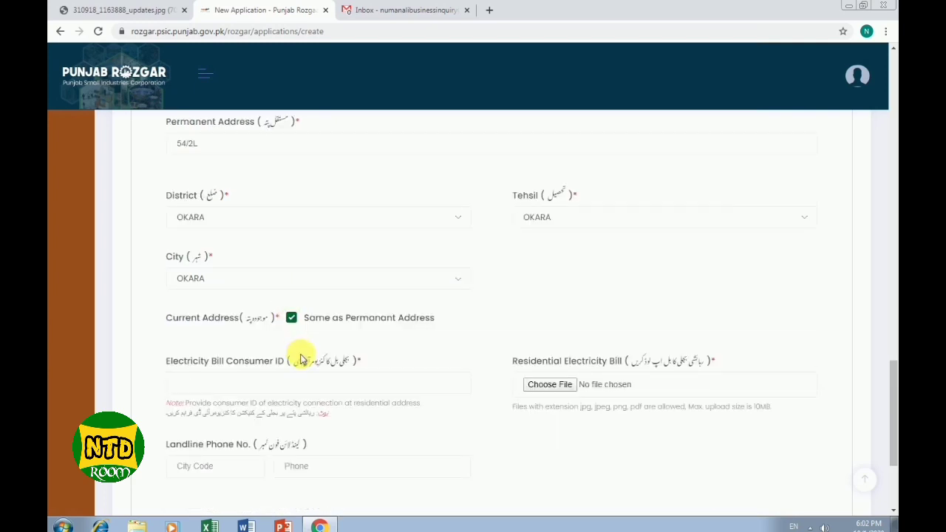
pyautogui.scroll(-1, 303, 356)
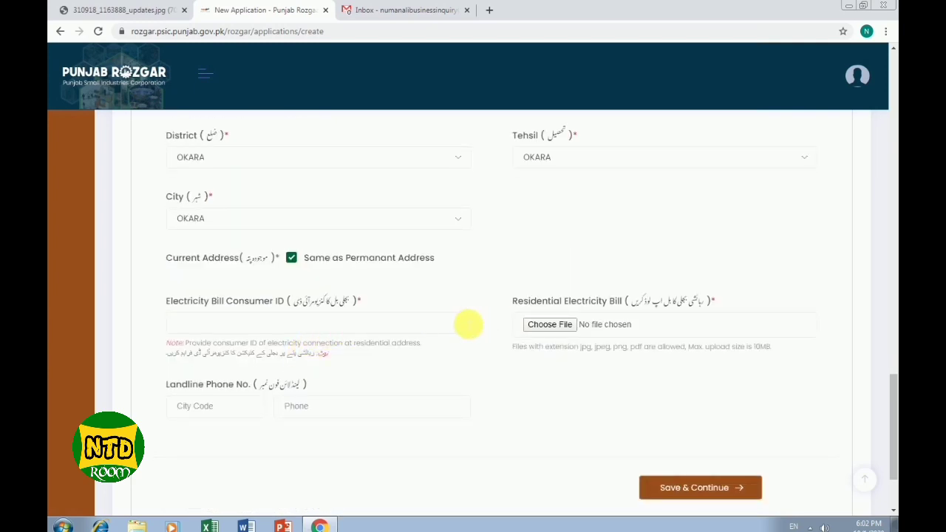
# Enter the electricity bill consumer ID and attach Asaim.jpg as the residential electricity bill
pyautogui.click(396, 326)
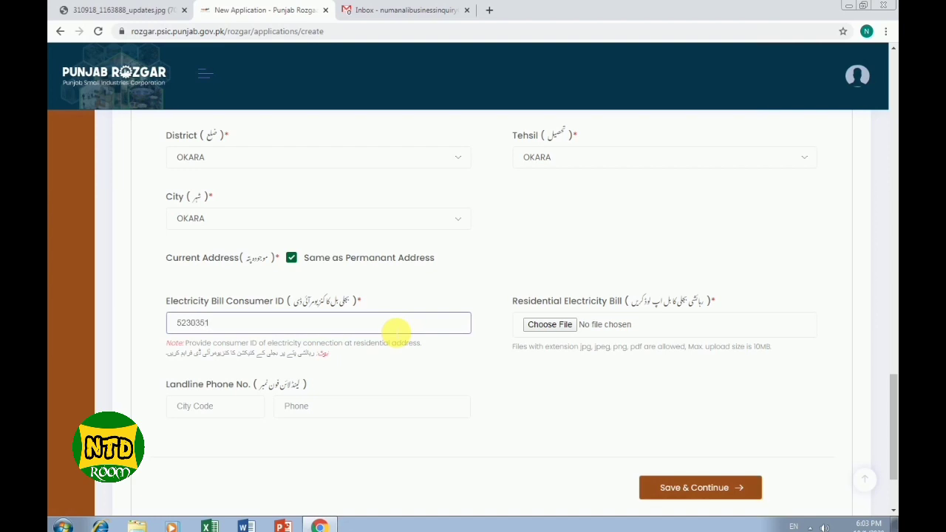
pyautogui.click(544, 328)
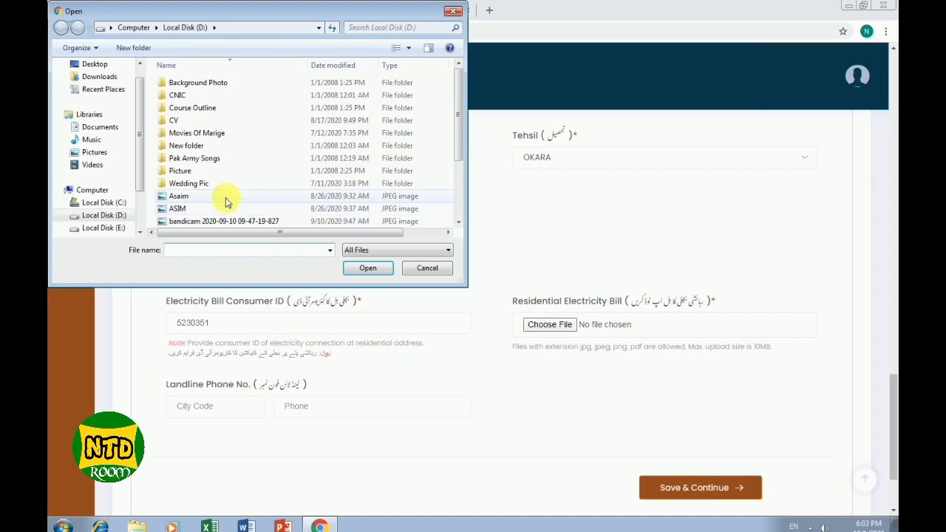
pyautogui.doubleClick(225, 197)
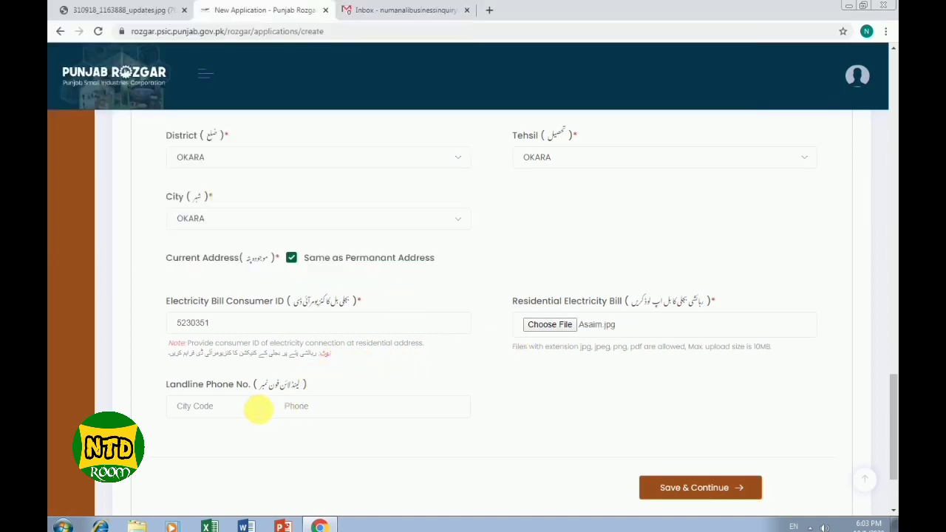
# Go to the landline city code and phone number fields
pyautogui.click(259, 406)
pyautogui.click(334, 414)
pyautogui.scroll(-1, 339, 412)
pyautogui.scroll(-1, 342, 410)
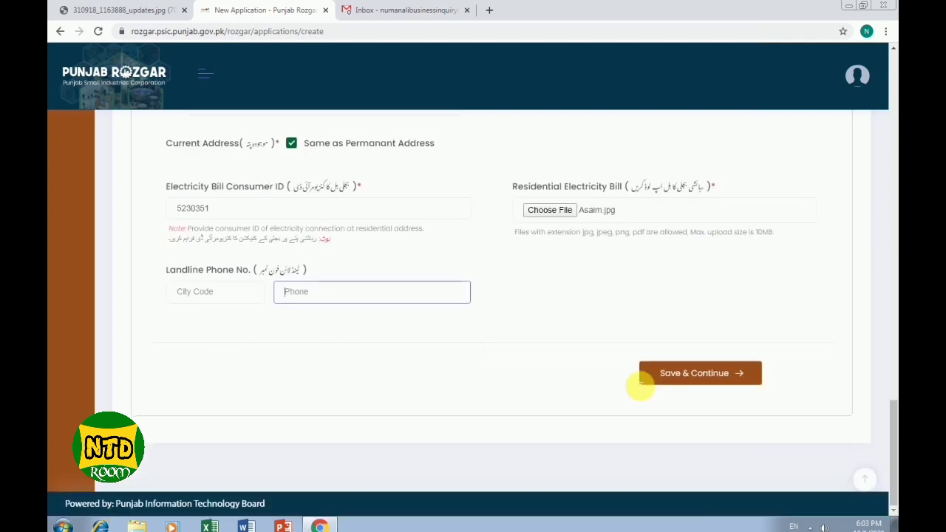
# Save the Personal Info form and review the empty Business Detail fields on Business Info
pyautogui.click(699, 373)
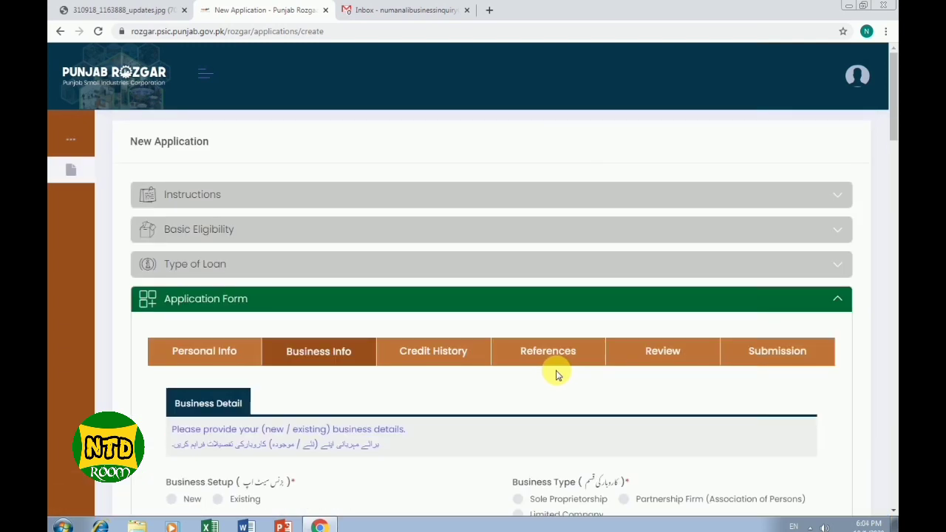
pyautogui.scroll(-5, 555, 374)
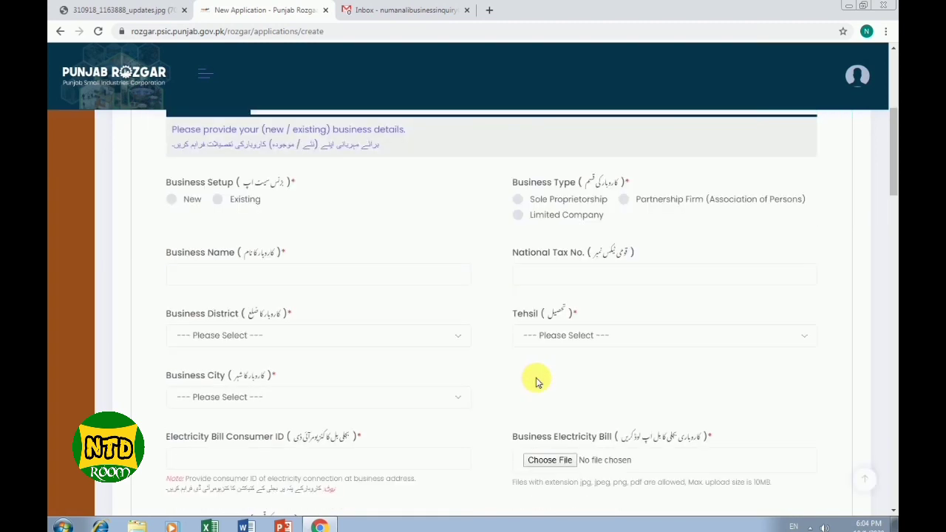
pyautogui.scroll(-3, 536, 381)
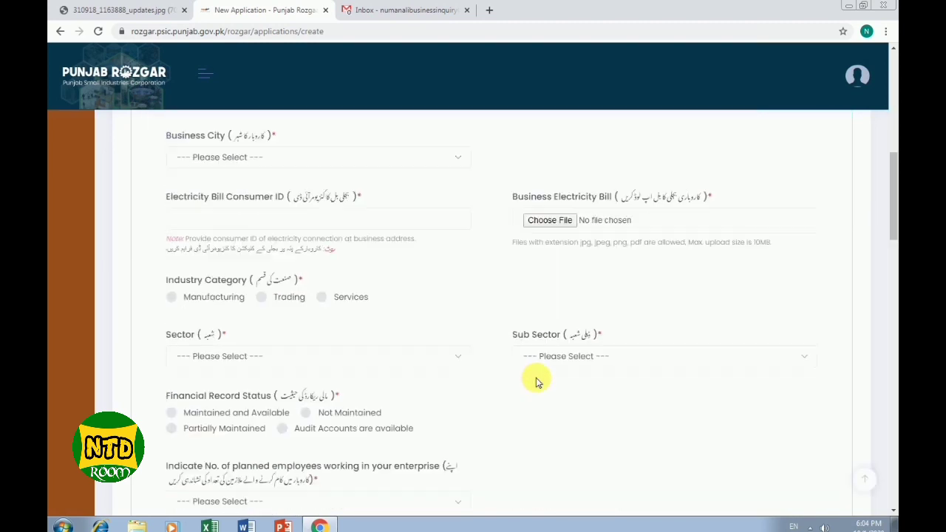
pyautogui.scroll(-5, 537, 382)
pyautogui.scroll(8, 536, 381)
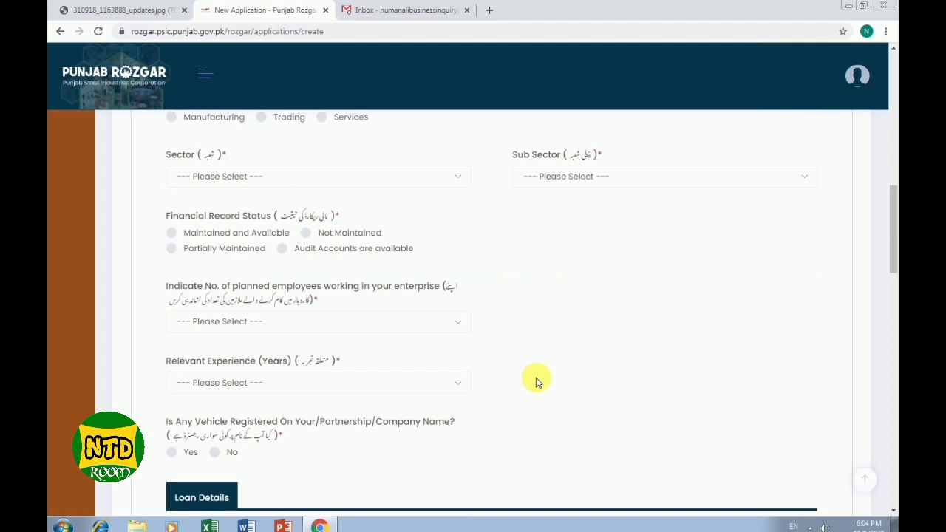
pyautogui.scroll(4, 536, 382)
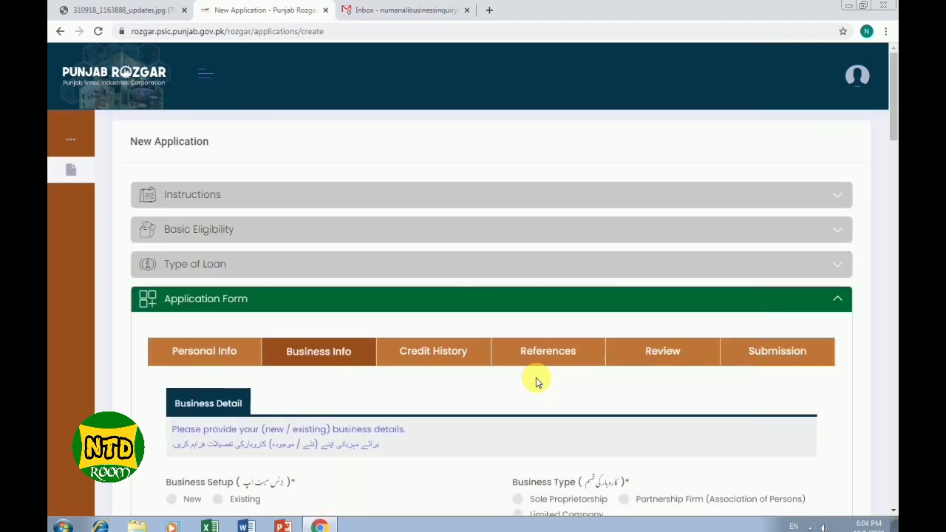
pyautogui.scroll(-1, 536, 382)
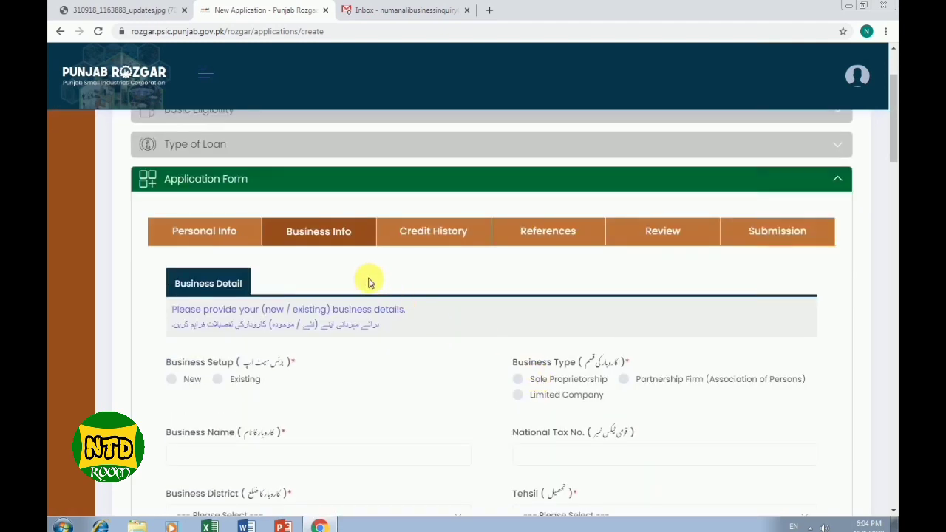
pyautogui.scroll(-1, 349, 246)
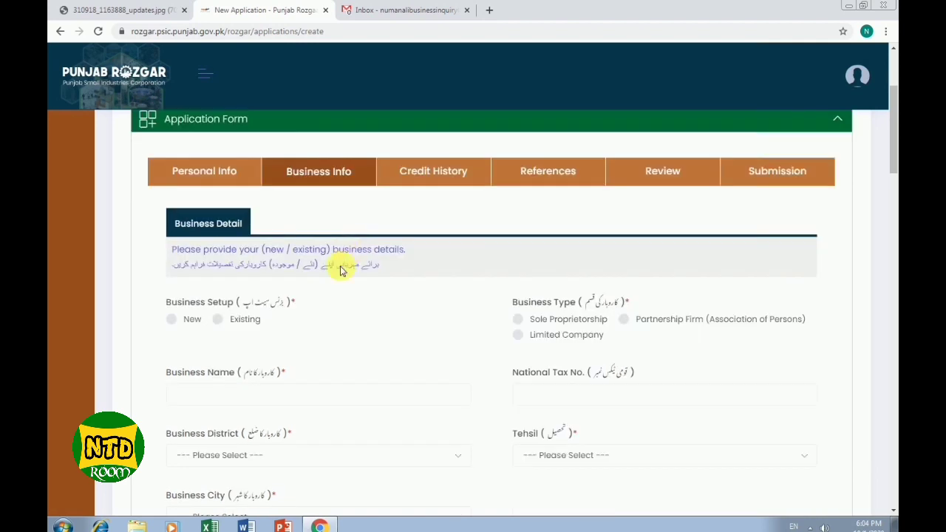
# Set Business Setup to New and Business Type to Limited Company
pyautogui.click(220, 326)
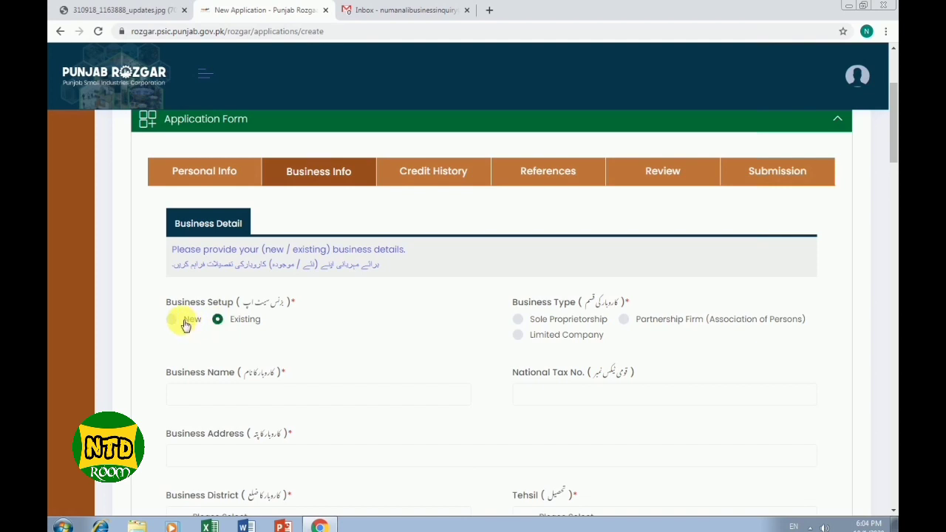
pyautogui.click(185, 325)
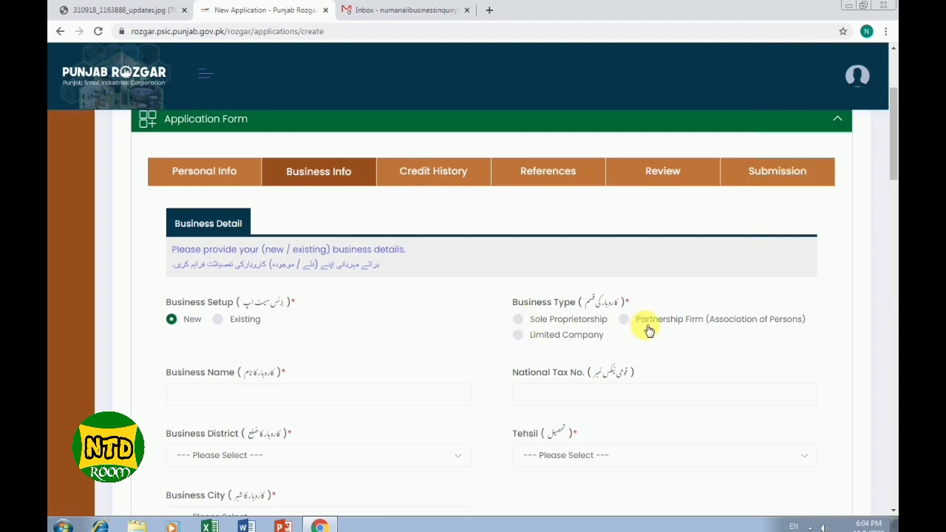
pyautogui.click(521, 334)
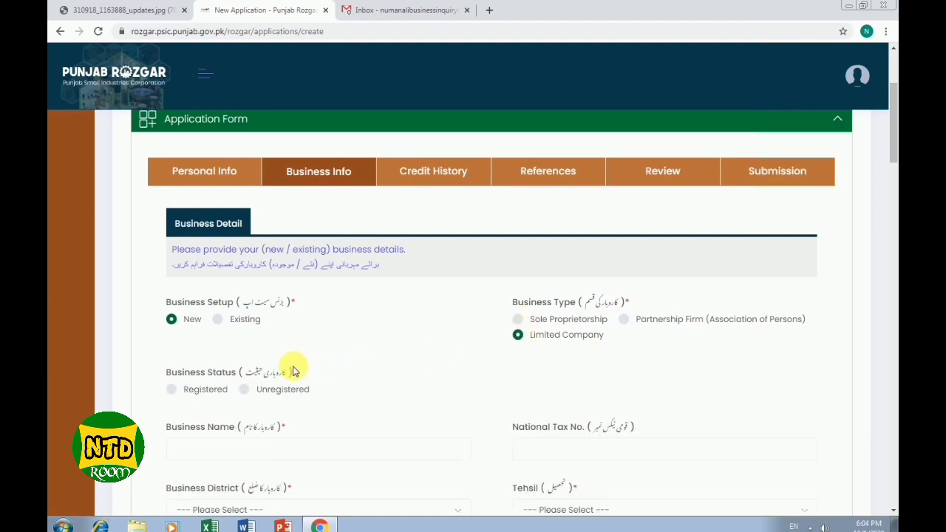
pyautogui.click(524, 321)
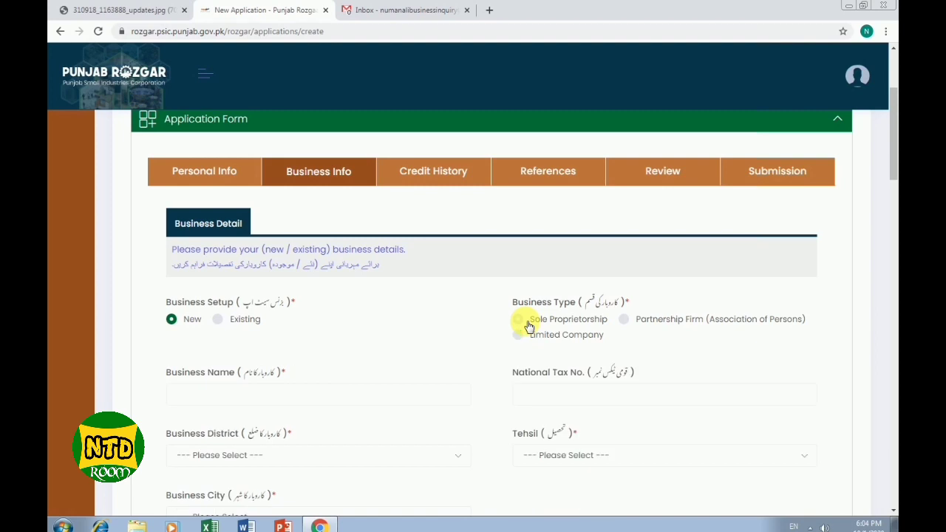
pyautogui.click(625, 320)
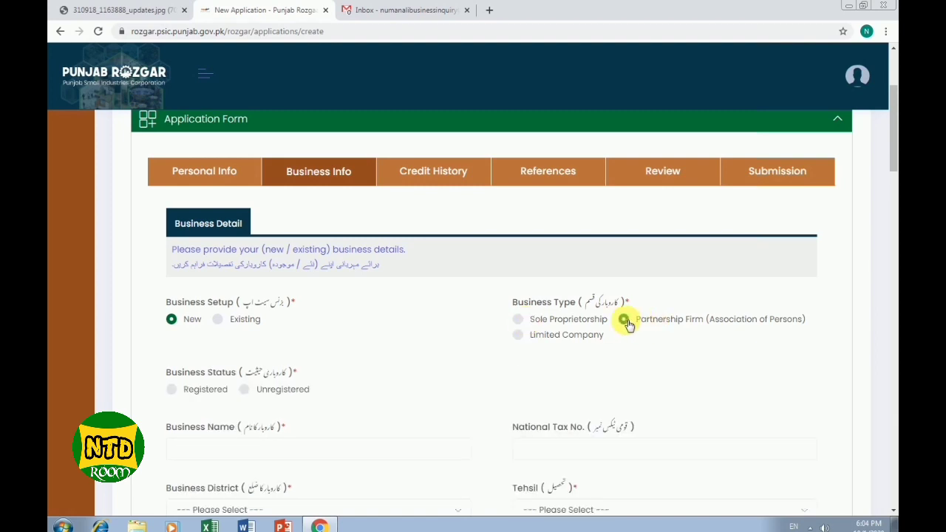
pyautogui.click(520, 337)
# Set Business Status to Unregistered
pyautogui.scroll(-1, 287, 395)
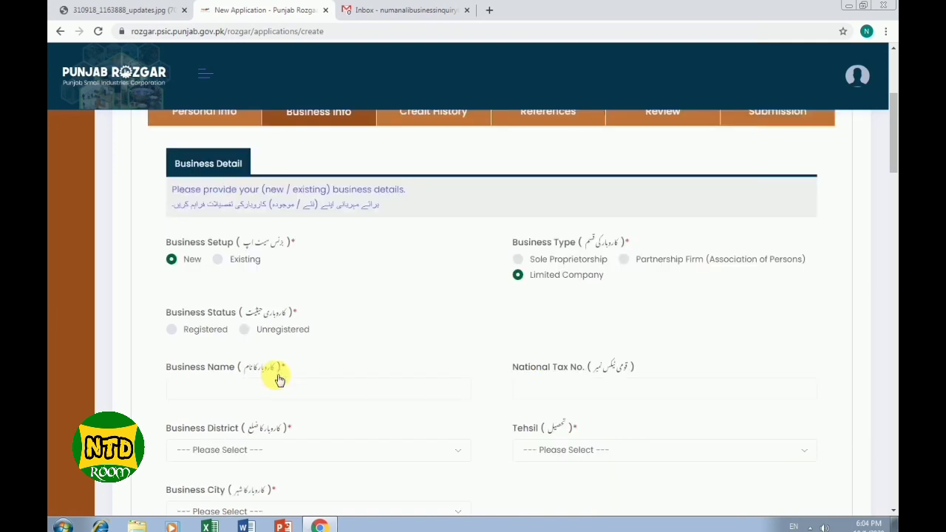
pyautogui.click(244, 330)
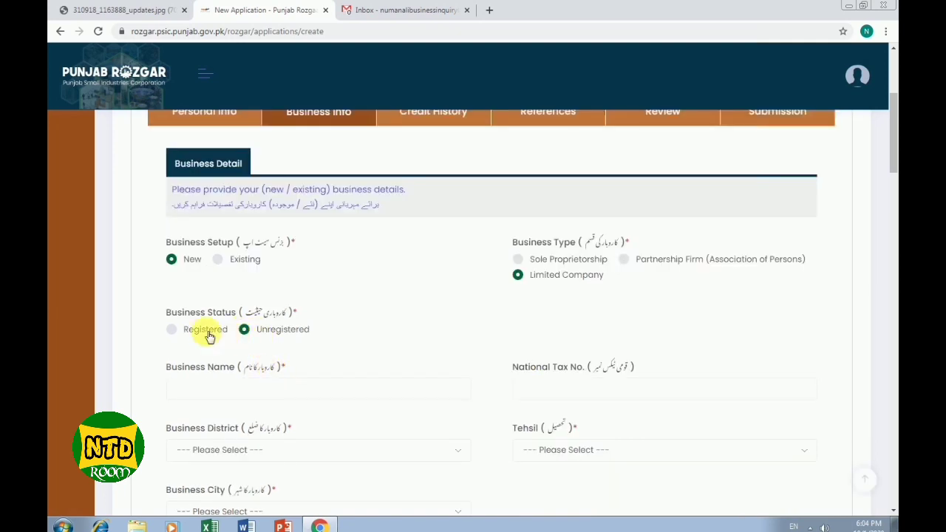
pyautogui.click(207, 333)
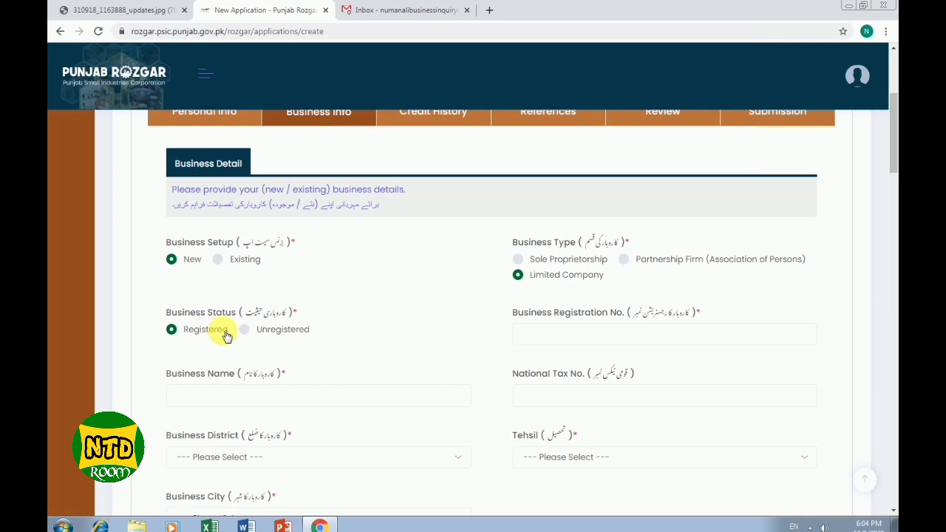
pyautogui.click(245, 330)
pyautogui.scroll(-1, 278, 337)
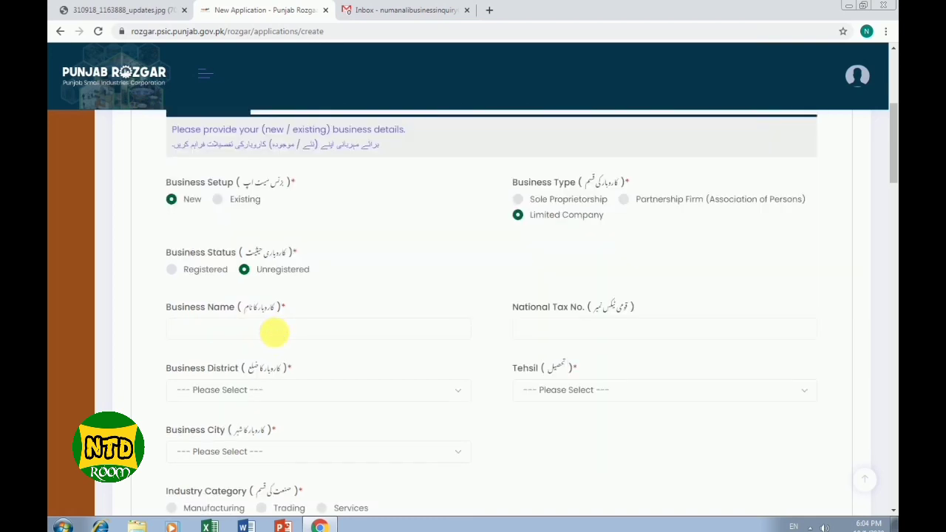
# Enter placeholder business name XXXXXXXXX and begin the National Tax No. with 123
pyautogui.click(272, 335)
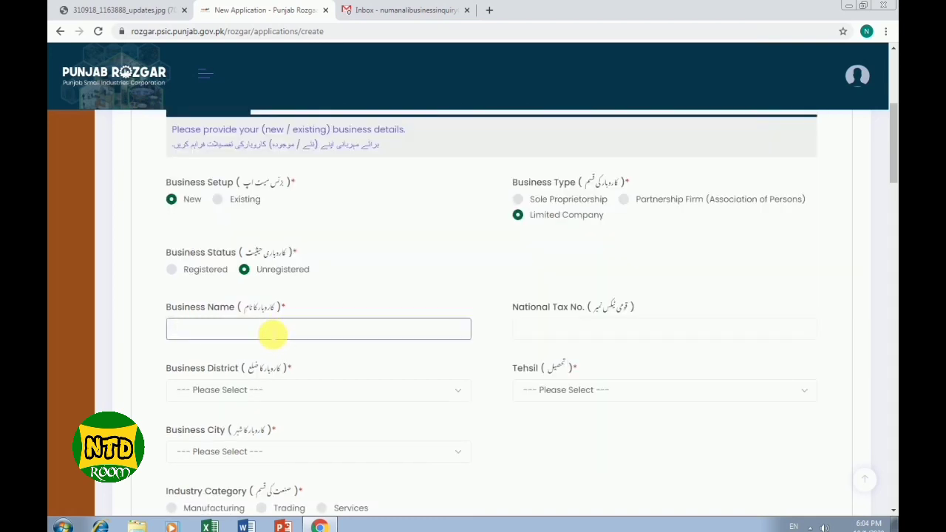
pyautogui.write('XXXXXXXXX')
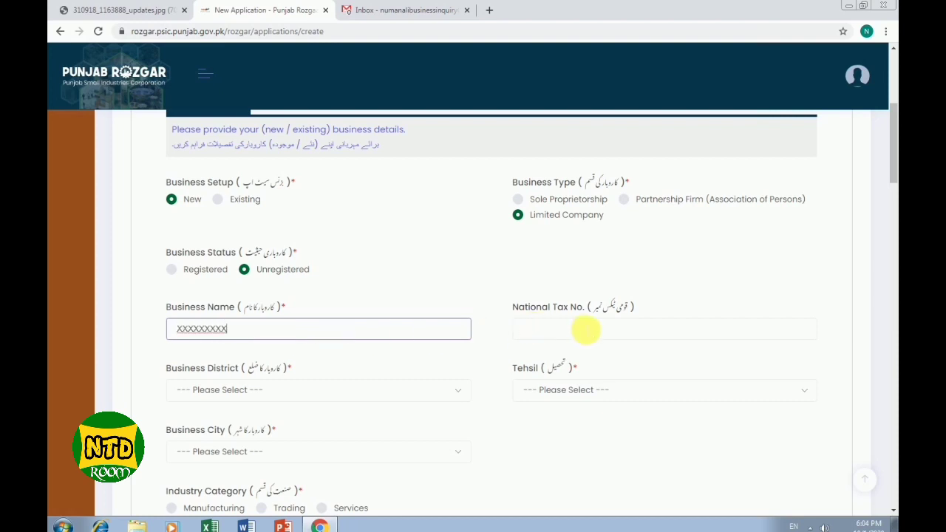
pyautogui.click(585, 331)
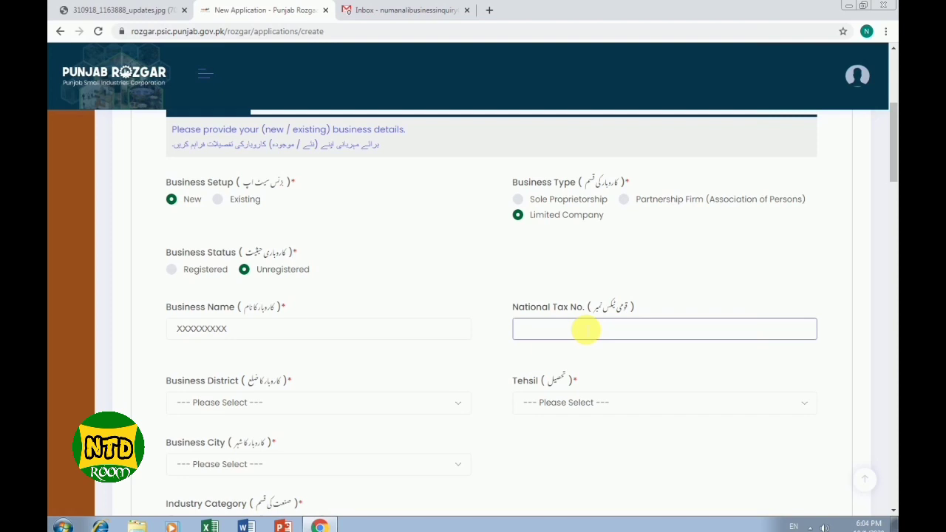
pyautogui.write('XX')
pyautogui.press('BackSpace')
pyautogui.press('BackSpace')
pyautogui.write('X')
pyautogui.press('BackSpace')
pyautogui.write('X')
pyautogui.press('BackSpace')
pyautogui.write('123')
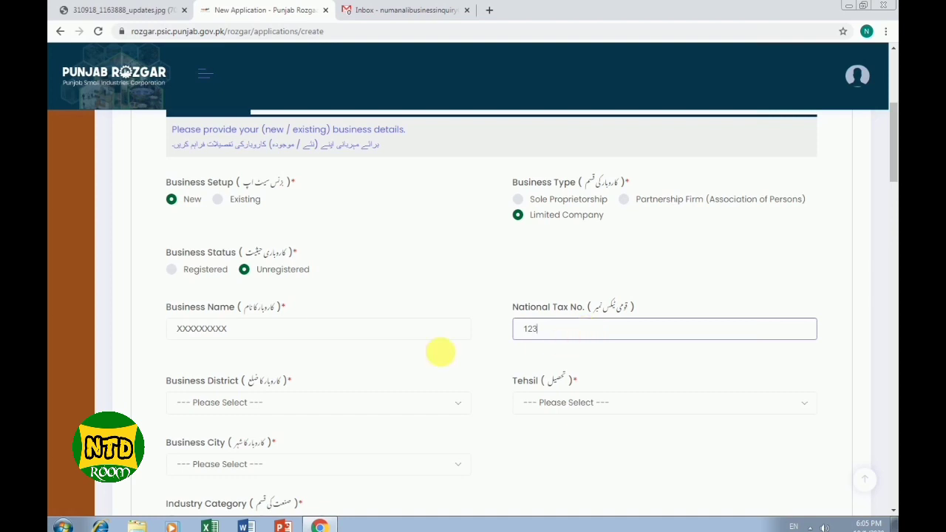
pyautogui.scroll(-2, 321, 376)
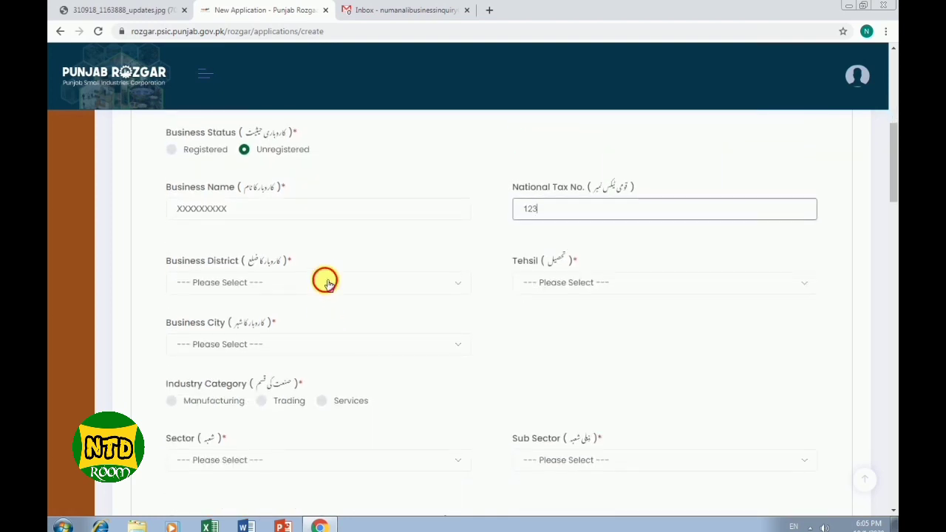
# Lengthen the National Tax No. by appending 43576 to clear its length warning
pyautogui.click(326, 282)
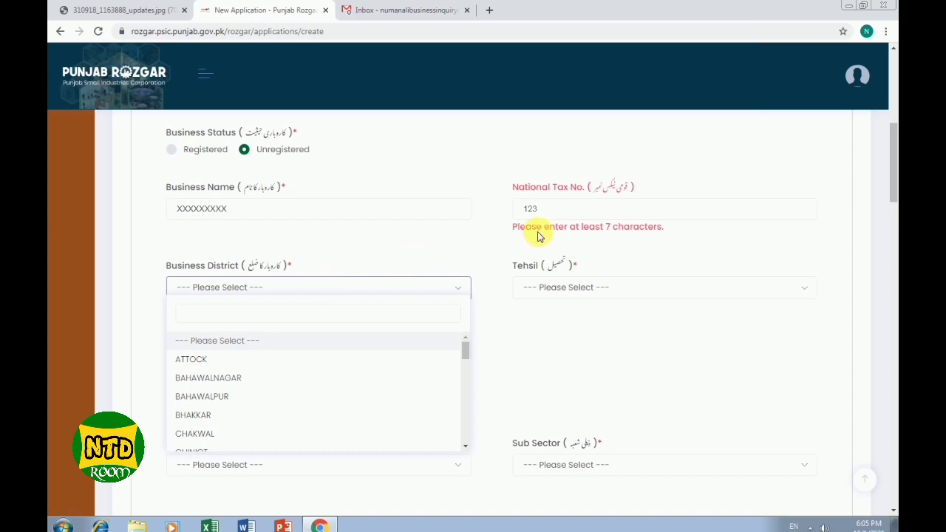
pyautogui.click(564, 211)
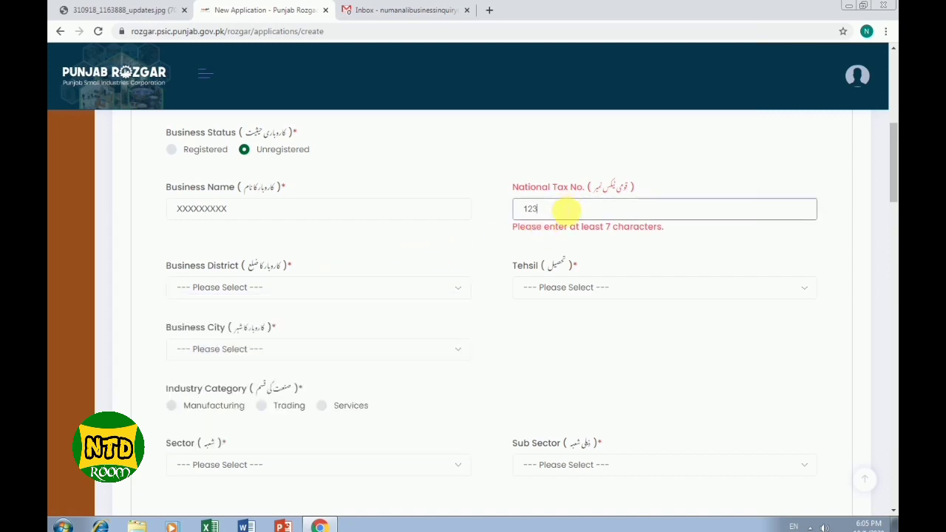
pyautogui.click(371, 287)
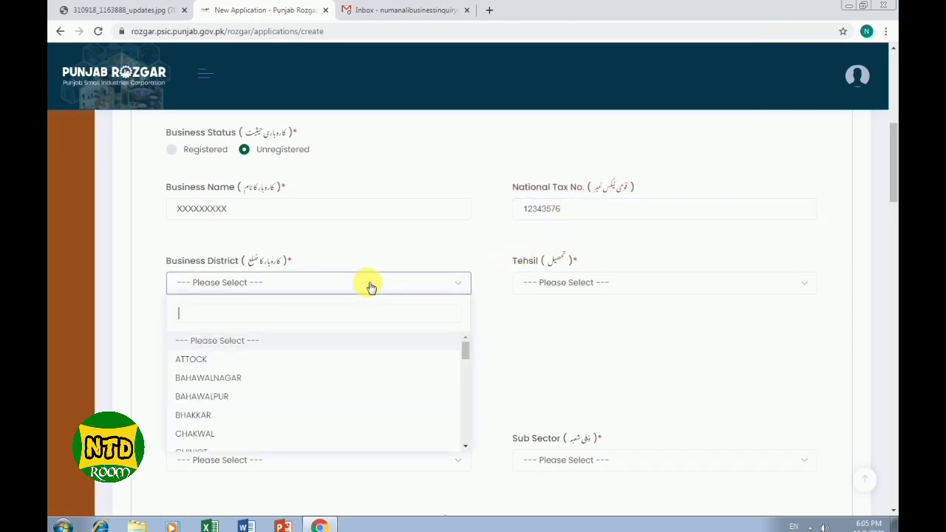
# Pick OKARA as business district, tehsil and city, and set industry category to Services
pyautogui.write('P')
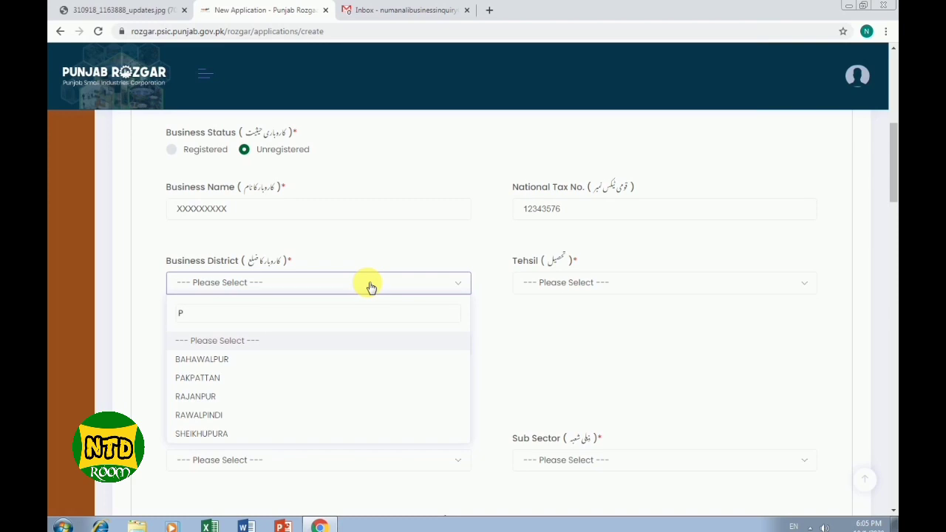
pyautogui.press('BackSpace')
pyautogui.write('O')
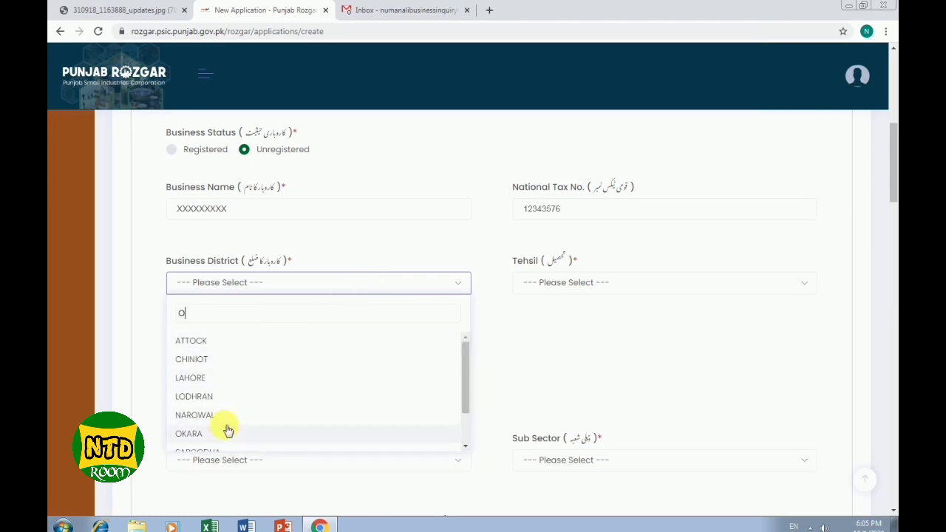
pyautogui.click(219, 436)
pyautogui.click(615, 288)
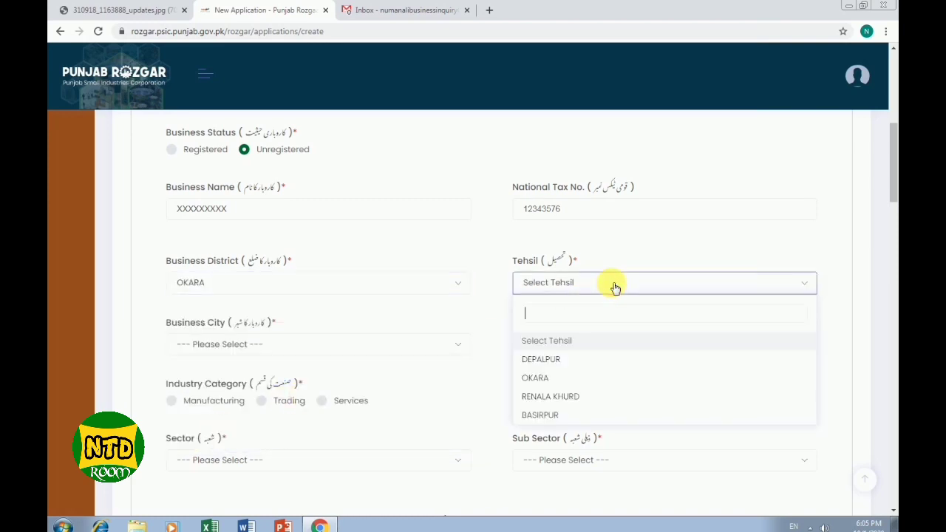
pyautogui.click(535, 378)
pyautogui.click(222, 345)
pyautogui.click(202, 476)
pyautogui.scroll(-1, 232, 400)
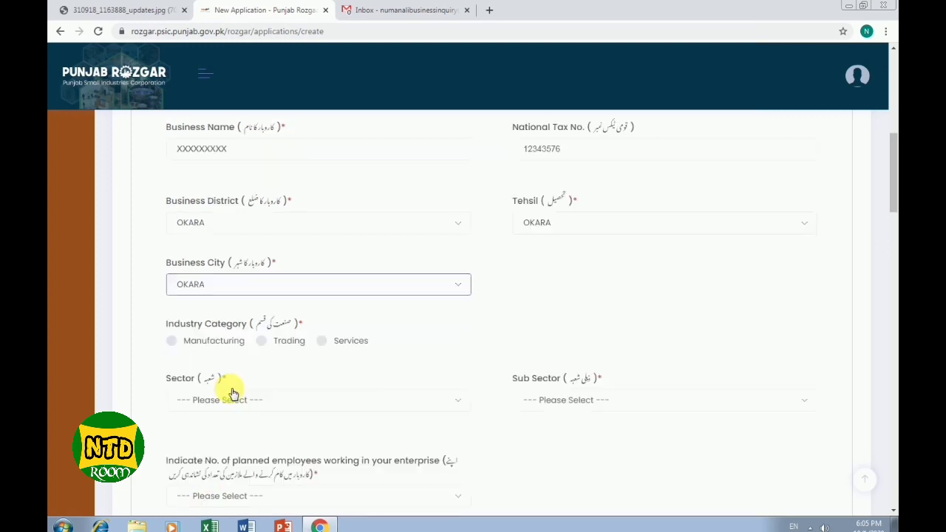
pyautogui.click(339, 342)
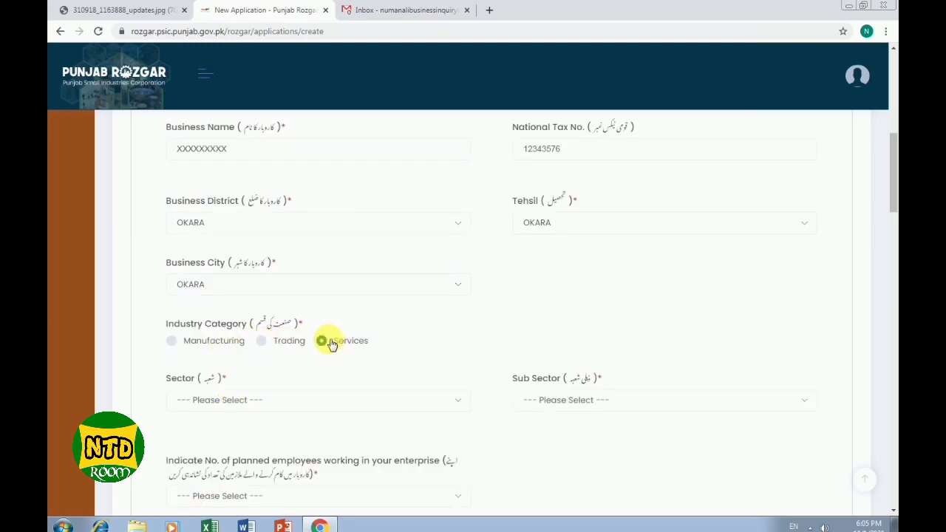
# Set the business sector to Skilled Workers and Artisans/Craftsmen
pyautogui.click(255, 401)
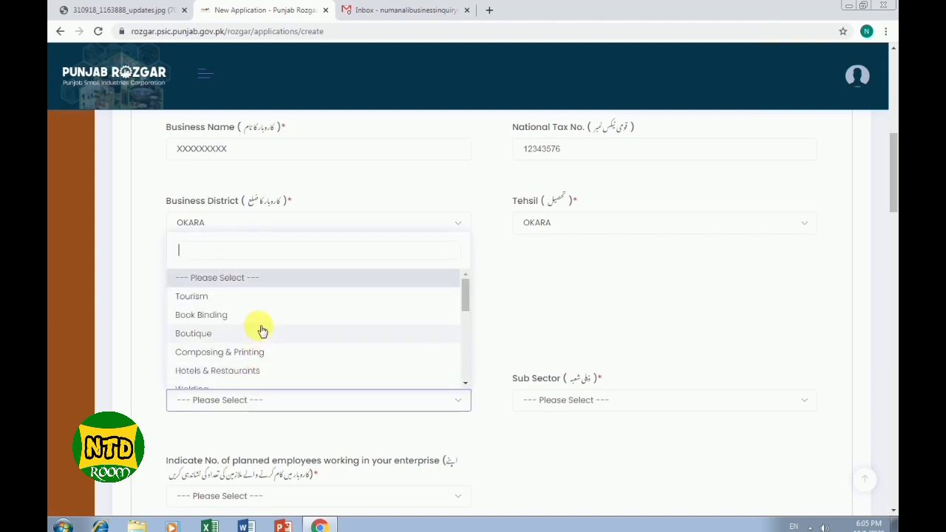
pyautogui.scroll(-3, 266, 320)
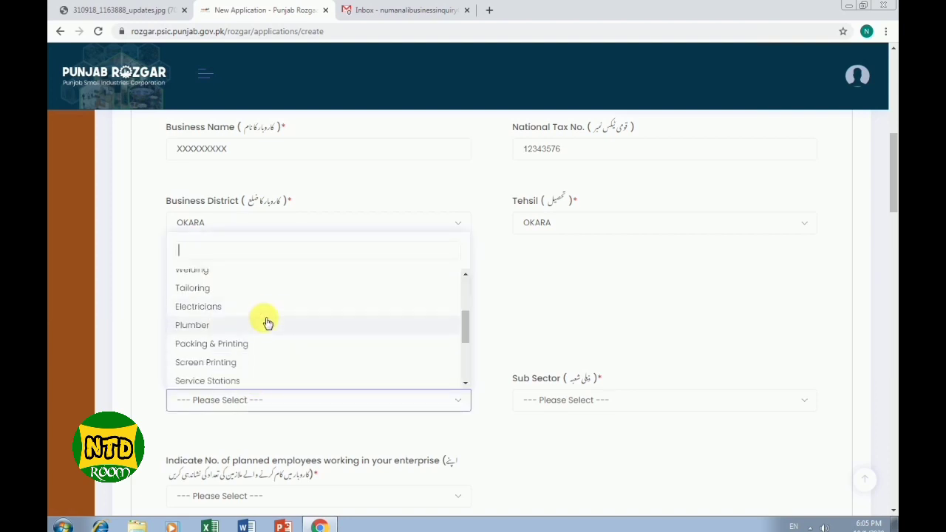
pyautogui.scroll(-3, 247, 329)
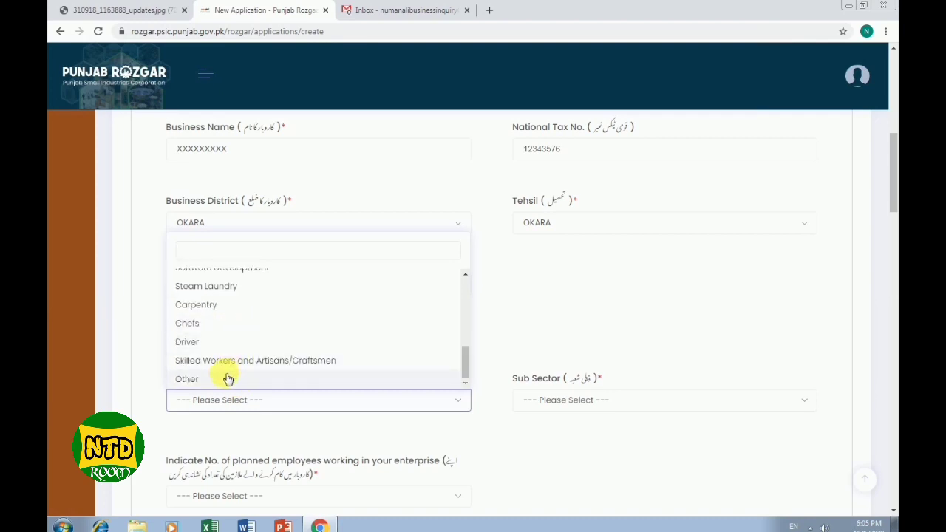
pyautogui.click(225, 379)
pyautogui.scroll(-2, 388, 369)
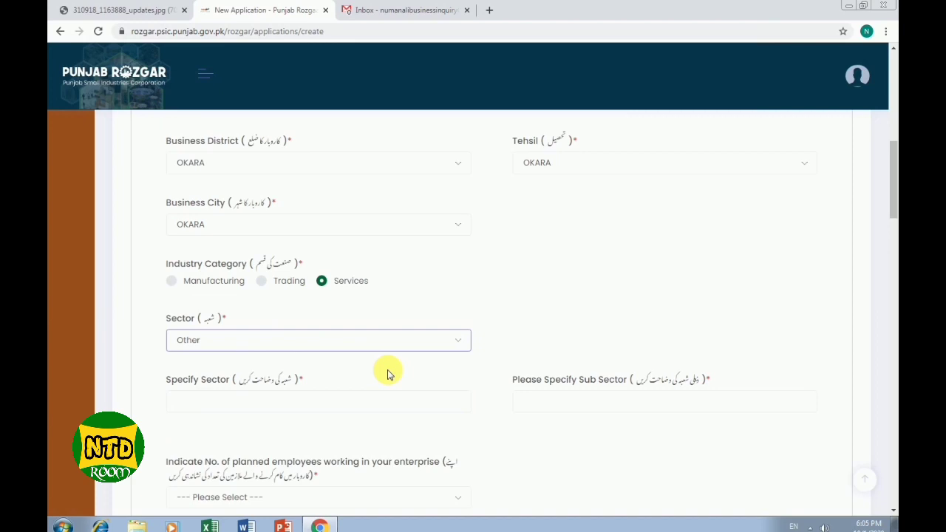
pyautogui.click(340, 283)
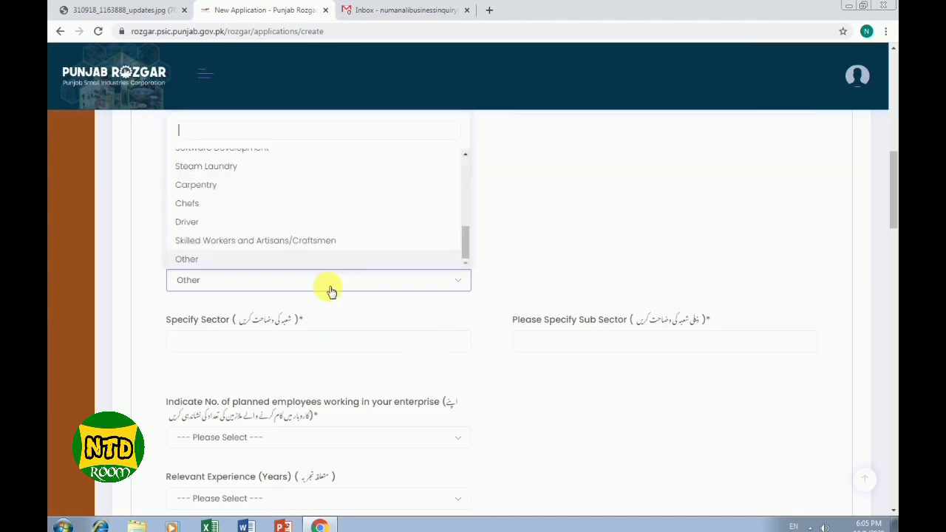
pyautogui.click(294, 241)
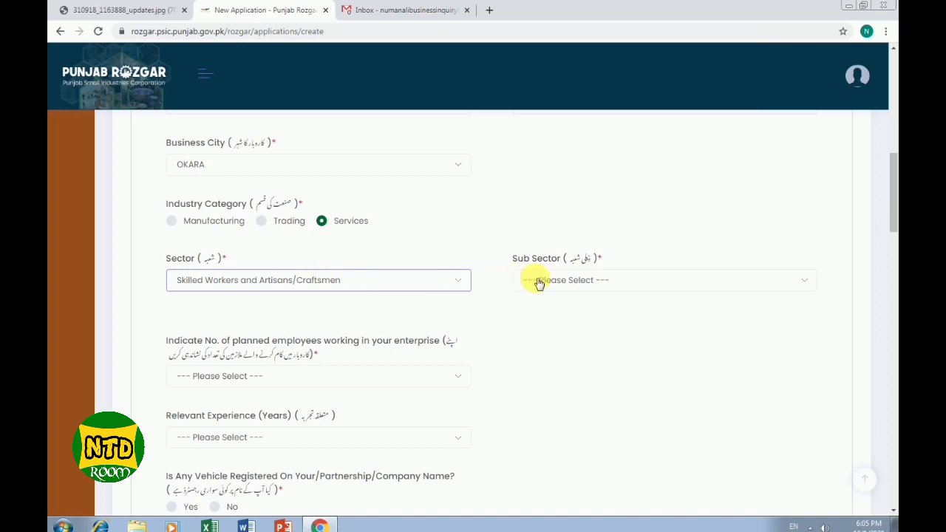
# Choose sub sector Other and specify it as placeholder text XXXXXXXXXXX
pyautogui.click(571, 282)
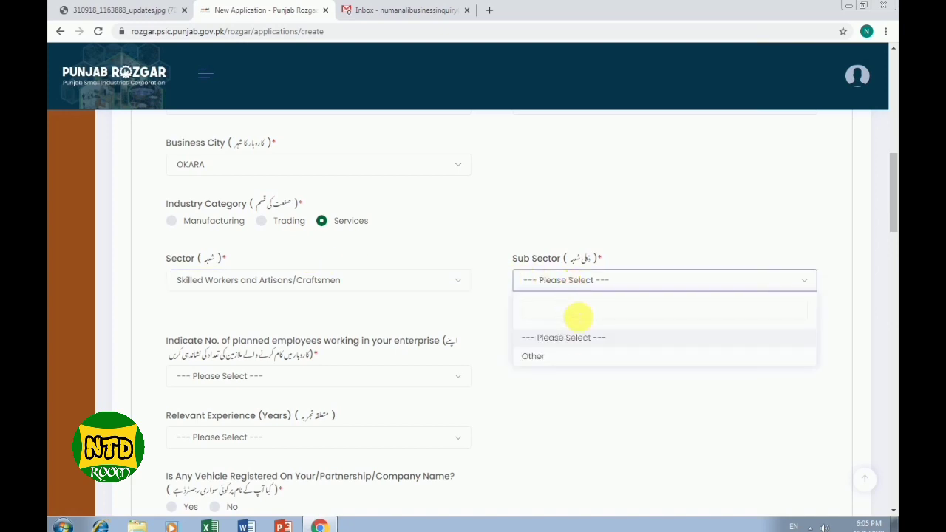
pyautogui.click(571, 356)
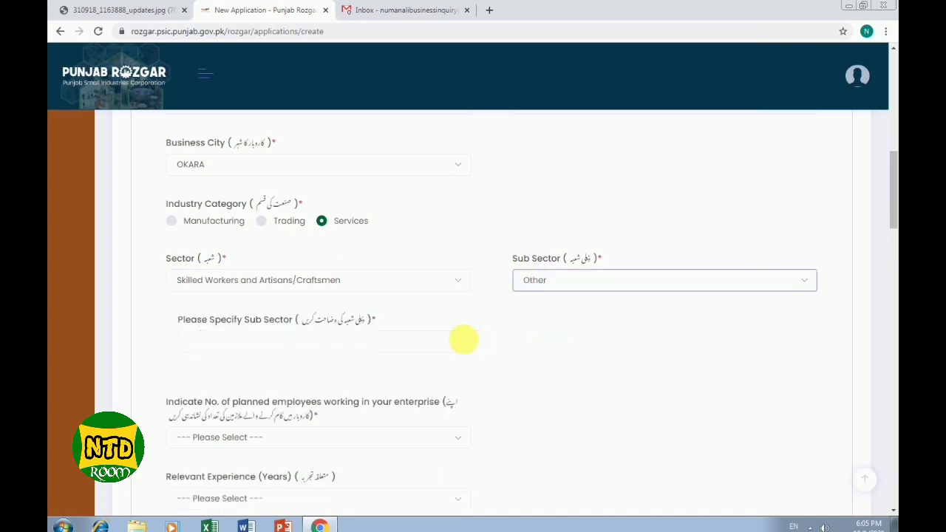
pyautogui.click(400, 344)
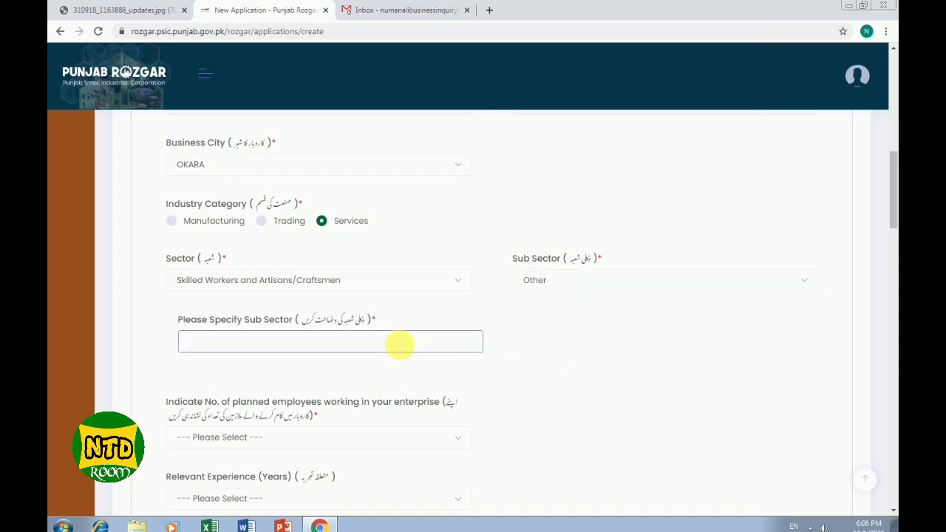
pyautogui.write('XXXXXXXXXXX')
pyautogui.scroll(-1, 348, 386)
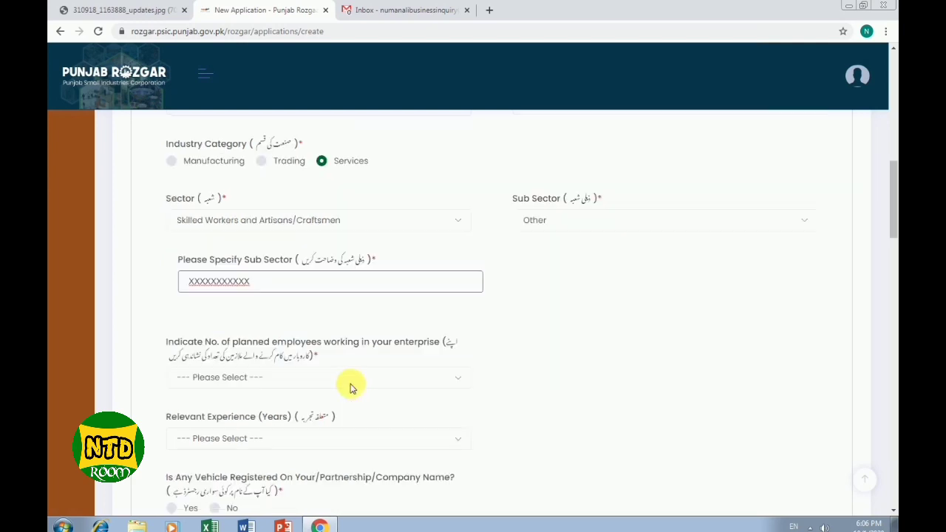
pyautogui.scroll(-1, 353, 369)
pyautogui.scroll(-1, 354, 334)
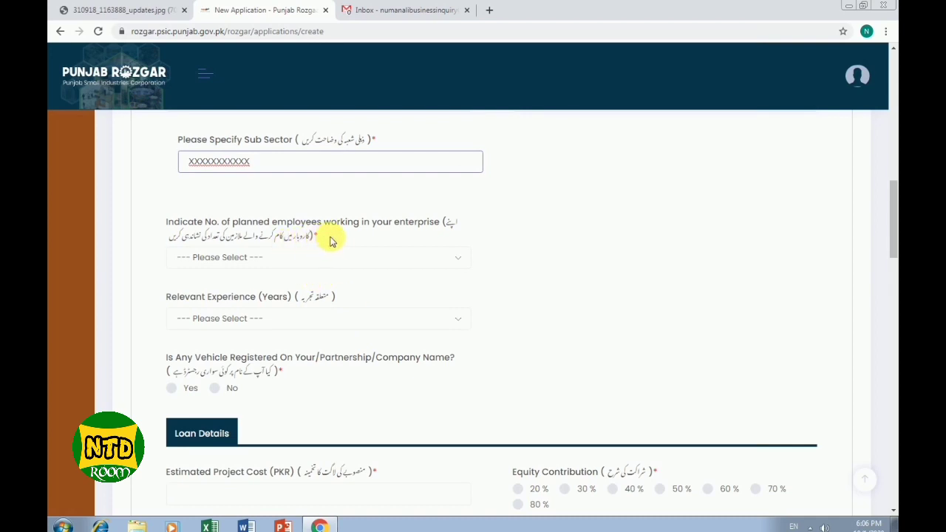
# Set planned employees to 10 and relevant experience to 5 years
pyautogui.click(386, 256)
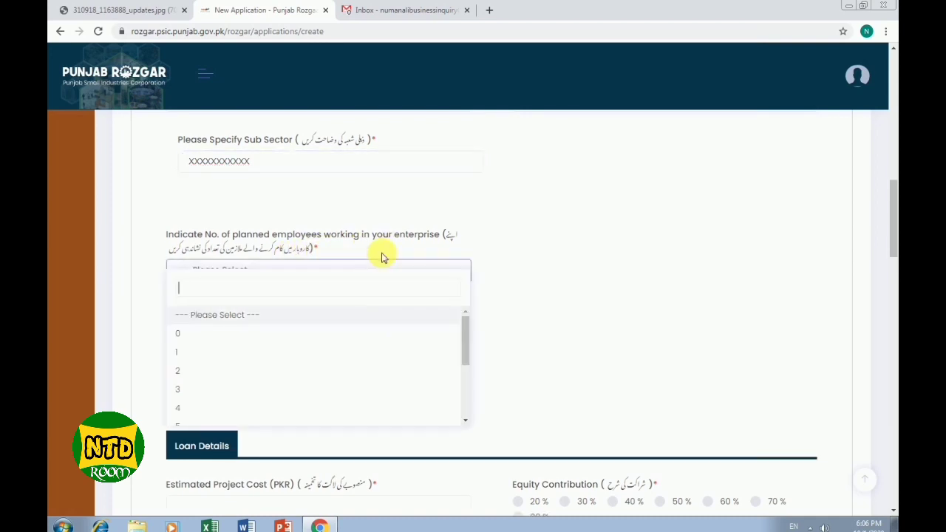
pyautogui.scroll(-3, 215, 403)
pyautogui.click(218, 398)
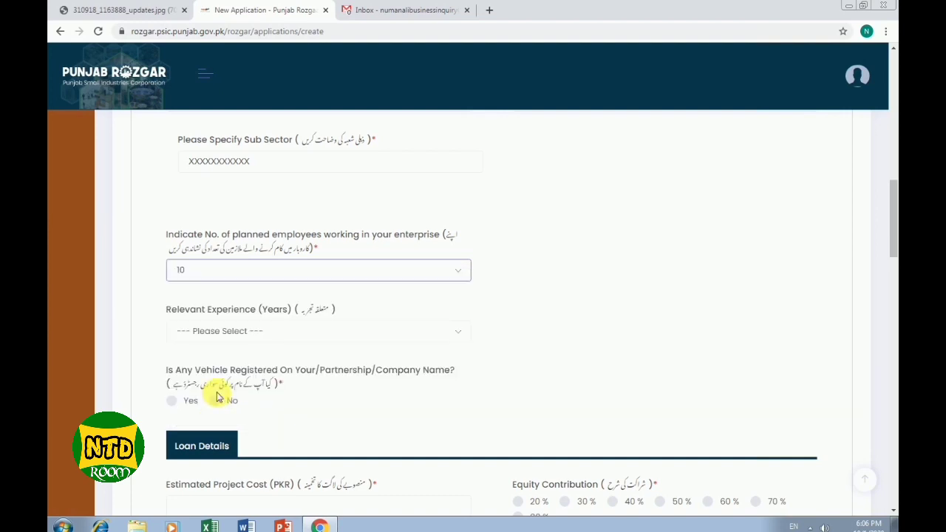
pyautogui.click(333, 329)
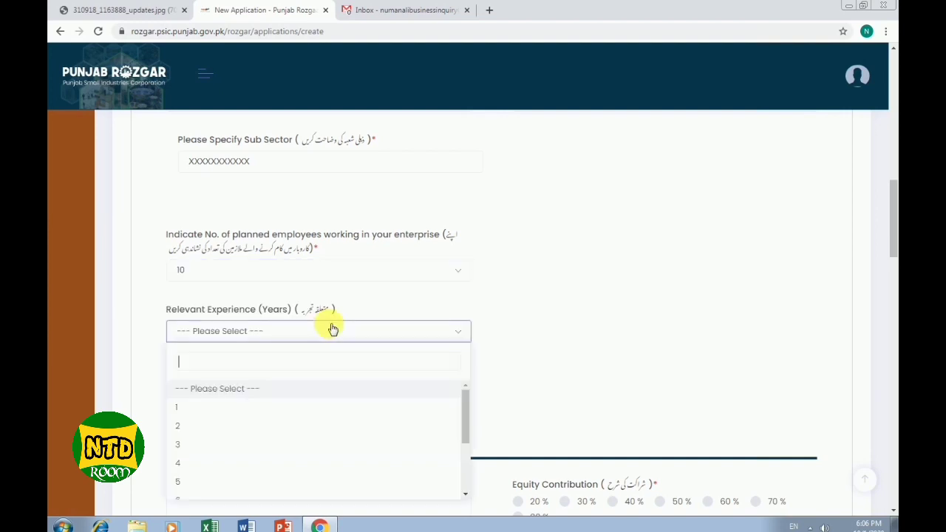
pyautogui.scroll(-2, 273, 421)
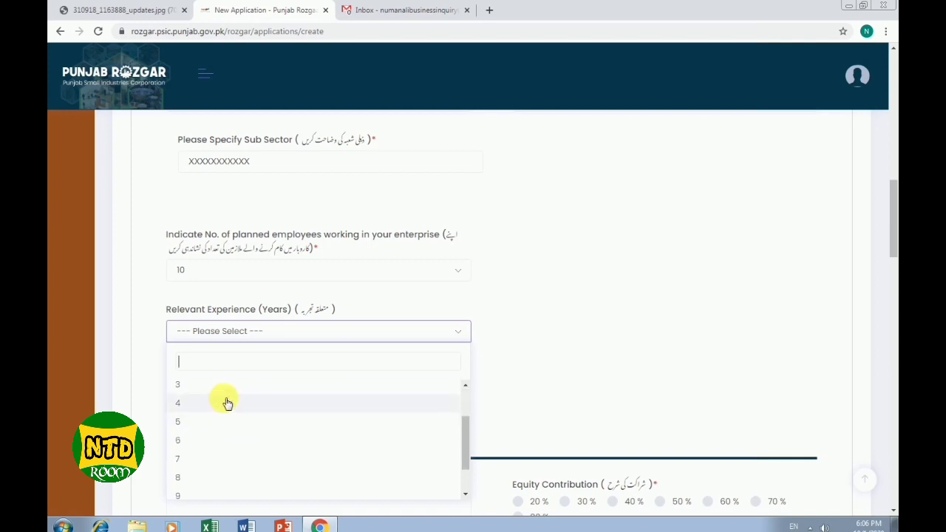
pyautogui.click(207, 424)
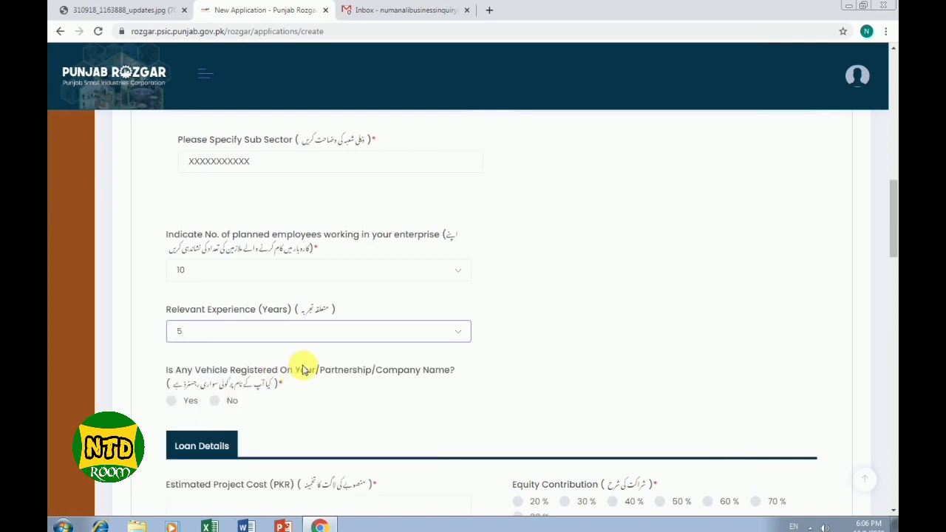
# Answer No to having a vehicle registered in the applicant's name
pyautogui.scroll(-1, 255, 377)
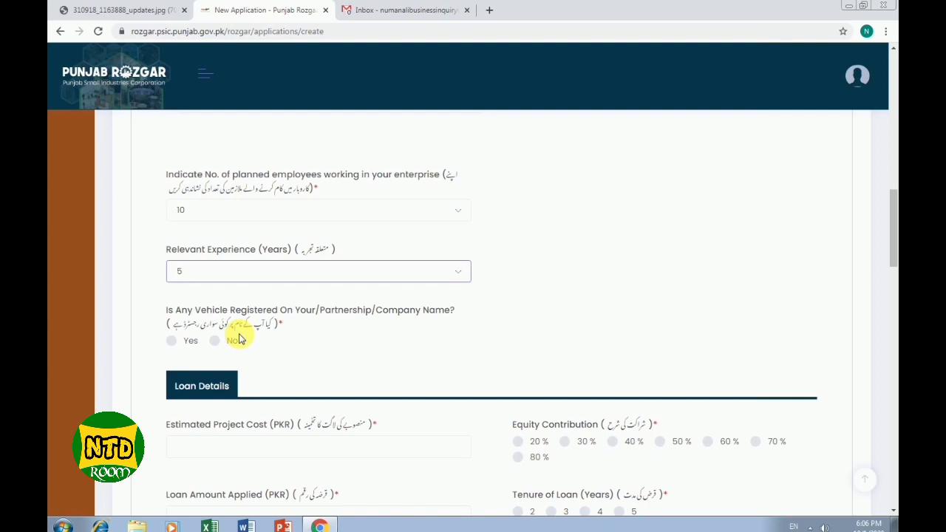
pyautogui.click(231, 342)
pyautogui.click(174, 344)
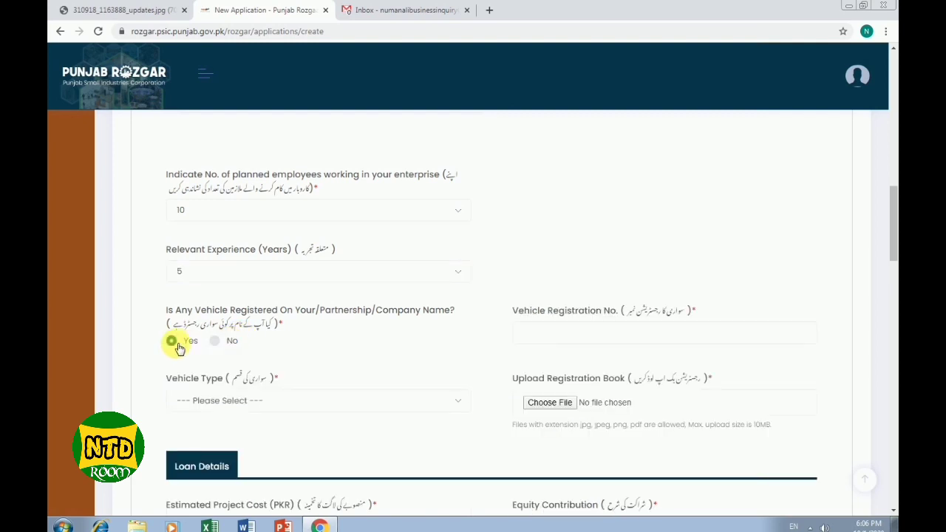
pyautogui.click(215, 342)
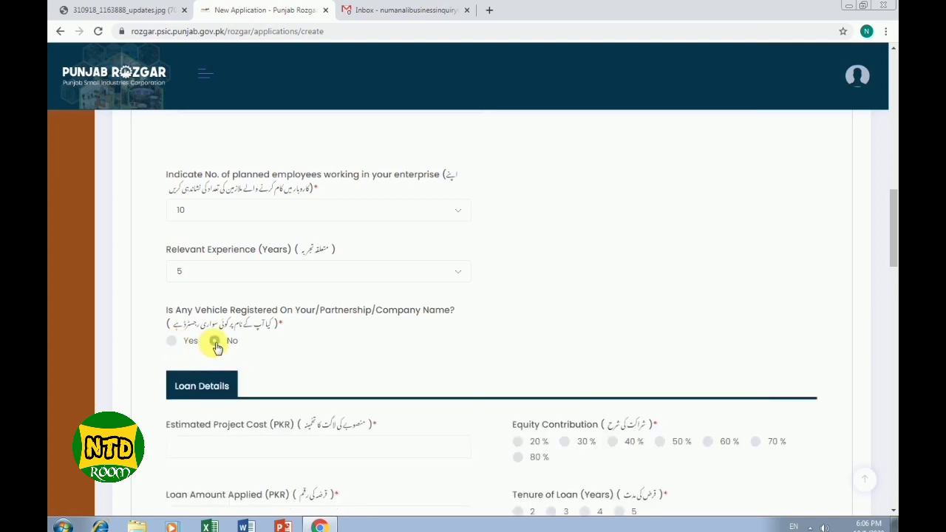
pyautogui.scroll(-4, 286, 359)
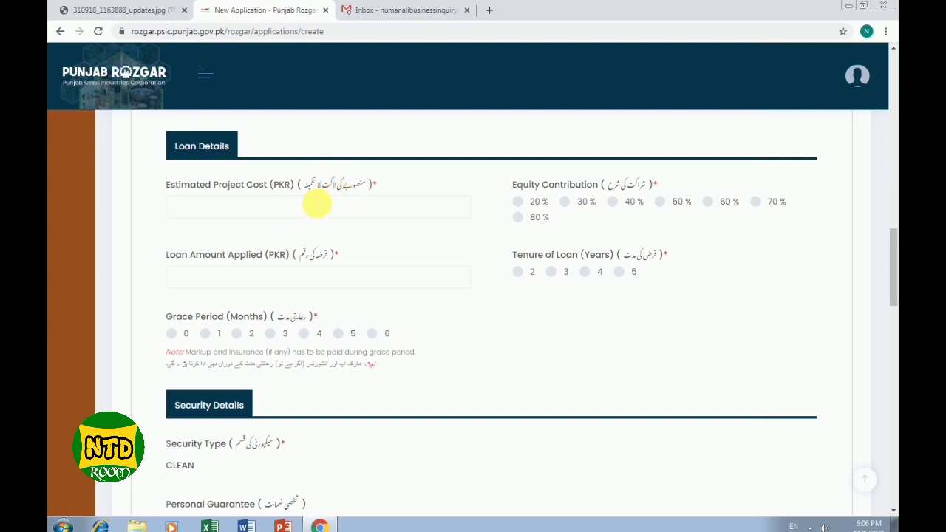
# Start entering the estimated project cost and set equity contribution to 50%
pyautogui.click(313, 207)
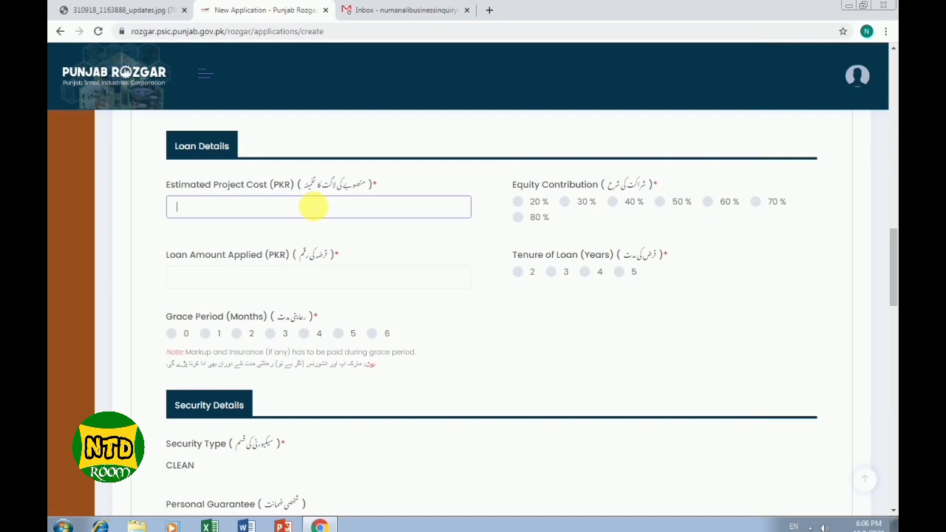
pyautogui.write('50')
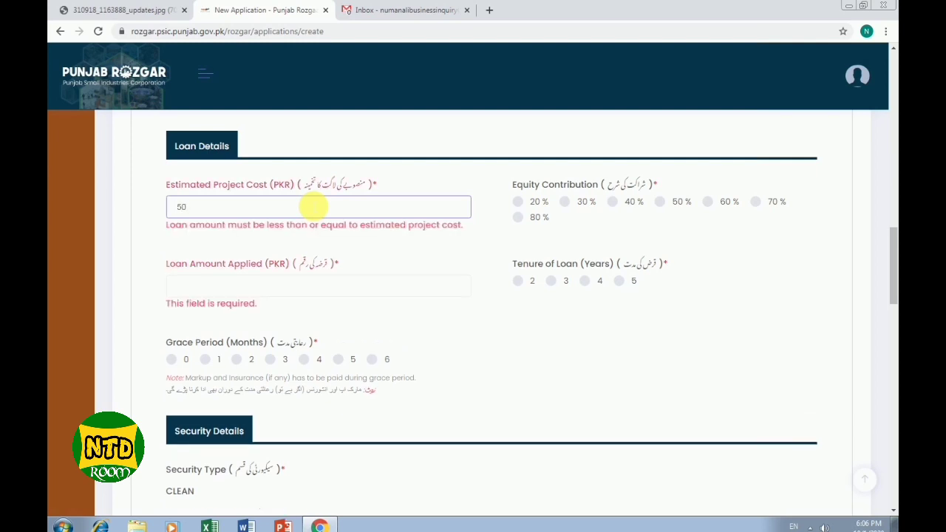
pyautogui.write('0,000')
pyautogui.press('BackSpace')
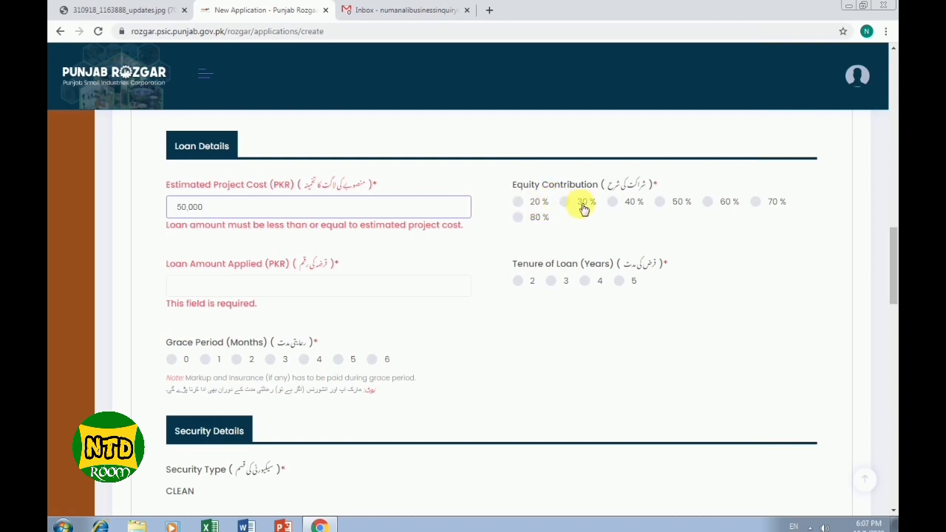
pyautogui.click(662, 205)
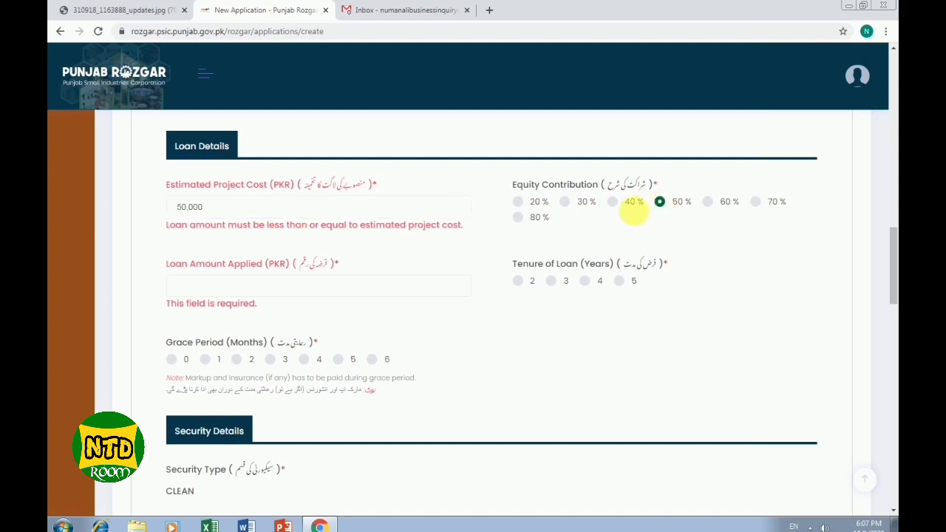
# Make both project cost and loan amount 5,000,000, and set a 5-year tenure
pyautogui.click(396, 287)
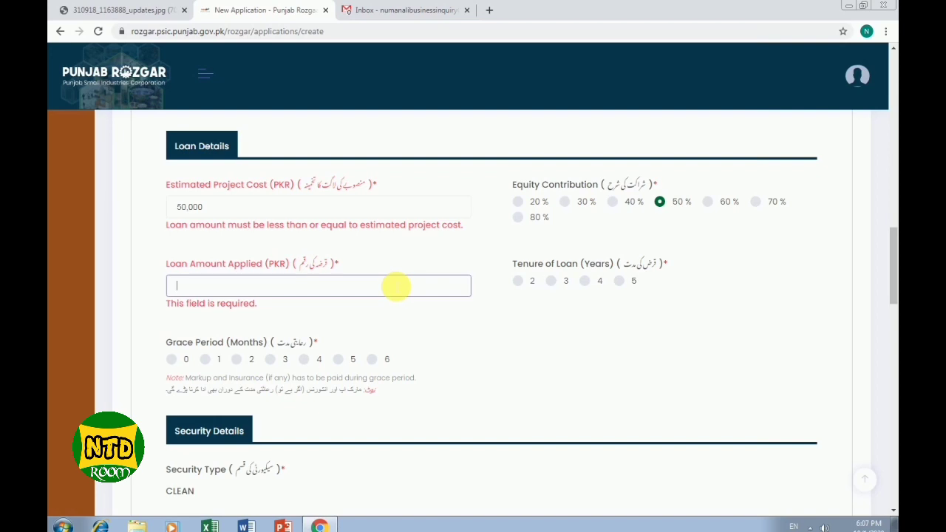
pyautogui.write('3')
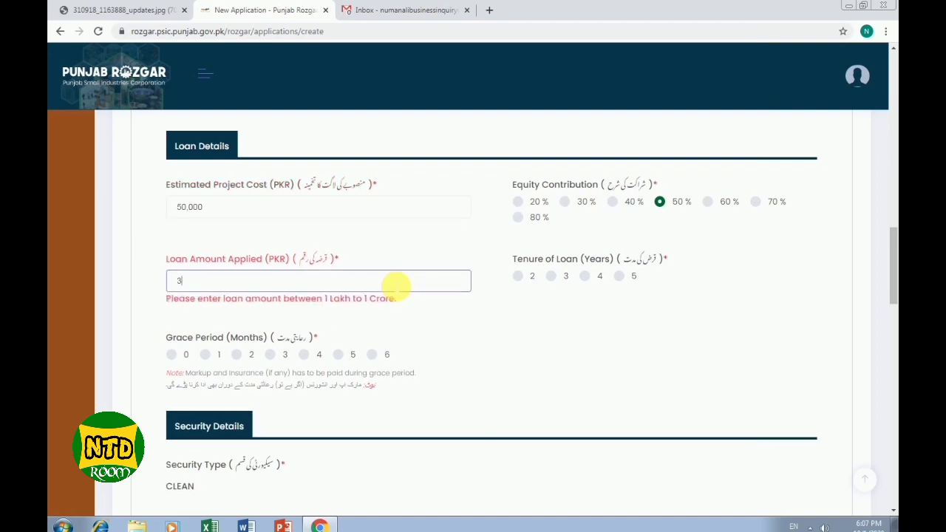
pyautogui.press('BackSpace')
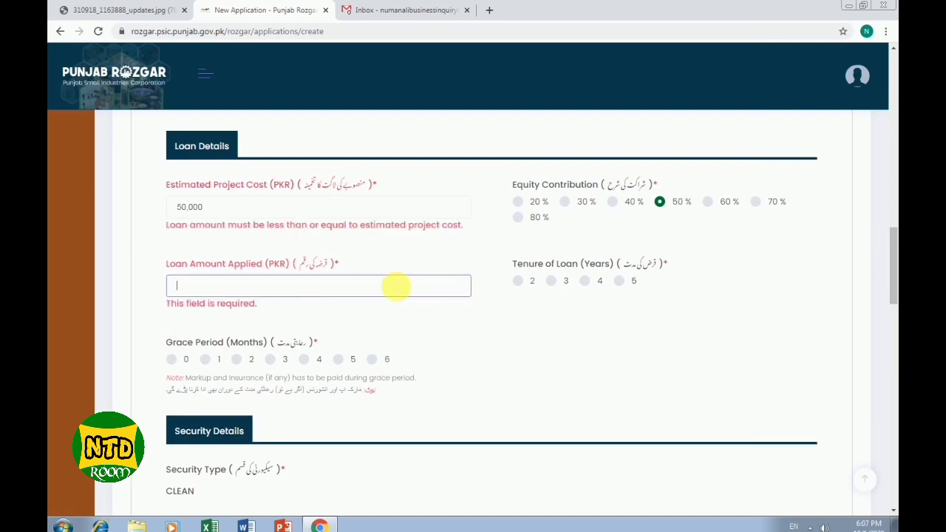
pyautogui.write('500')
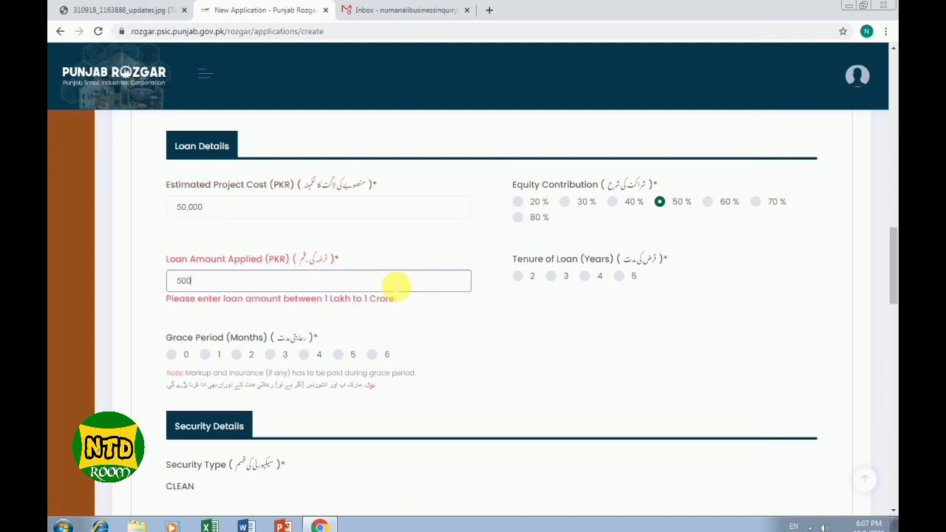
pyautogui.write(',000')
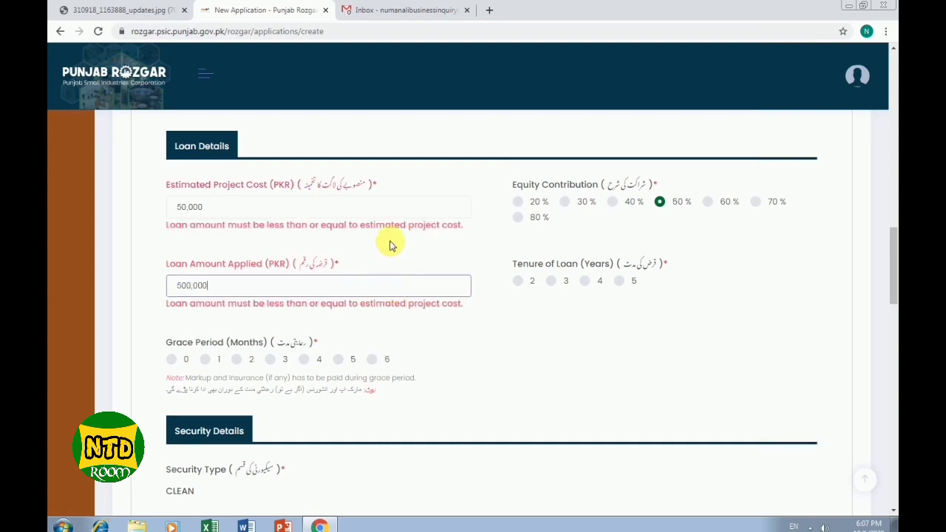
pyautogui.click(255, 211)
pyautogui.write('0')
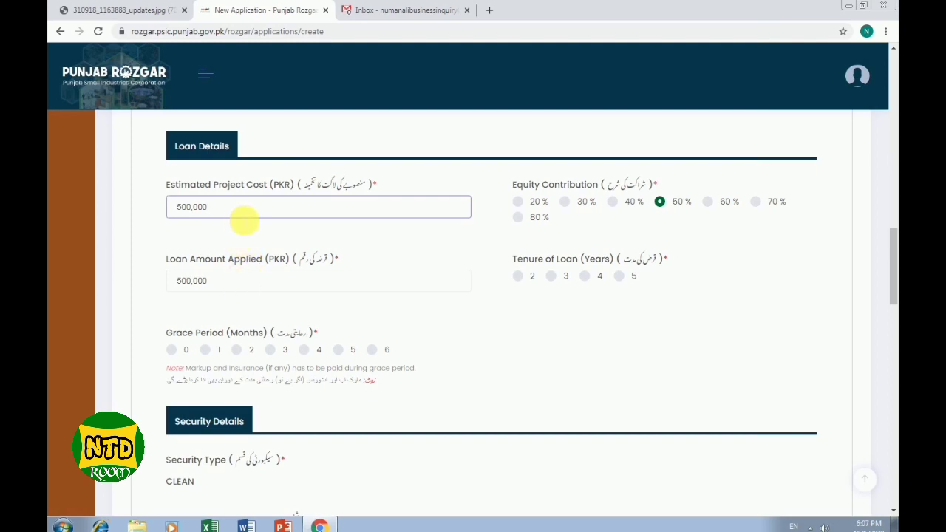
pyautogui.write('0')
pyautogui.click(230, 287)
pyautogui.write('0')
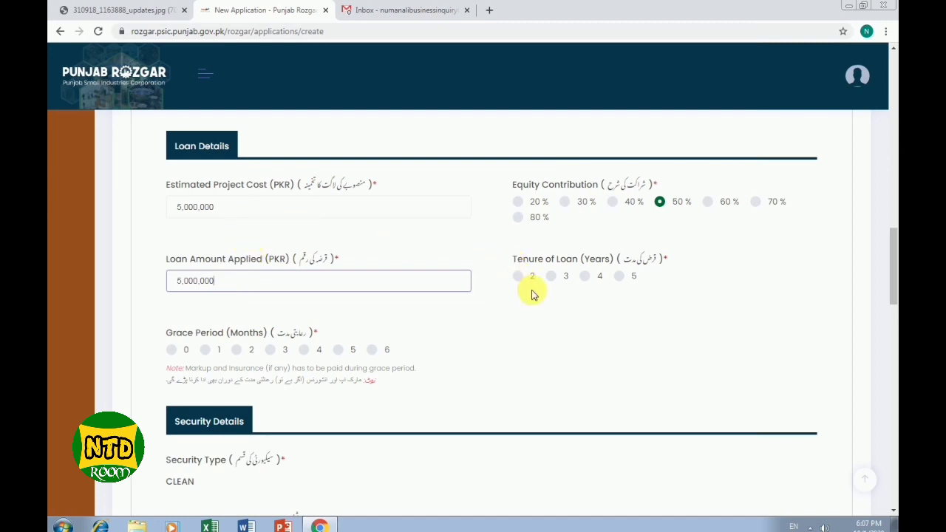
pyautogui.click(619, 277)
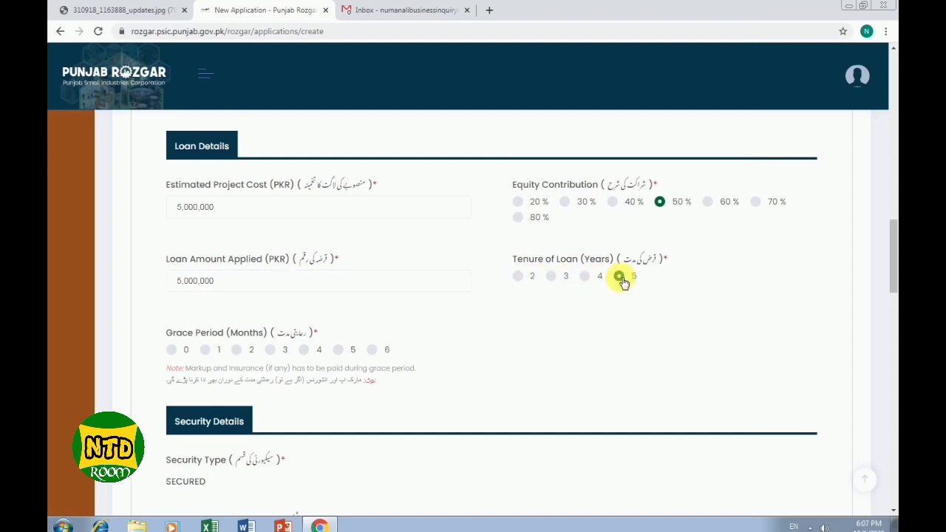
pyautogui.scroll(-1, 458, 323)
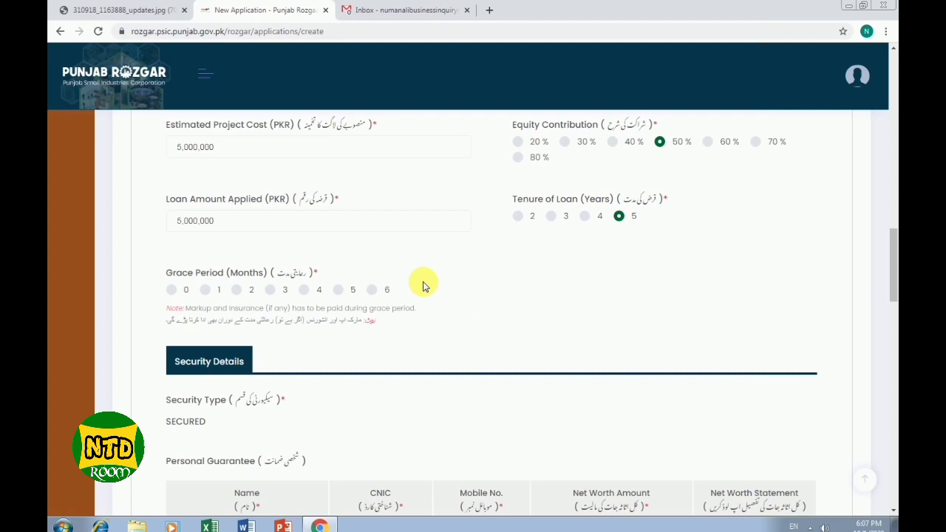
# Select 6 under Grace Period (Months) for the loan
pyautogui.click(373, 291)
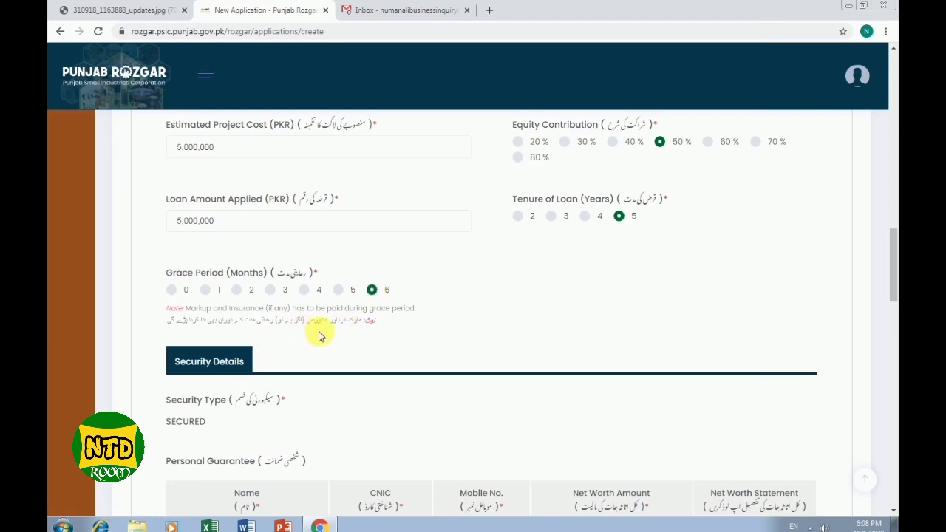
pyautogui.scroll(-1, 328, 342)
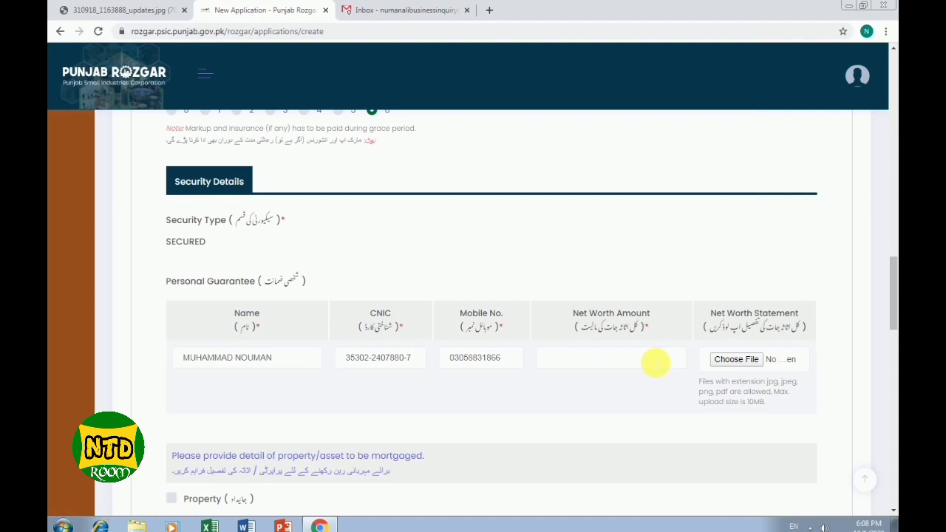
# Enter guarantor net worth 5,000,000, attach the jpg statement, and tick Property as mortgage security
pyautogui.click(655, 362)
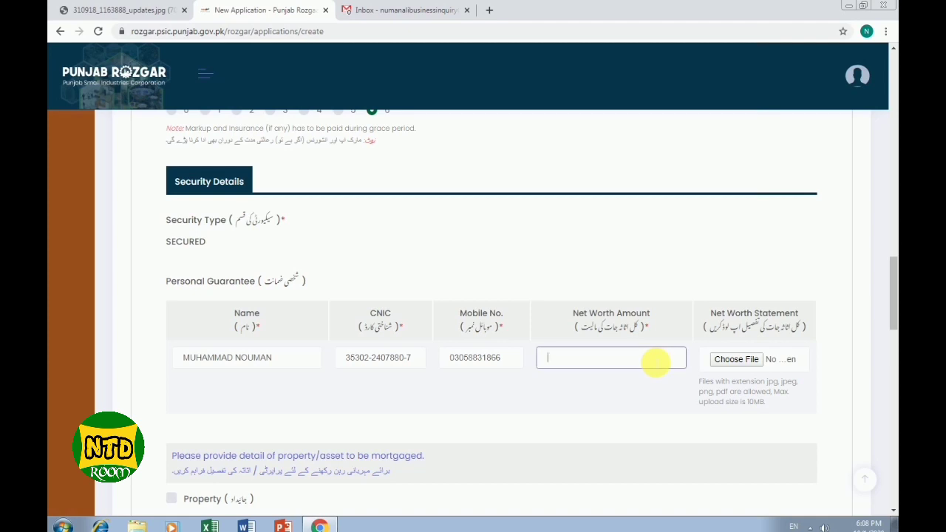
pyautogui.write('5,000,000')
pyautogui.click(729, 359)
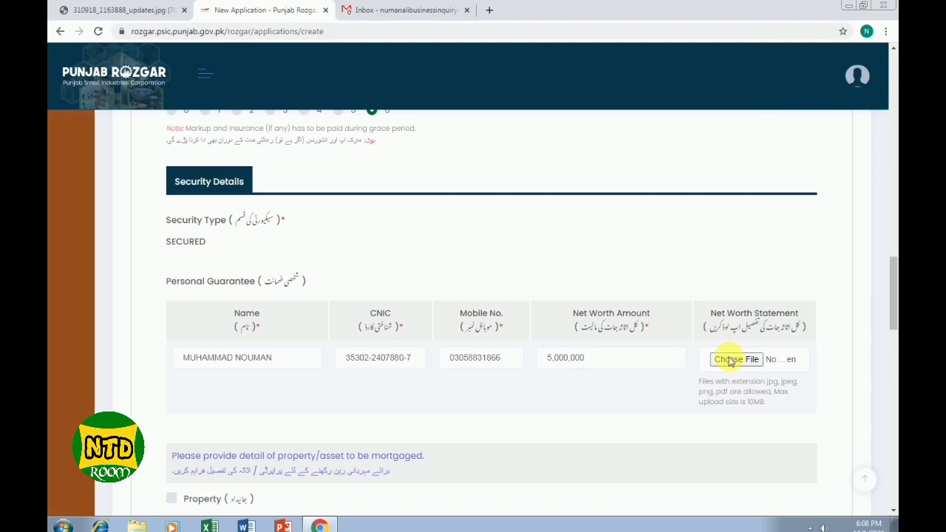
pyautogui.doubleClick(197, 200)
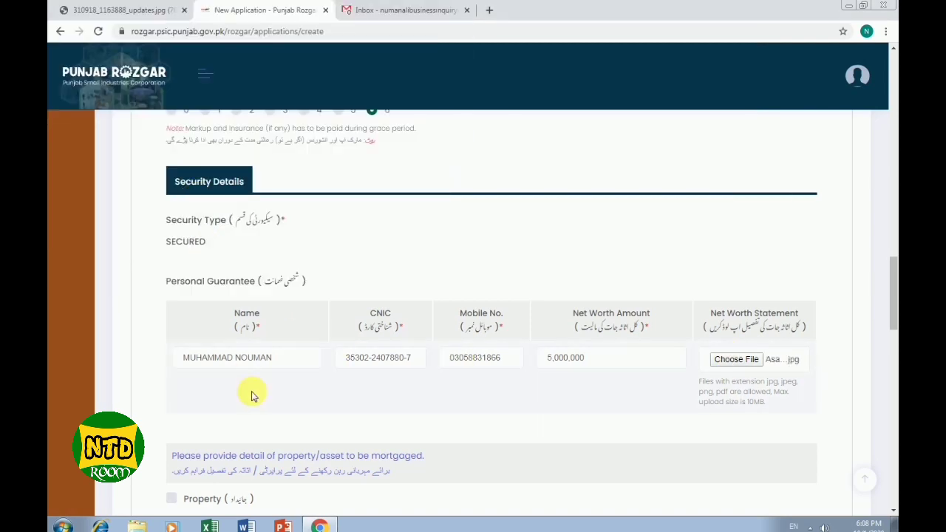
pyautogui.scroll(-3, 249, 392)
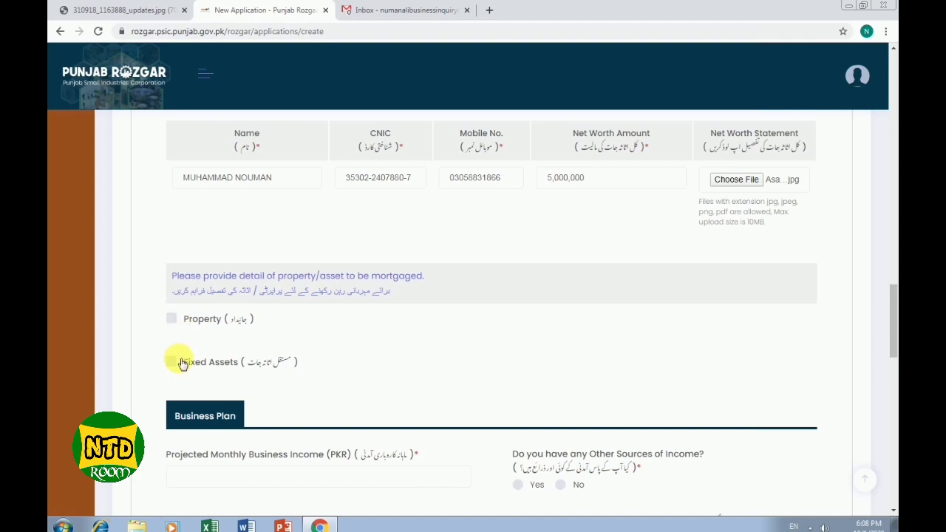
pyautogui.click(170, 329)
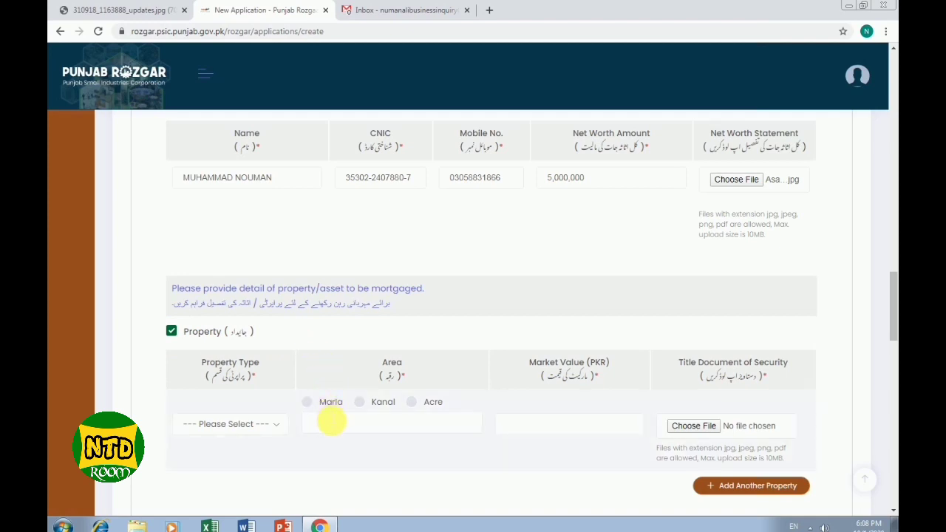
# Toggle the security asset options, ending with Property selected as the mortgage security
pyautogui.click(171, 332)
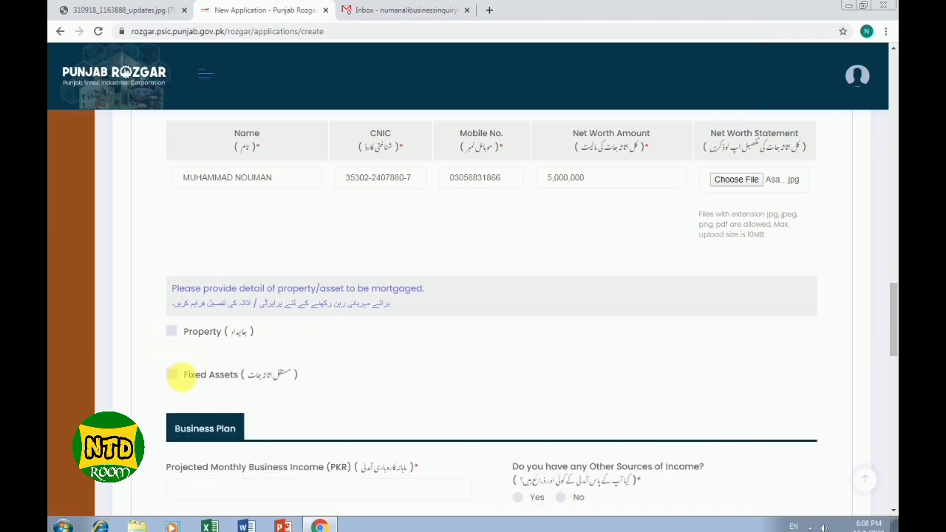
pyautogui.scroll(-1, 181, 355)
pyautogui.click(177, 316)
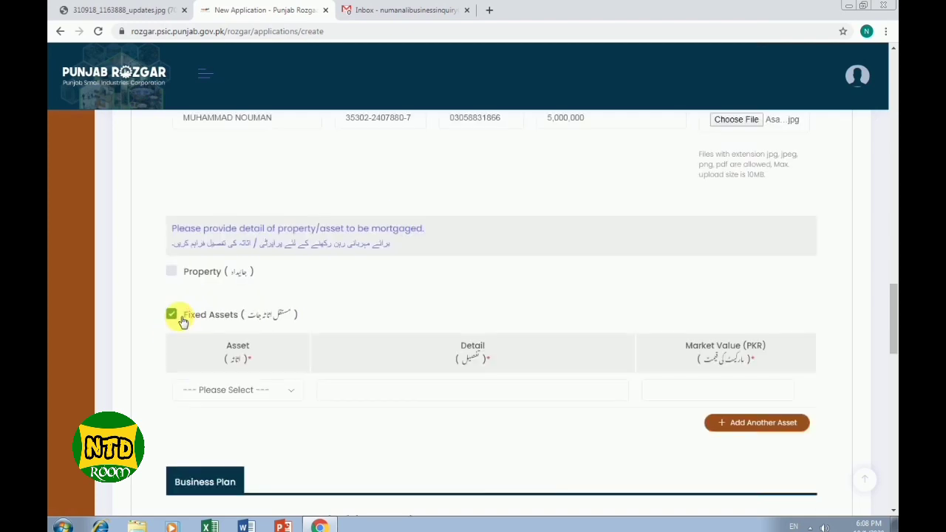
pyautogui.click(177, 318)
pyautogui.click(173, 272)
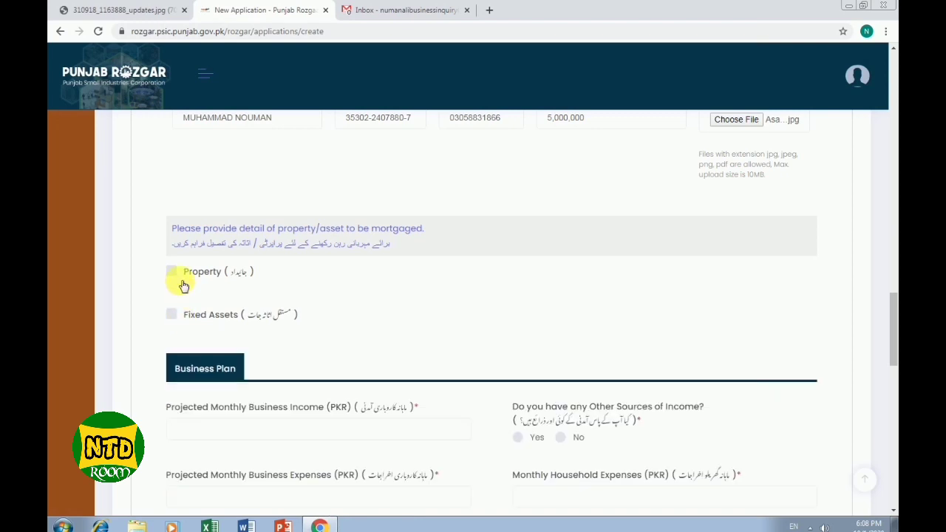
# Record Agriculture Property, 50 Kanal, market value 5,000,000,000, with Asaim.jpg as title document
pyautogui.click(272, 364)
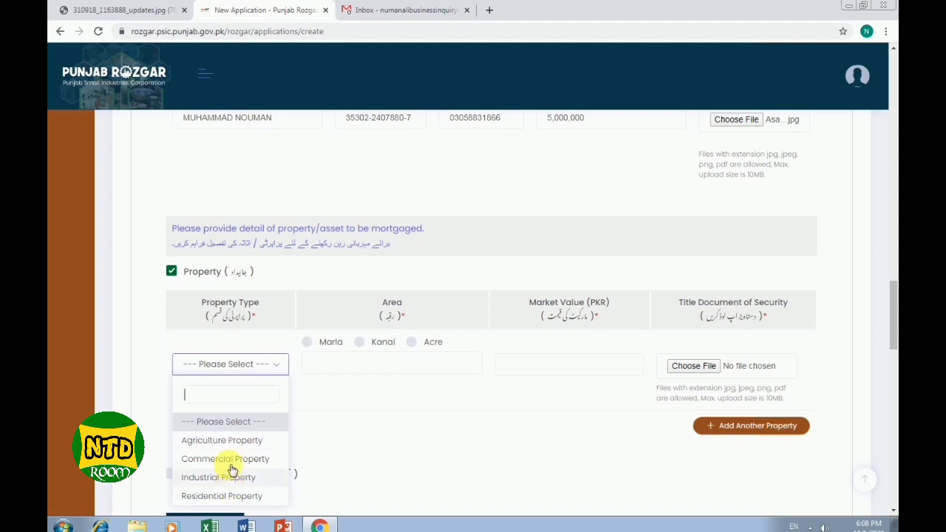
pyautogui.click(232, 441)
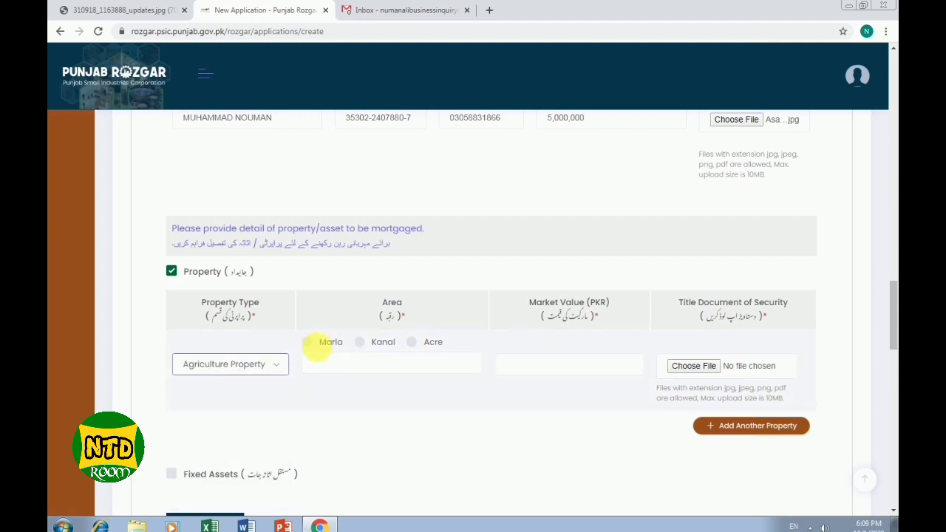
pyautogui.click(361, 343)
pyautogui.click(460, 370)
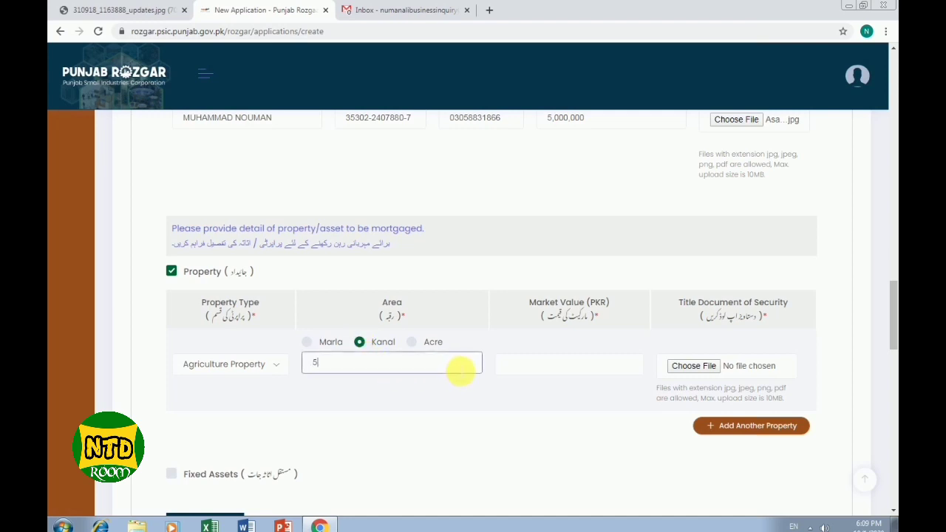
pyautogui.click(576, 362)
pyautogui.write('5,000,000,000')
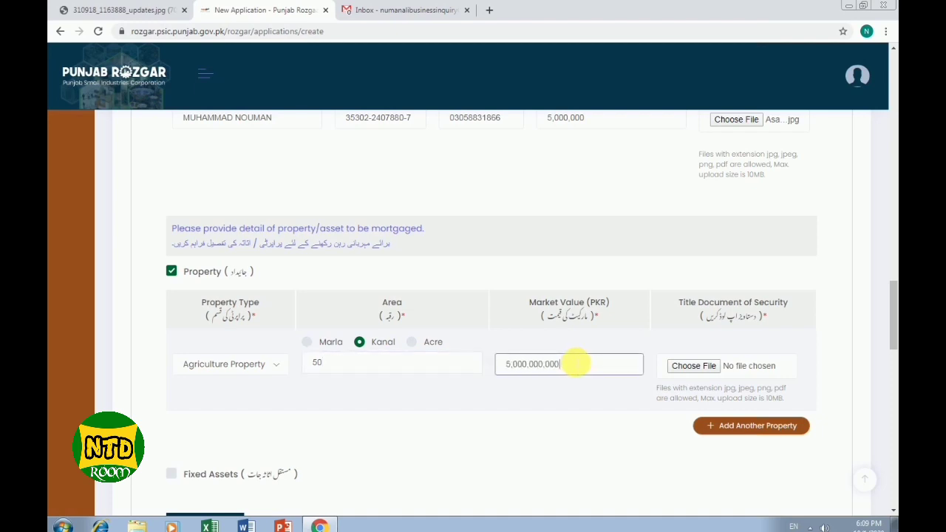
pyautogui.click(706, 366)
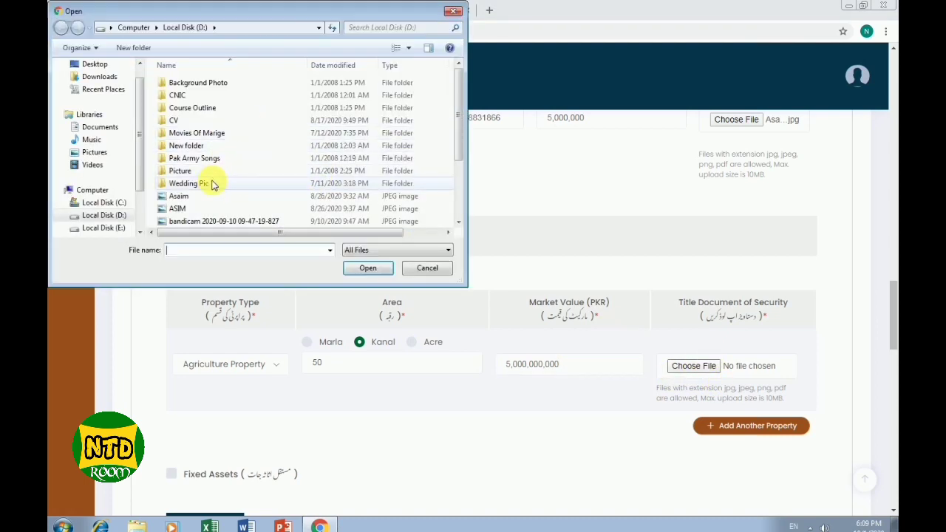
pyautogui.doubleClick(194, 196)
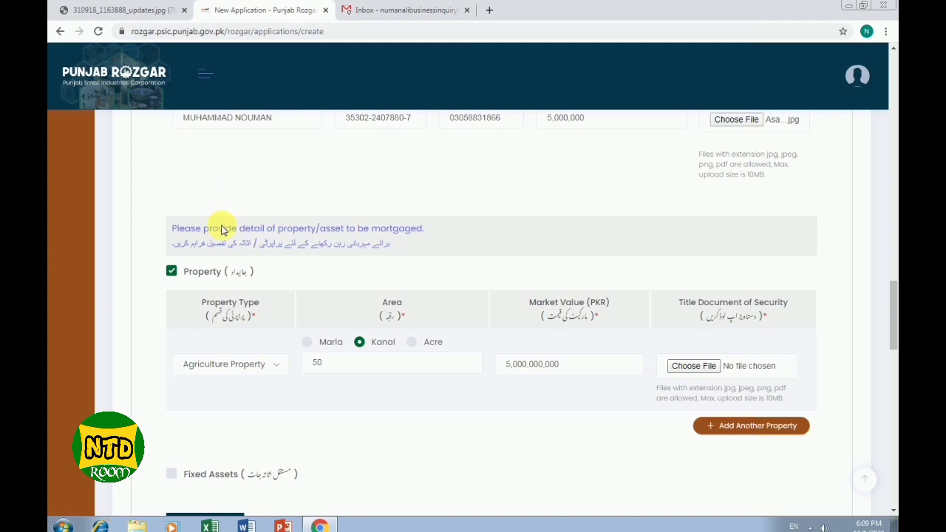
# Enter projected monthly business income 500,000 and answer No to other sources of income
pyautogui.scroll(-3, 169, 244)
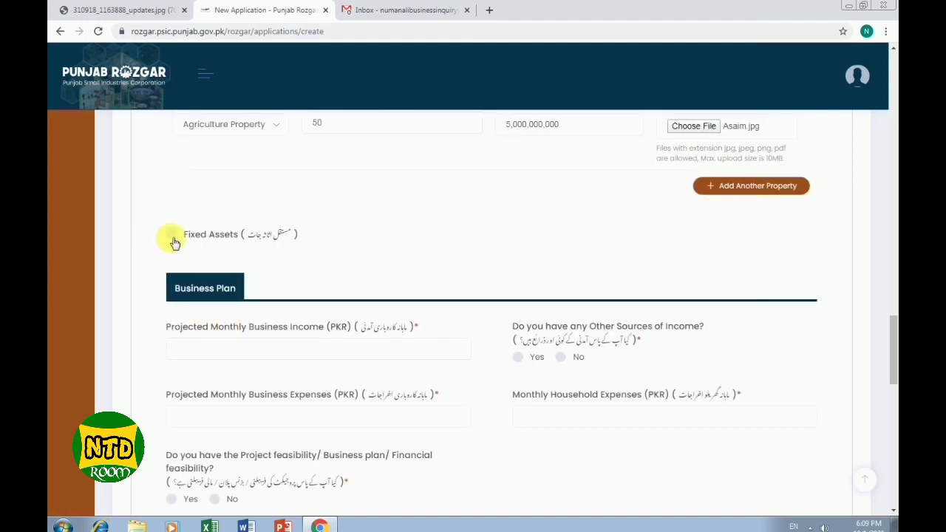
pyautogui.scroll(1, 518, 263)
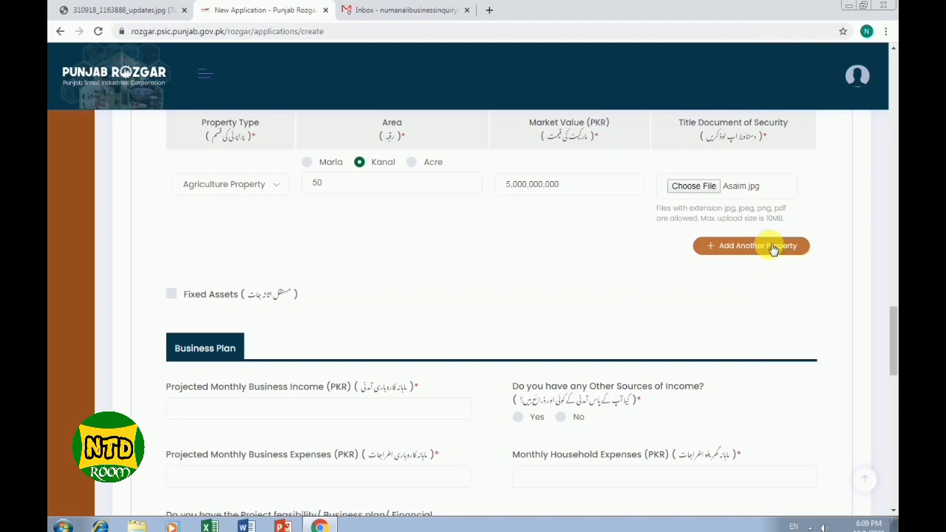
pyautogui.scroll(-1, 439, 338)
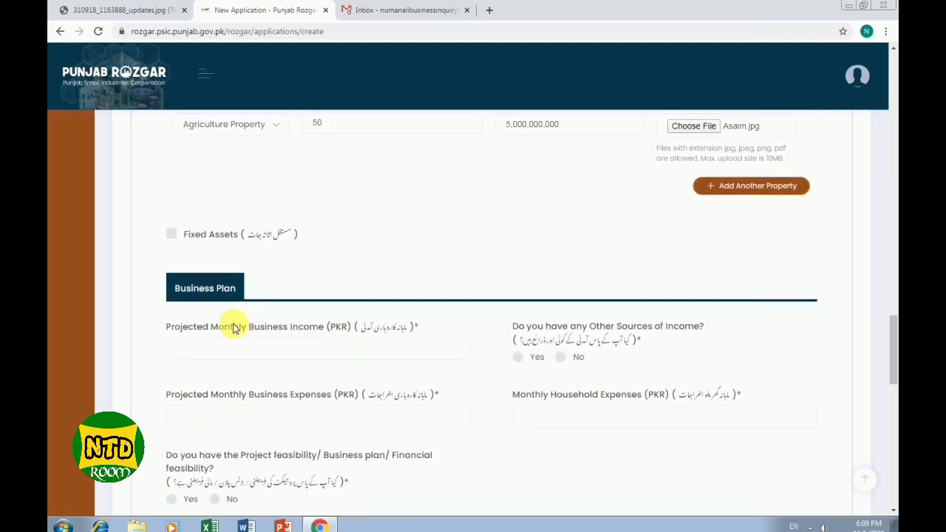
pyautogui.scroll(-2, 232, 326)
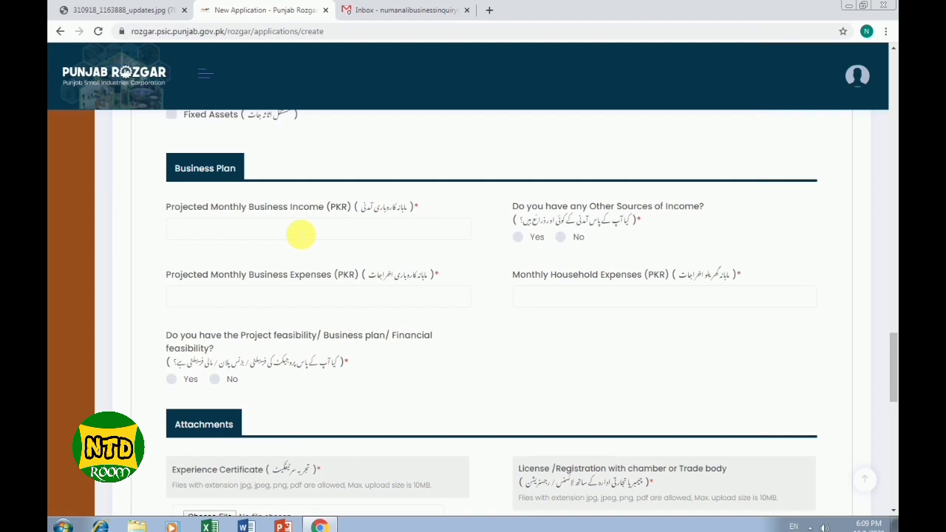
pyautogui.click(300, 234)
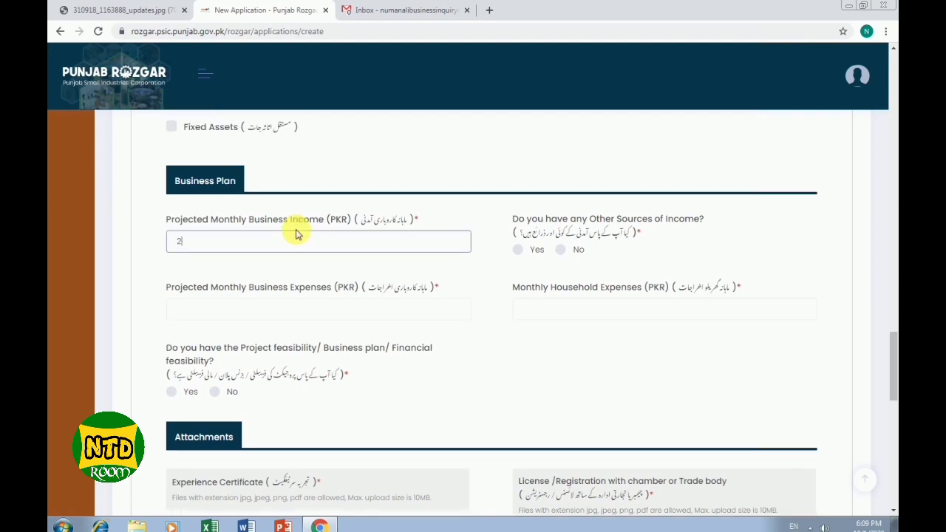
pyautogui.write('500,000')
pyautogui.click(560, 251)
pyautogui.click(520, 251)
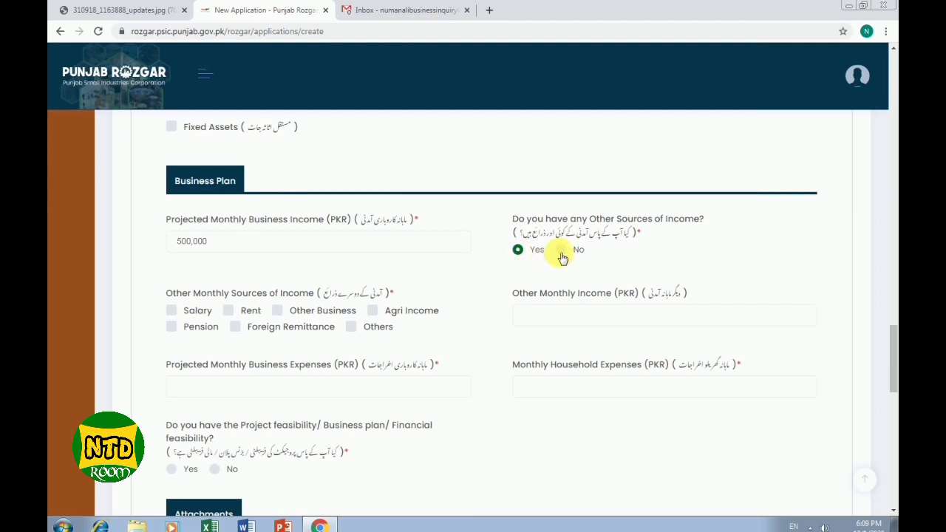
pyautogui.click(561, 252)
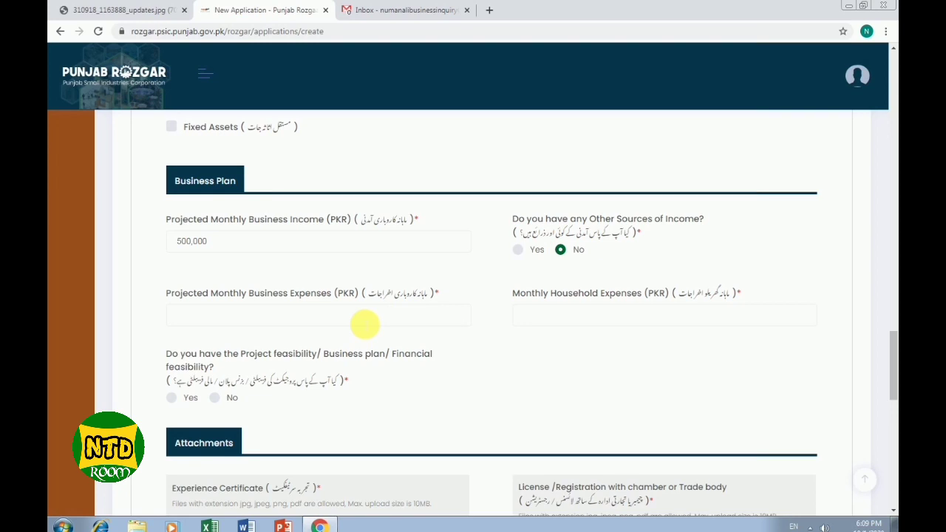
# Set business expenses 50,000, household expenses 200,000, and answer No to project feasibility
pyautogui.click(365, 323)
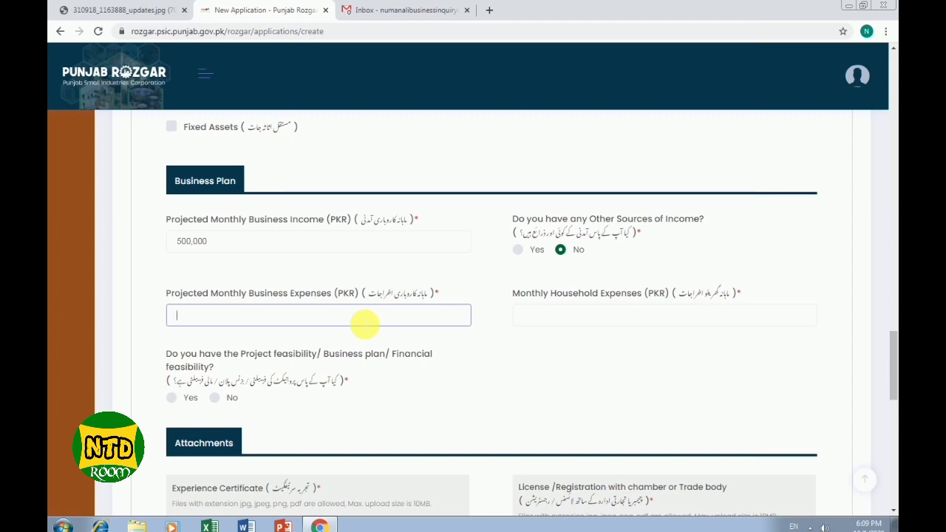
pyautogui.write('50,000')
pyautogui.click(554, 319)
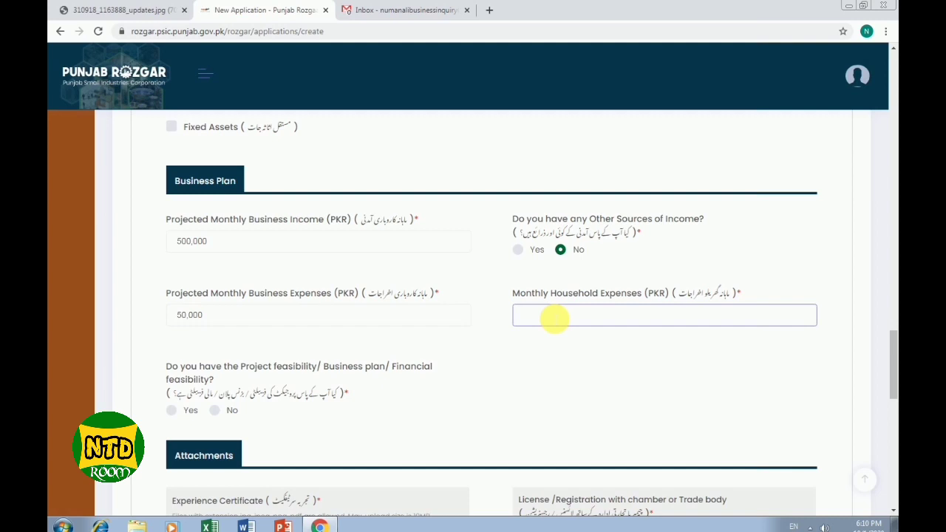
pyautogui.write('2,000')
pyautogui.scroll(-1, 299, 379)
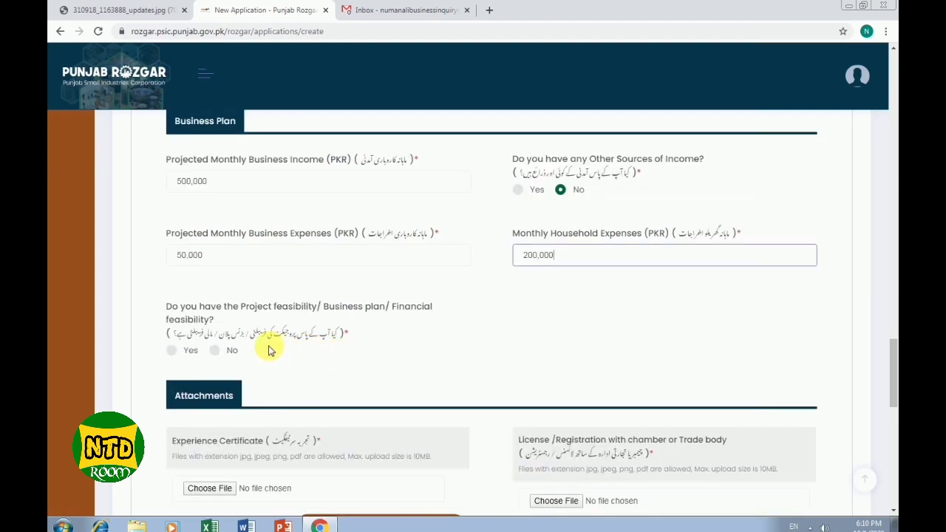
pyautogui.click(184, 357)
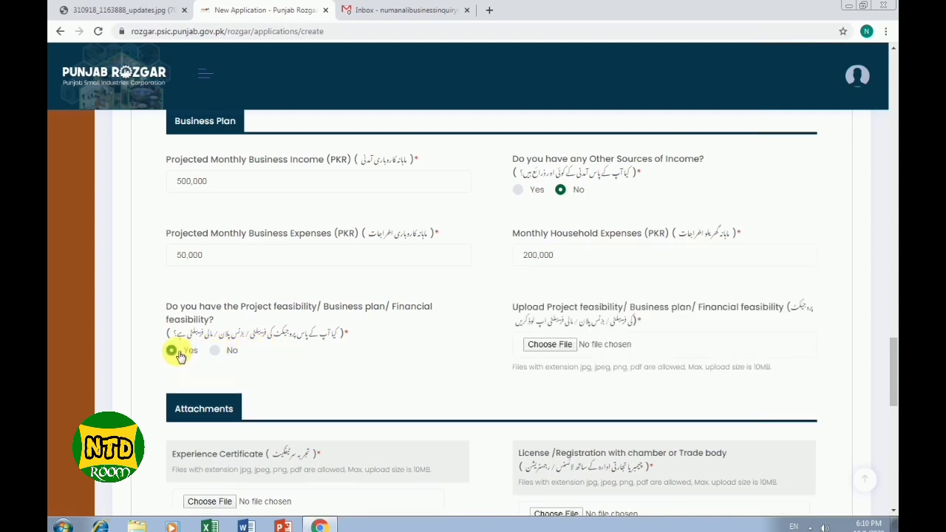
pyautogui.doubleClick(216, 359)
pyautogui.click(216, 359)
pyautogui.scroll(-1, 271, 406)
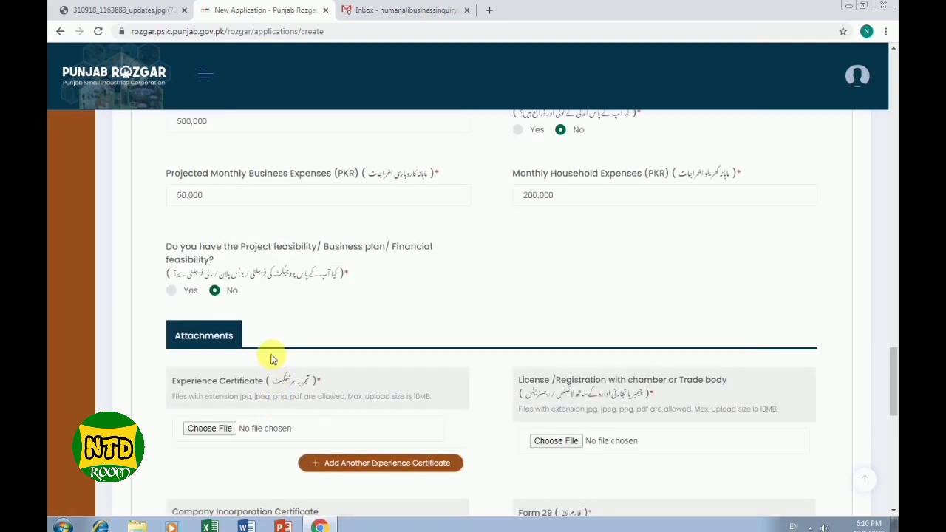
# Attach Asaim.jpg as the Experience Certificate and the License/Registration document
pyautogui.scroll(-3, 271, 360)
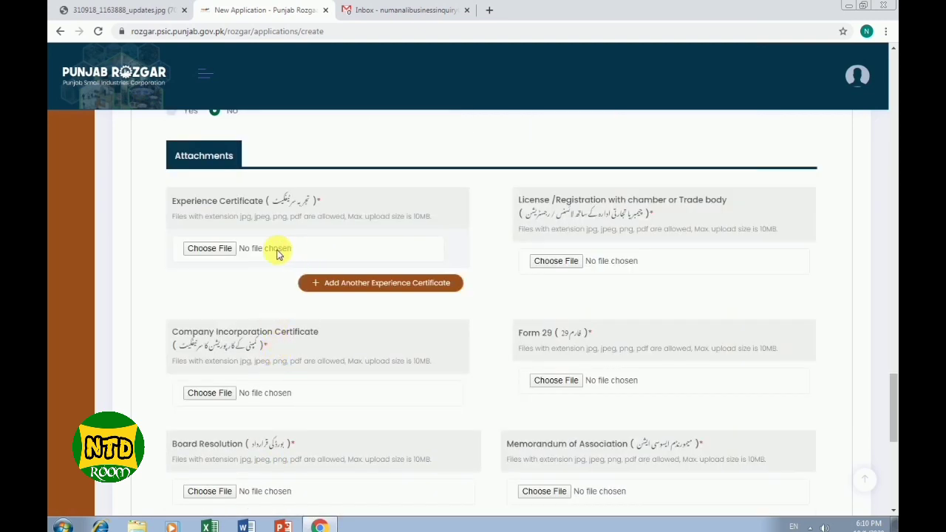
pyautogui.click(208, 252)
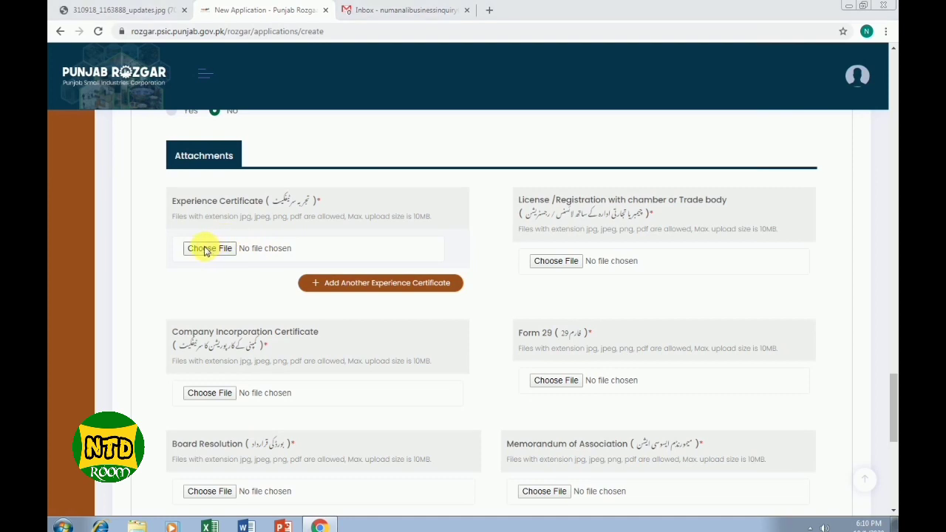
pyautogui.click(169, 199)
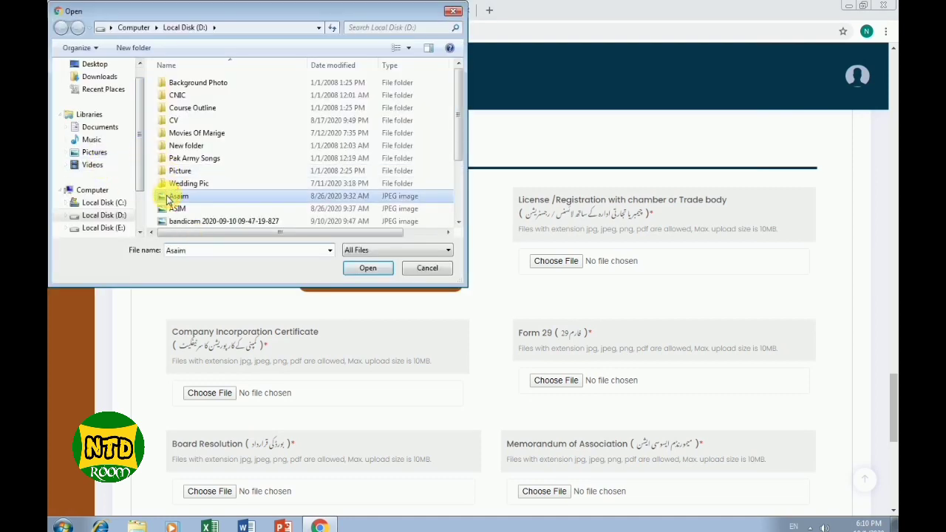
pyautogui.doubleClick(169, 198)
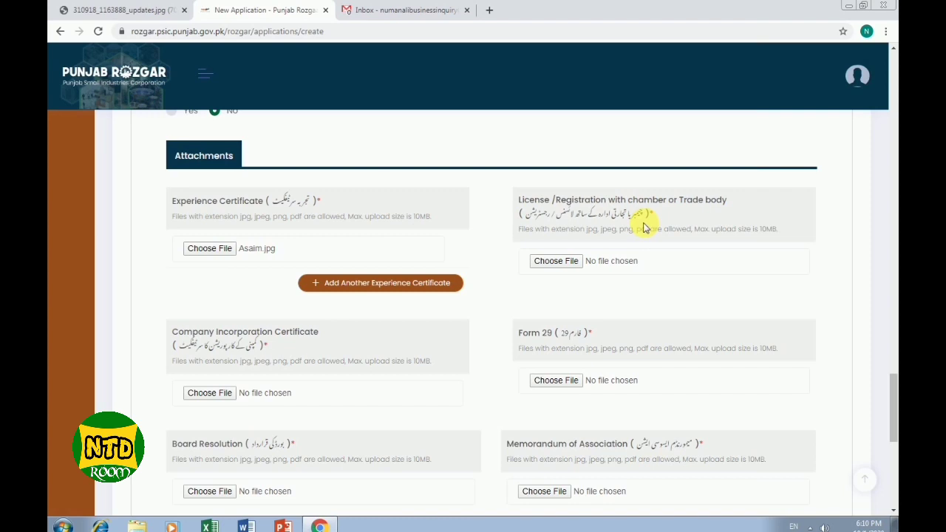
pyautogui.click(556, 260)
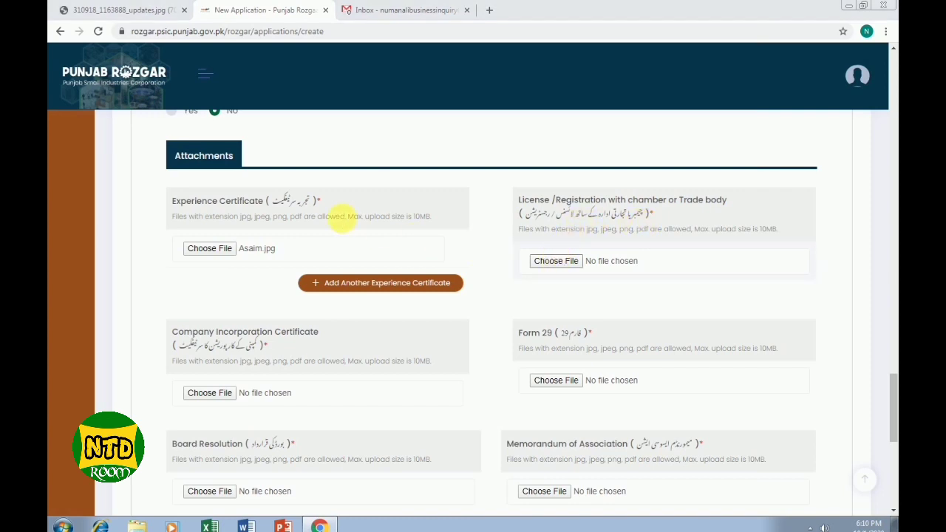
pyautogui.doubleClick(201, 200)
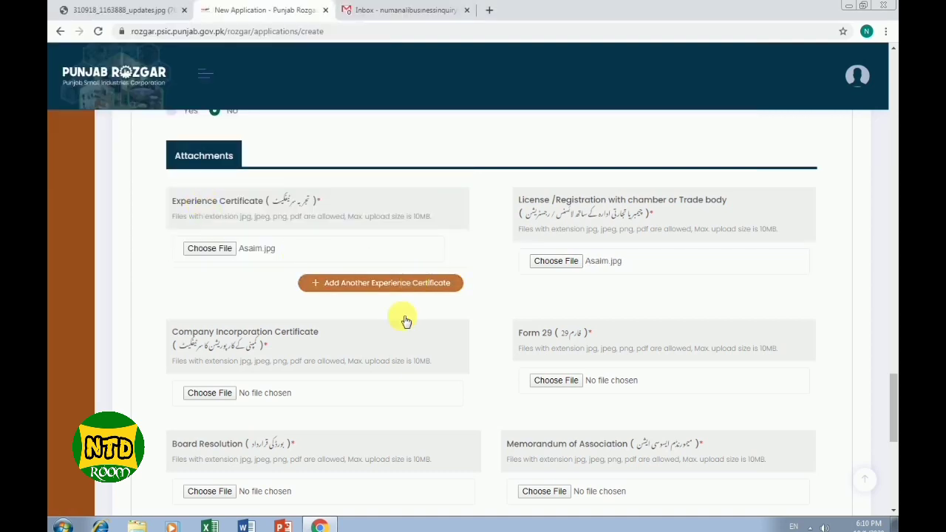
pyautogui.scroll(-3, 293, 363)
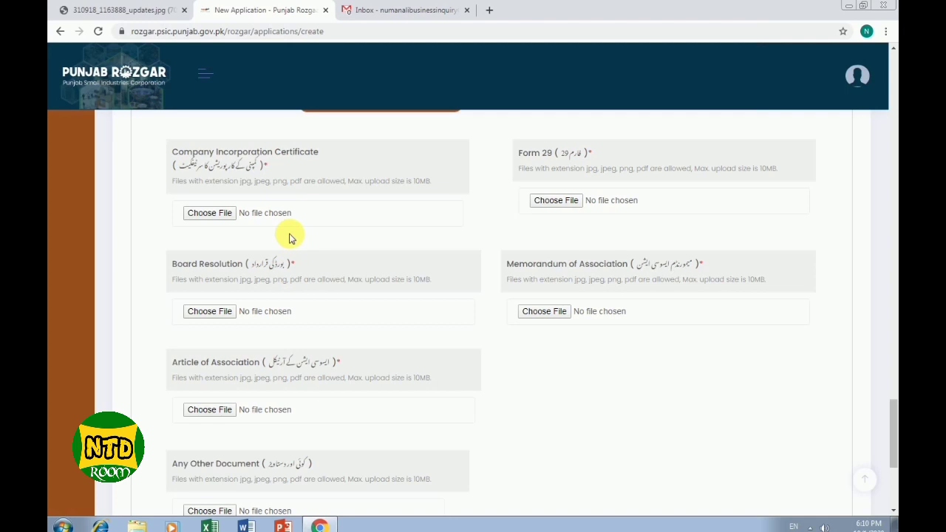
pyautogui.scroll(1, 339, 222)
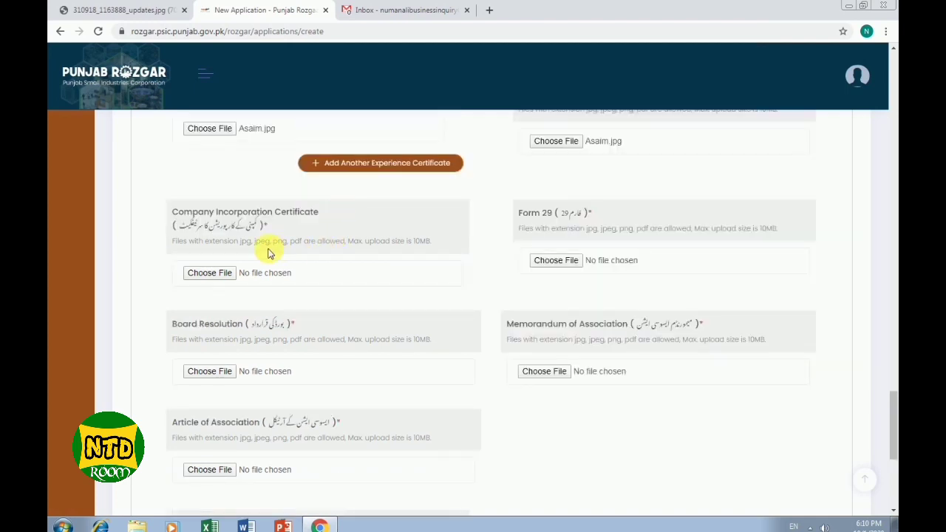
# Attach Asaim.jpg as the Company Incorporation Certificate and ASIM.jpg as Form 29
pyautogui.click(219, 275)
pyautogui.click(184, 196)
pyautogui.doubleClick(184, 196)
pyautogui.click(562, 263)
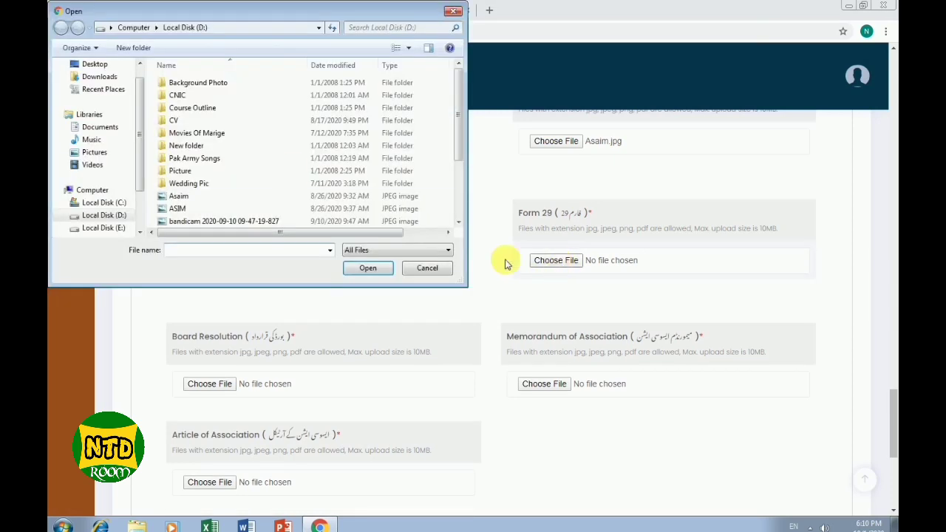
pyautogui.click(207, 204)
pyautogui.doubleClick(207, 204)
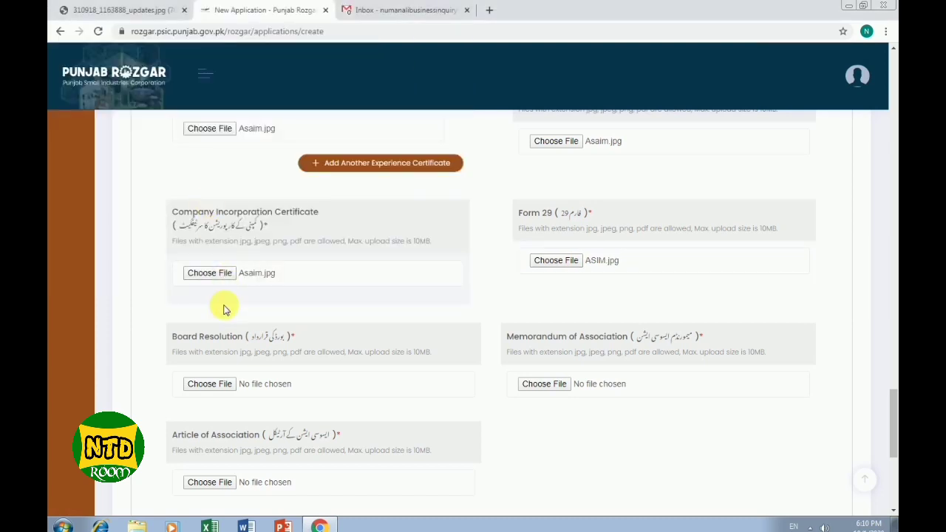
# Attach Asaim.jpg to the Memorandum and Article of Association, then save and continue
pyautogui.click(222, 385)
pyautogui.doubleClick(217, 198)
pyautogui.click(544, 388)
pyautogui.doubleClick(218, 199)
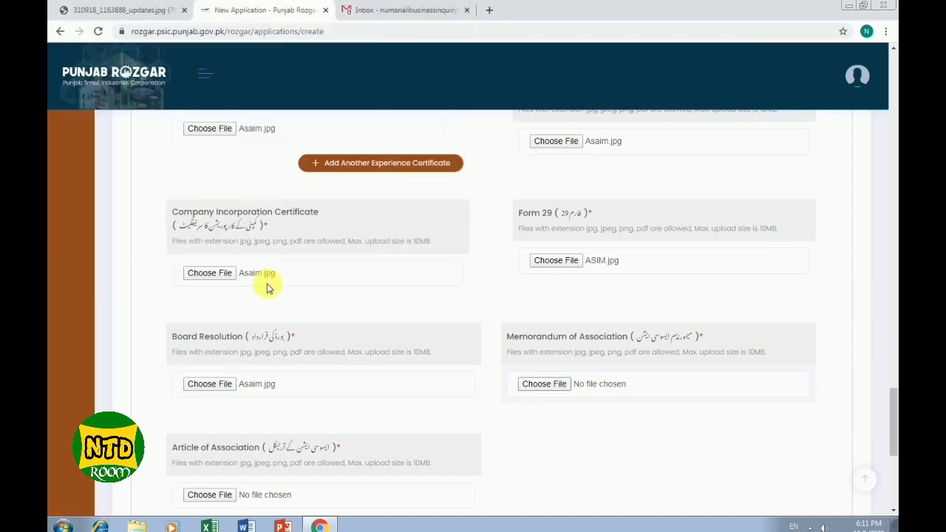
pyautogui.scroll(-2, 267, 289)
pyautogui.click(220, 377)
pyautogui.doubleClick(218, 295)
pyautogui.scroll(-1, 313, 458)
pyautogui.click(222, 417)
pyautogui.scroll(-2, 423, 439)
pyautogui.click(670, 381)
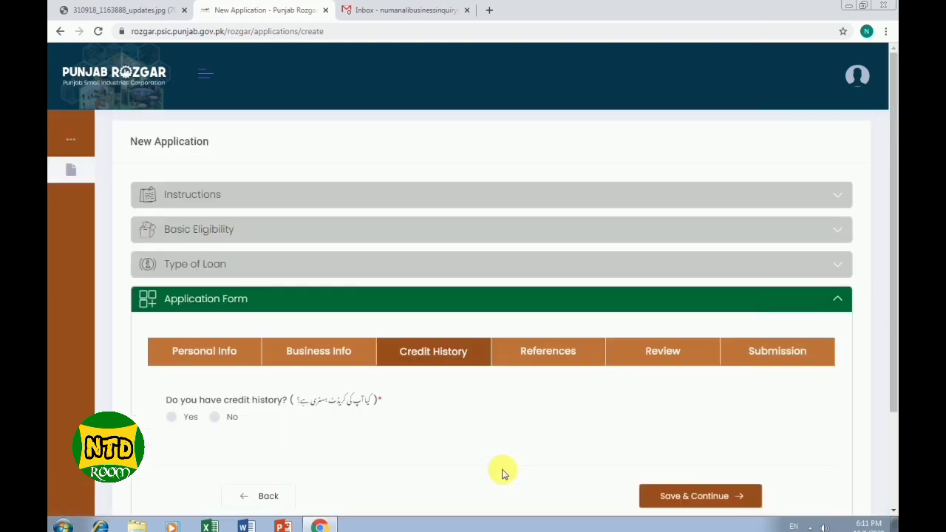
# Answer No to having credit history and save to proceed to References
pyautogui.scroll(-1, 486, 386)
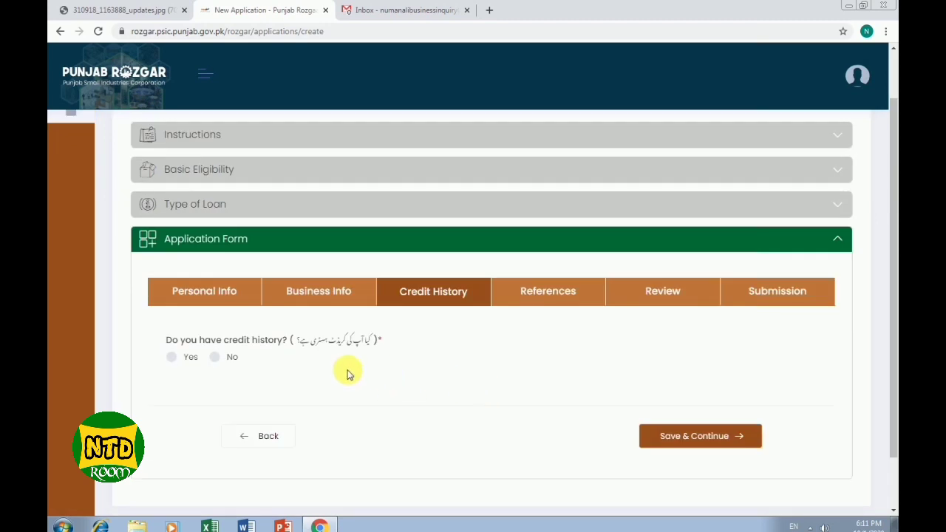
pyautogui.scroll(-1, 281, 369)
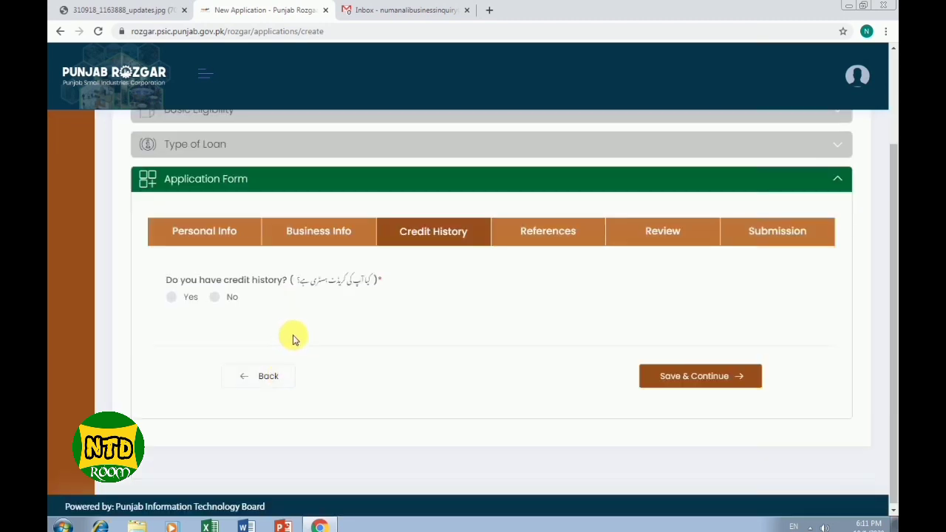
pyautogui.click(173, 297)
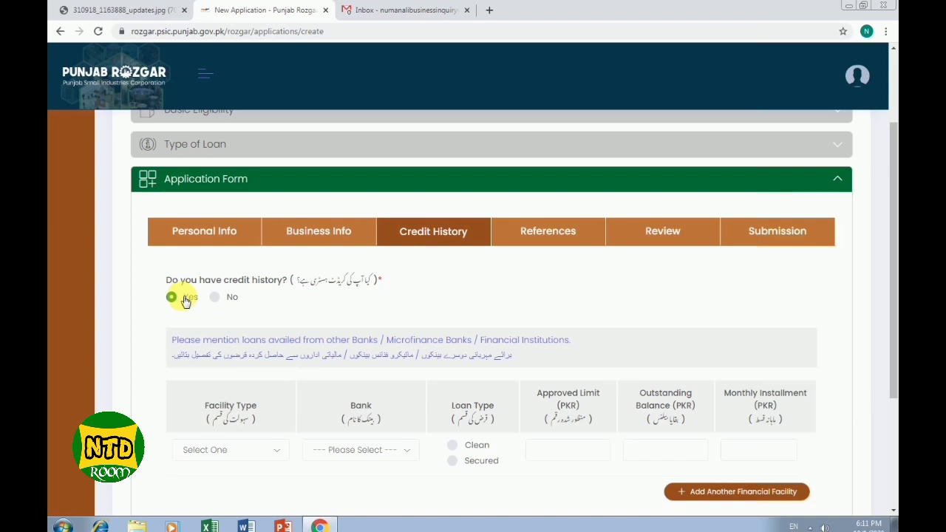
pyautogui.doubleClick(212, 302)
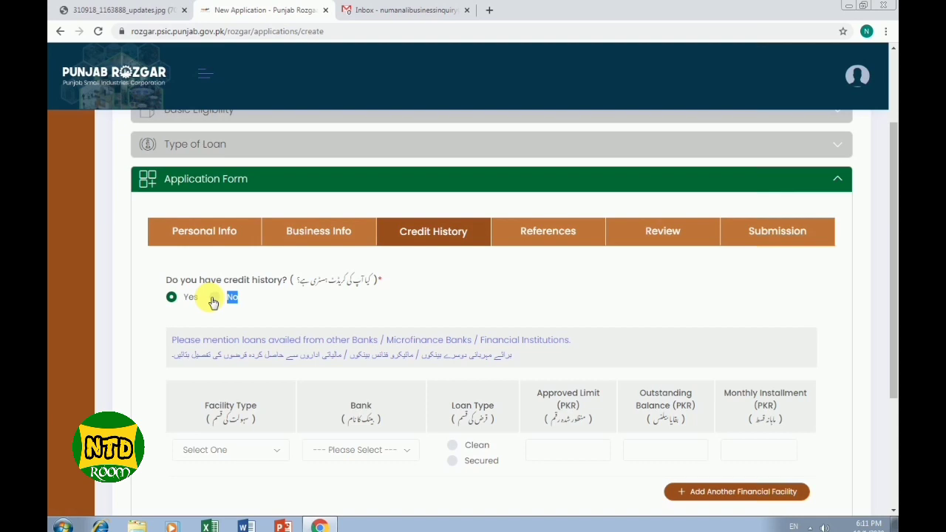
pyautogui.click(214, 298)
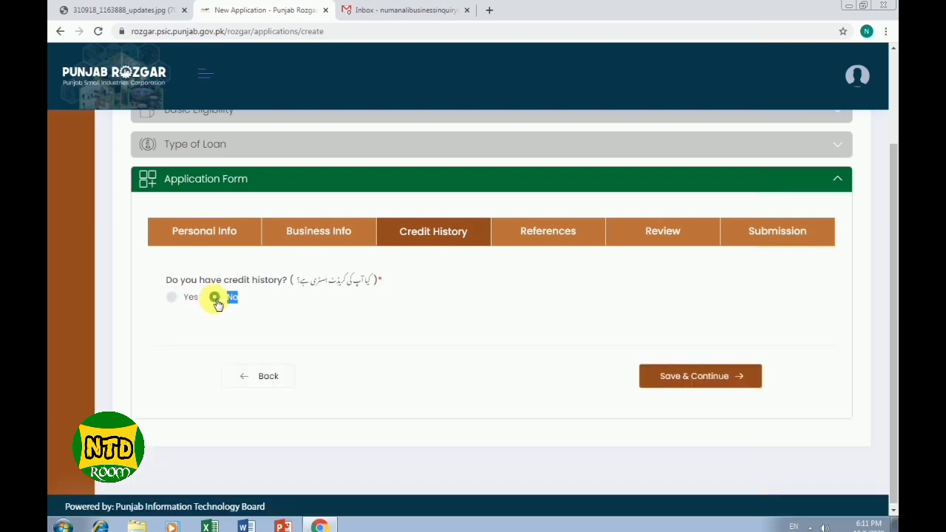
pyautogui.click(663, 378)
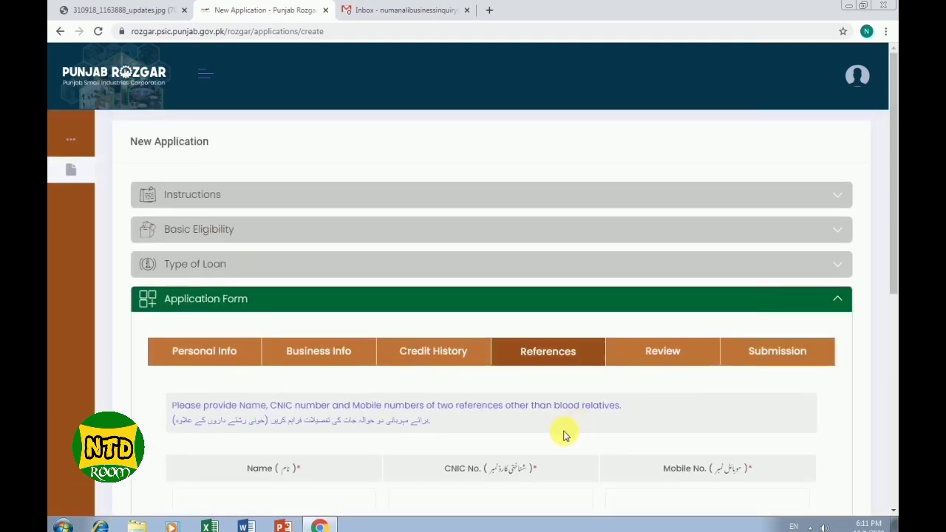
# Enter the first reference's name, CNIC number and mobile number
pyautogui.scroll(-3, 564, 433)
pyautogui.scroll(-1, 344, 406)
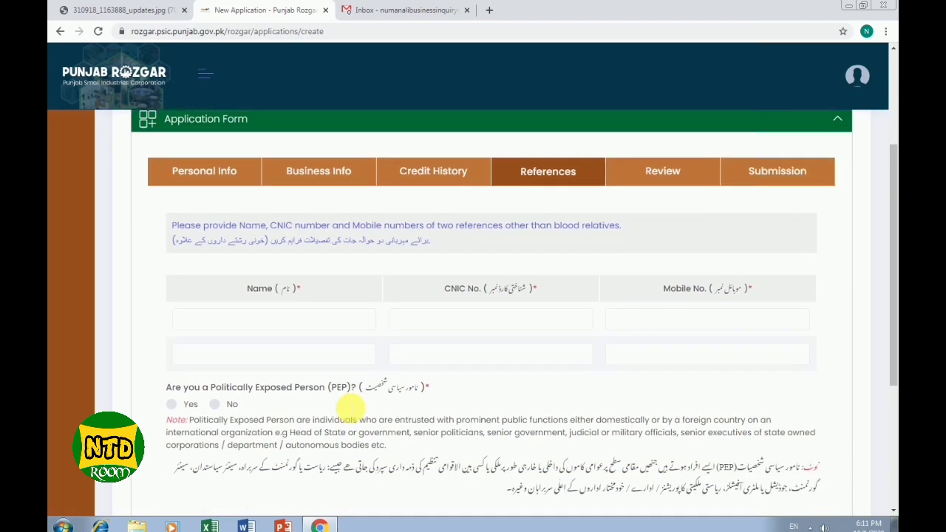
pyautogui.click(333, 321)
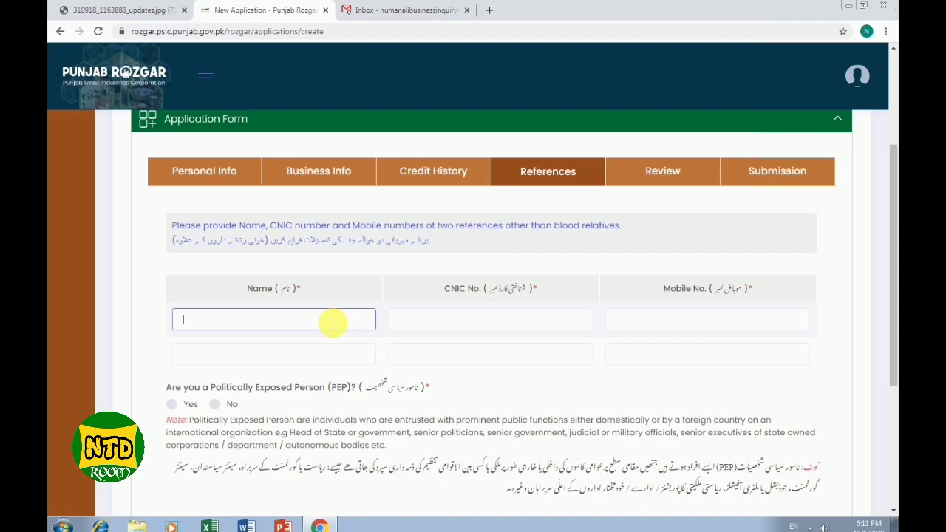
pyautogui.write('M. Azeem')
pyautogui.press('Tab')
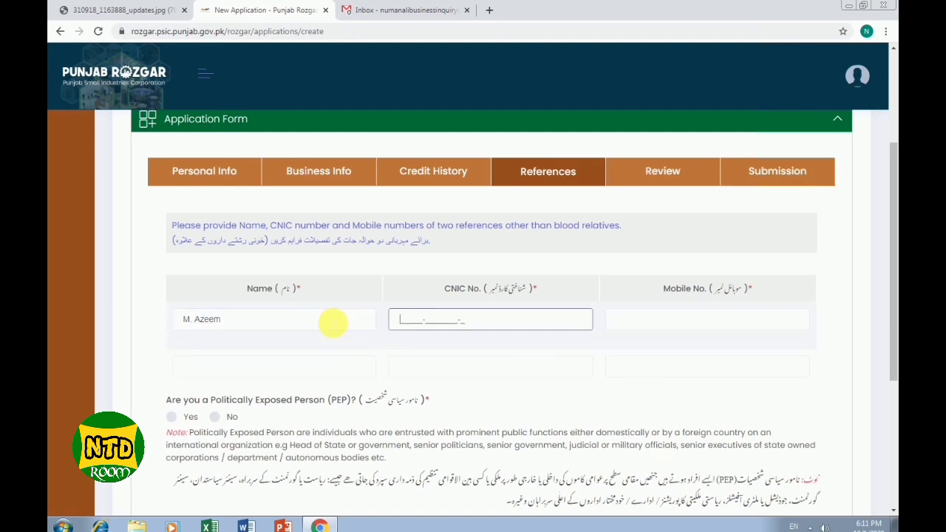
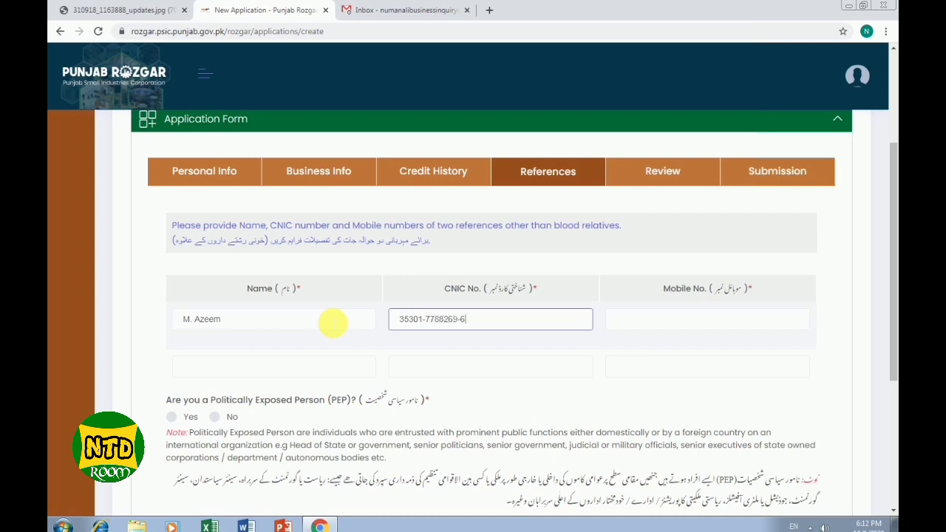
pyautogui.press('Tab')
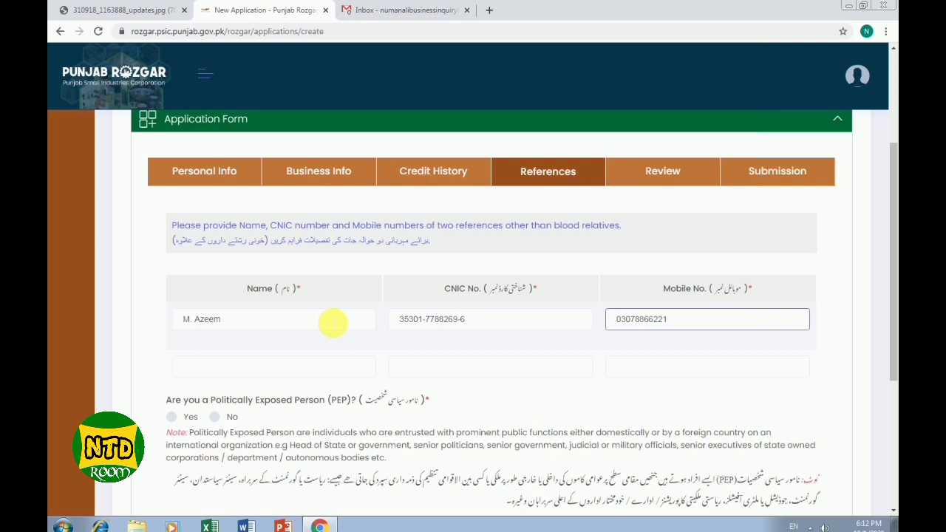
# Enter the second reference's name, CNIC number and mobile number
pyautogui.click(286, 373)
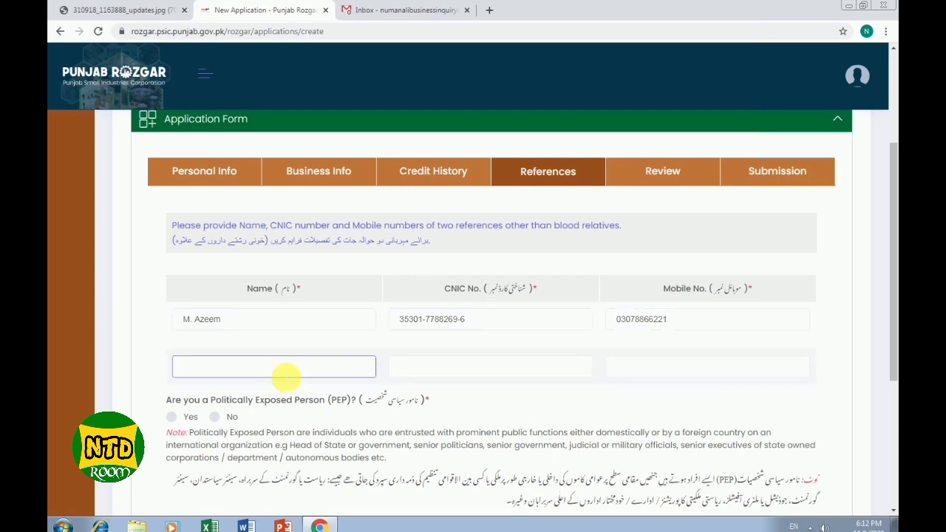
pyautogui.write('m. Zeeshan')
pyautogui.click(434, 370)
pyautogui.press('Tab')
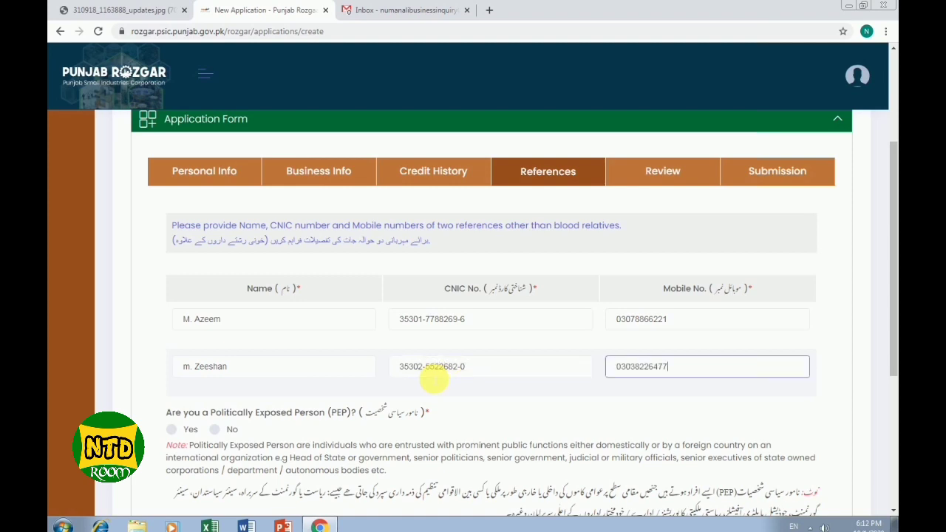
# Answer No to both politically exposed person questions and save to go to Review
pyautogui.scroll(-2, 243, 416)
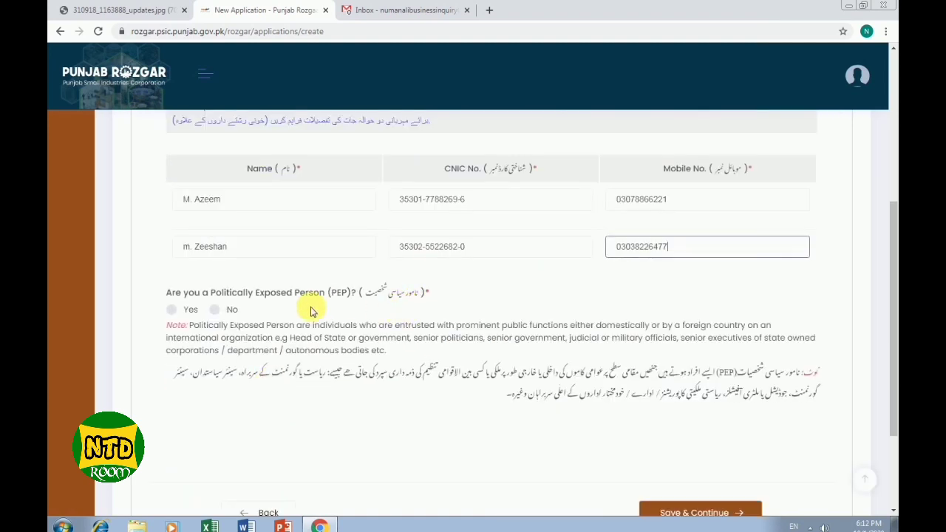
pyautogui.click(181, 312)
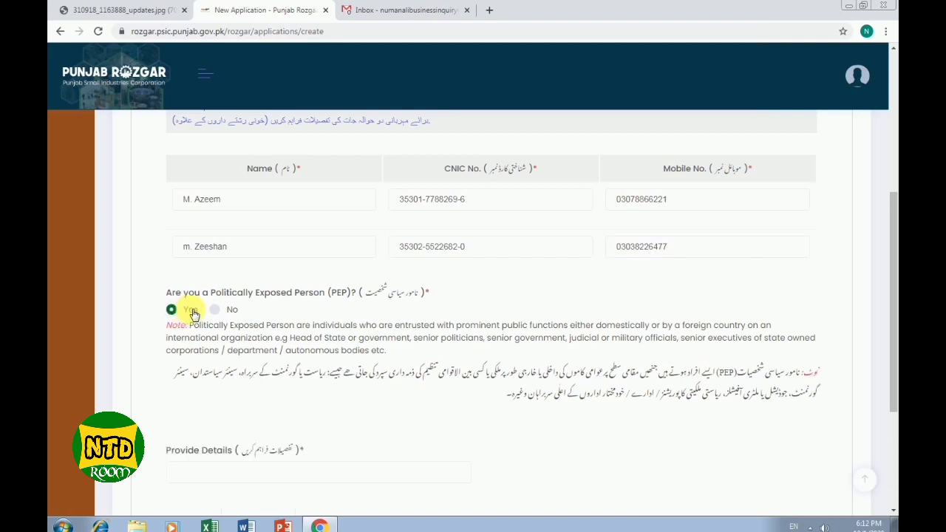
pyautogui.click(216, 310)
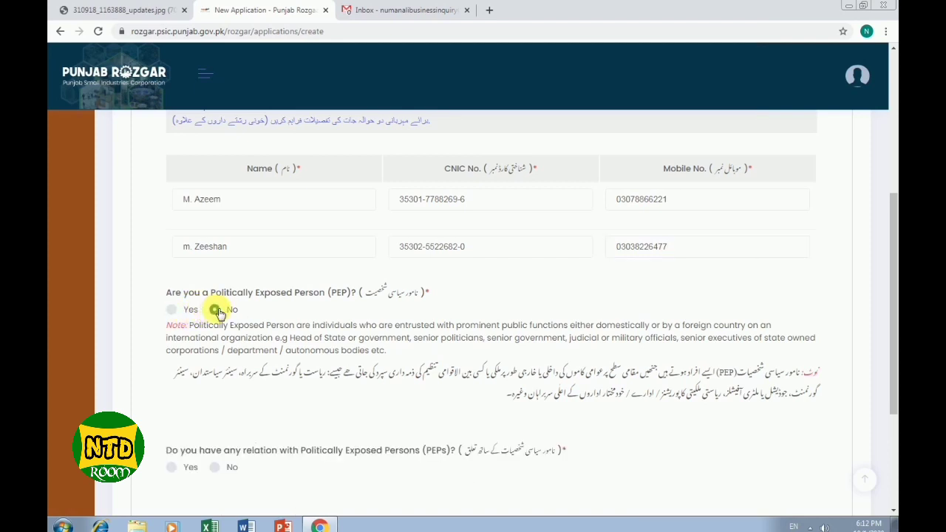
pyautogui.scroll(-2, 345, 333)
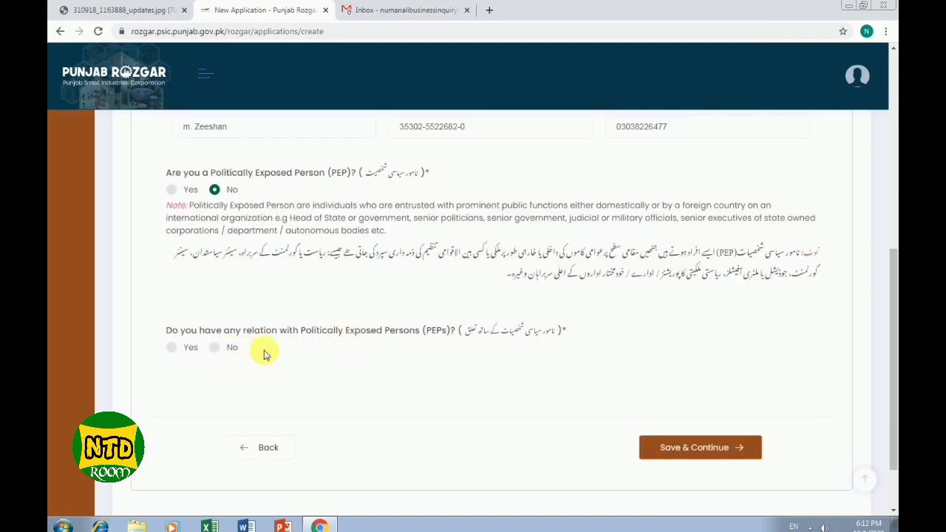
pyautogui.click(215, 347)
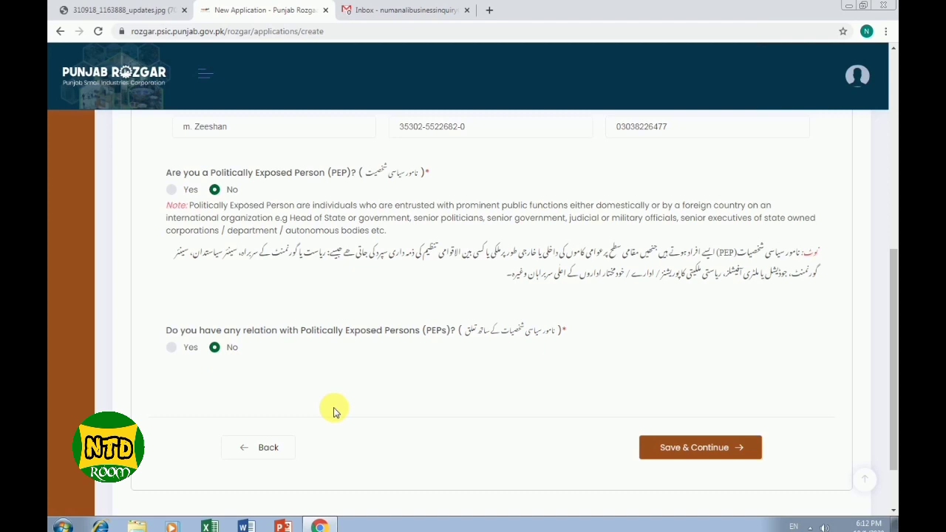
pyautogui.click(719, 459)
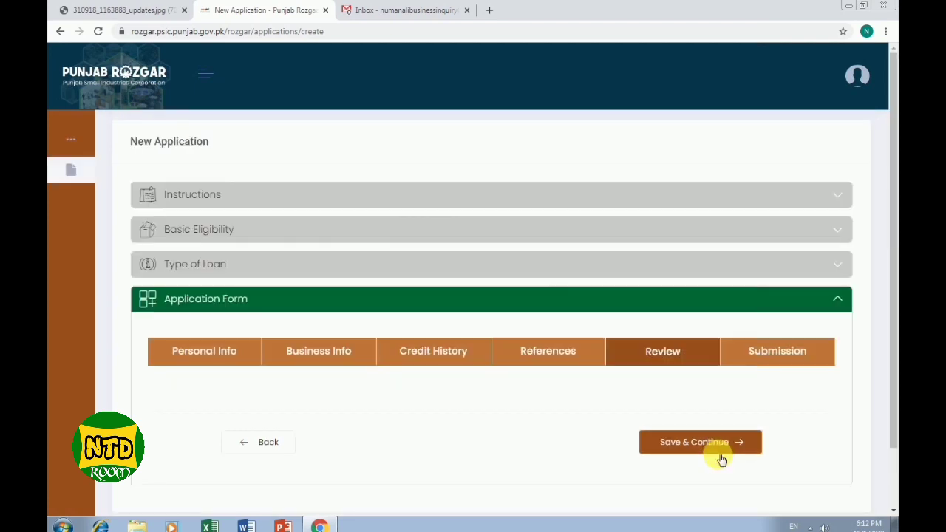
# Continue past Review, tick the declaration, submit the application and confirm Yes
pyautogui.scroll(-2, 668, 399)
pyautogui.click(684, 367)
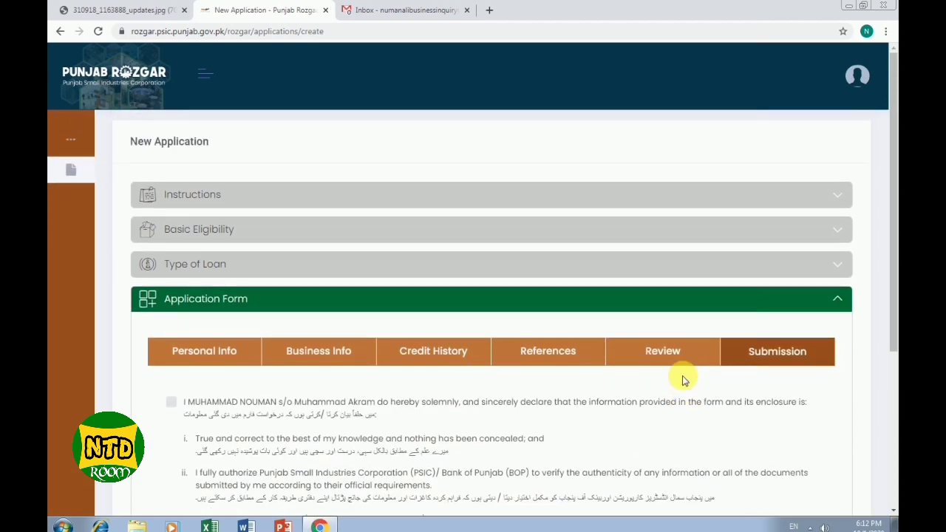
pyautogui.scroll(-3, 684, 381)
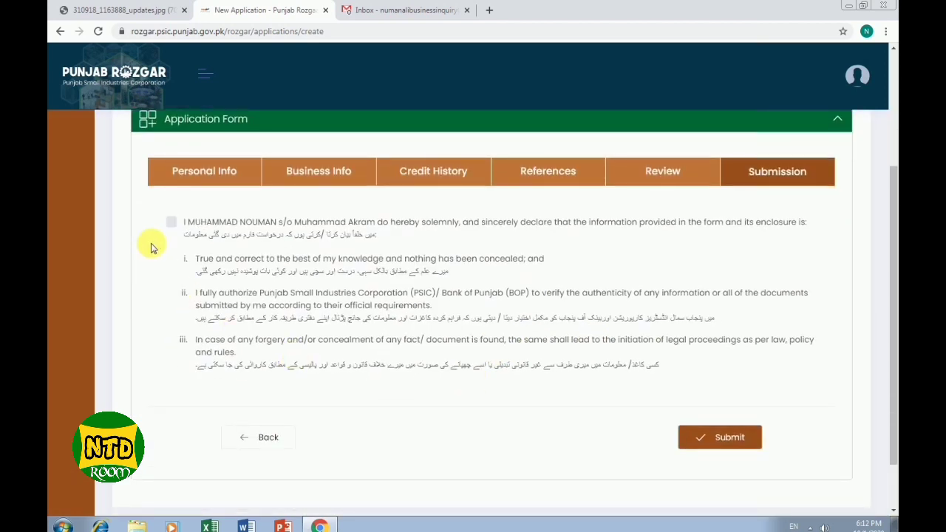
pyautogui.click(170, 222)
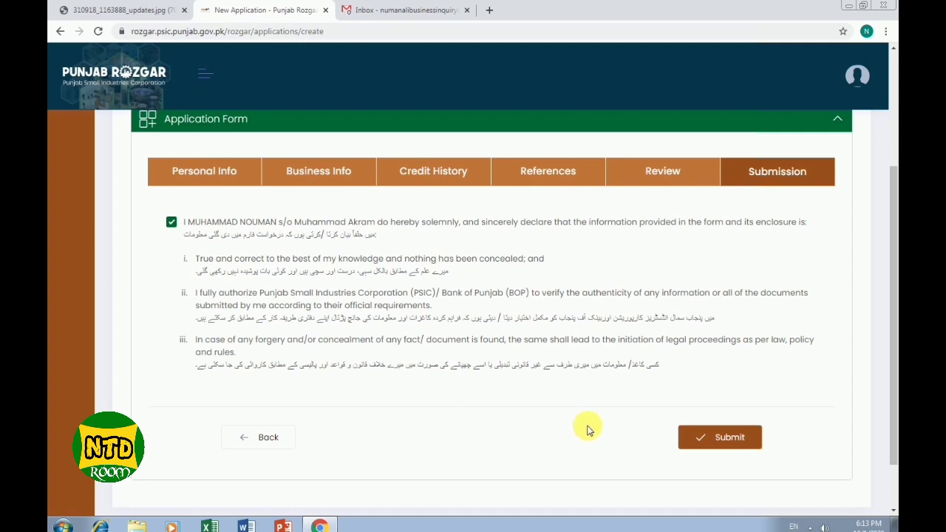
pyautogui.click(693, 442)
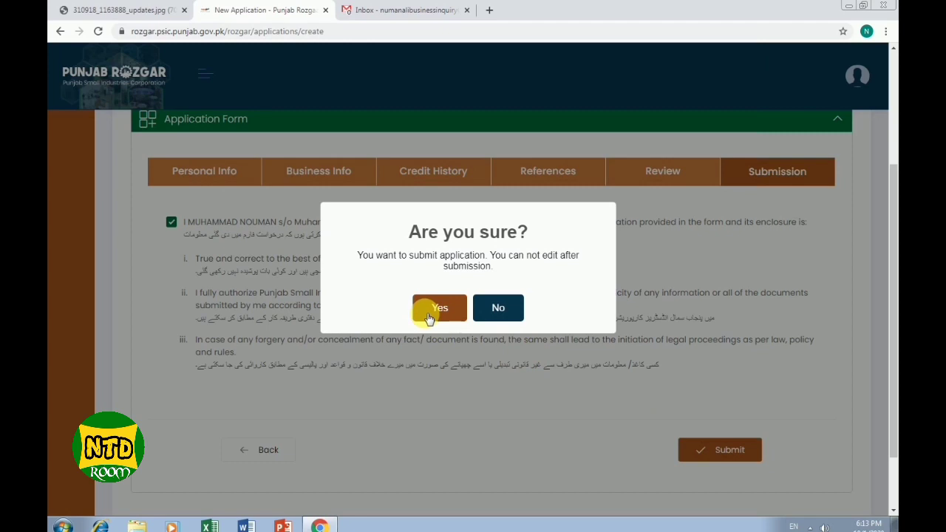
pyautogui.click(428, 317)
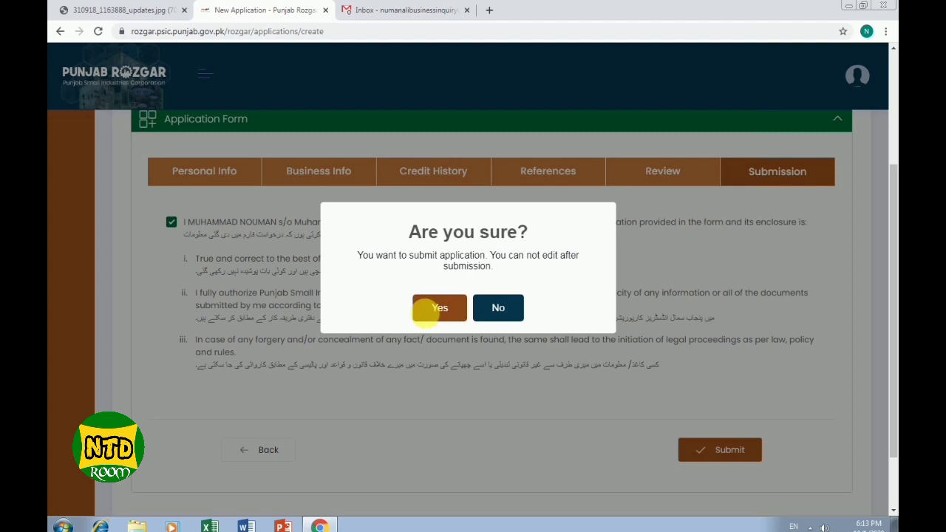